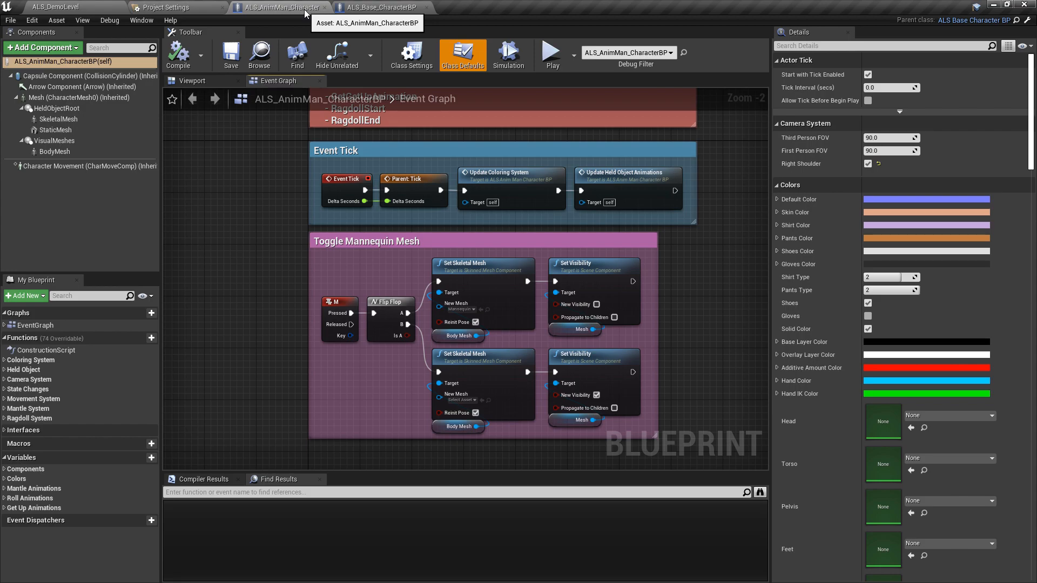
Step: Add a Rider Component to ALS_AnimMan_CharacterBP and select it to show its Riding System settings
{"action": "left_click", "coordinate": [73, 48]}
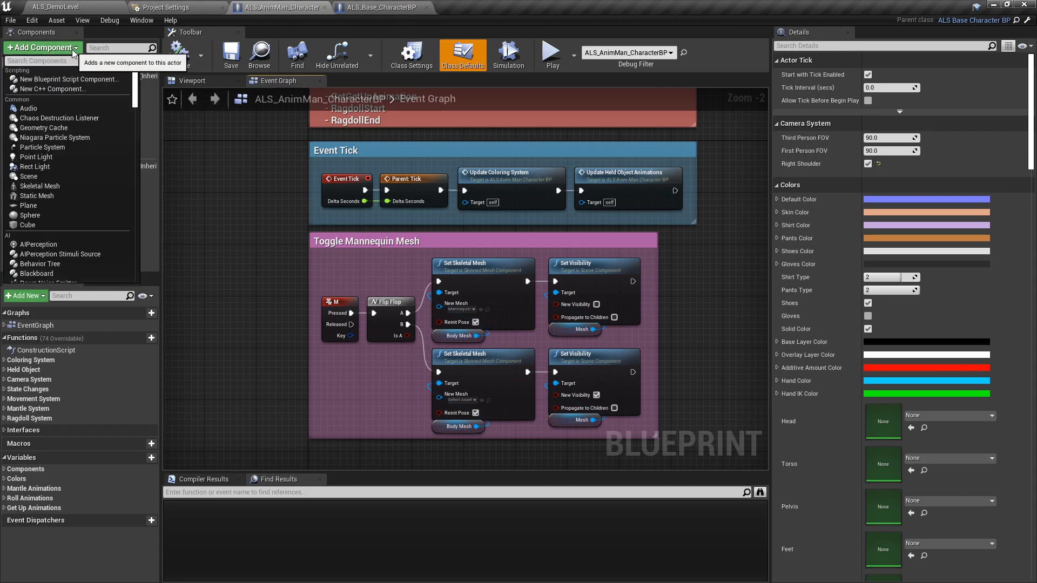
{"action": "type", "text": "riders"}
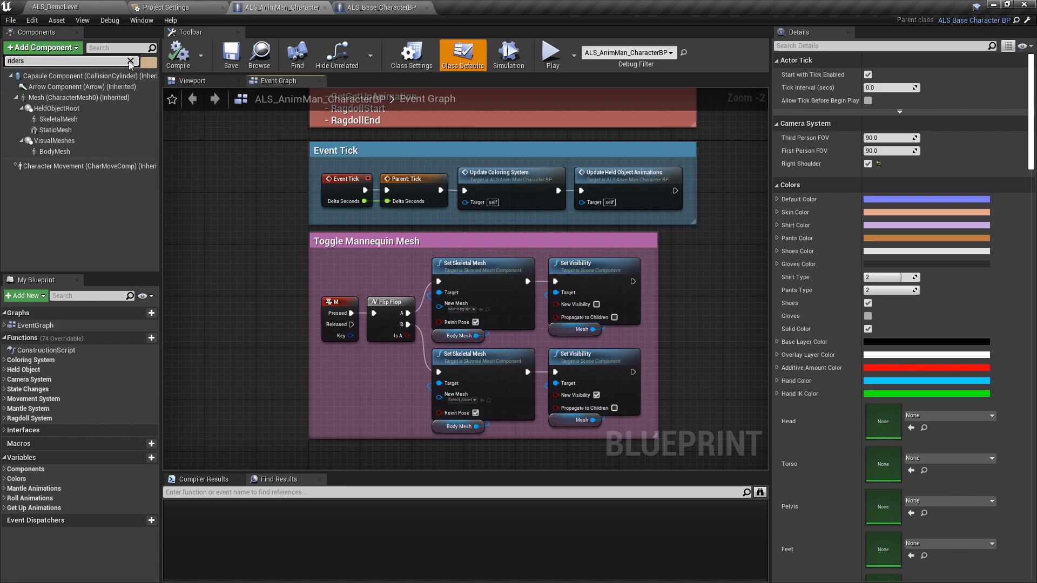
{"action": "type", "text": "e"}
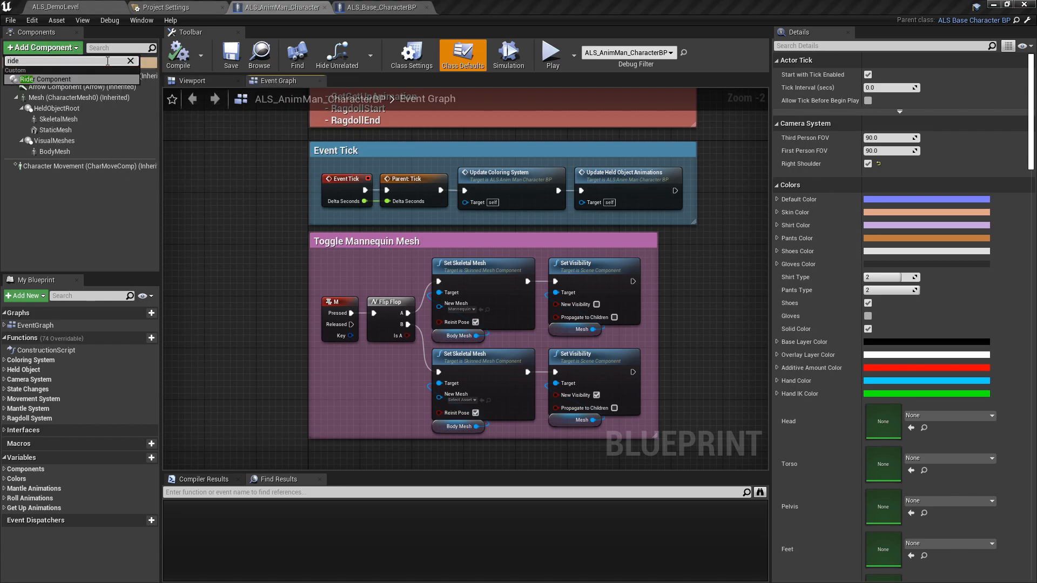
{"action": "left_click", "coordinate": [56, 79]}
{"action": "left_click", "coordinate": [60, 184]}
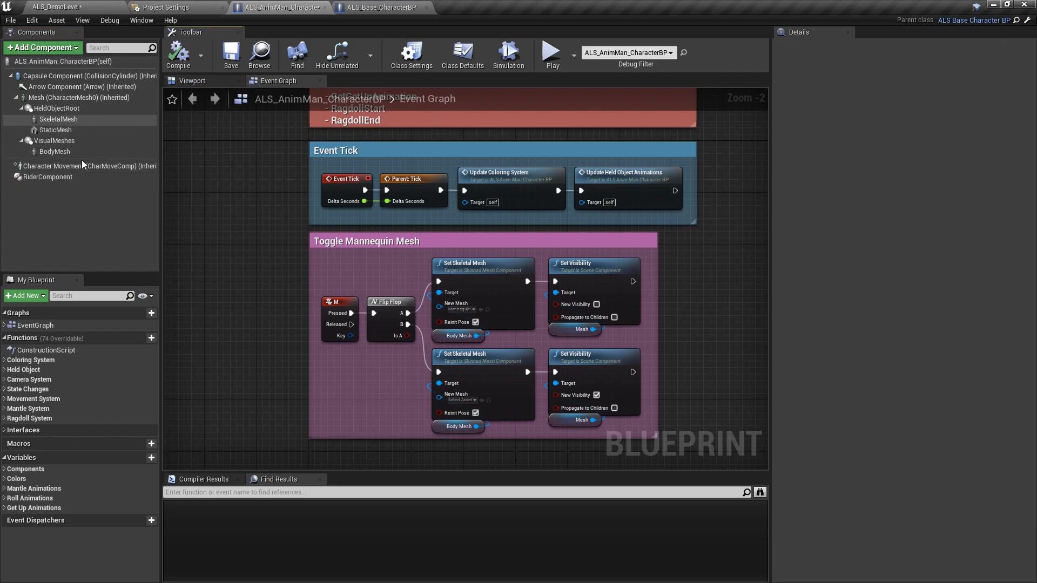
{"action": "left_click", "coordinate": [47, 177]}
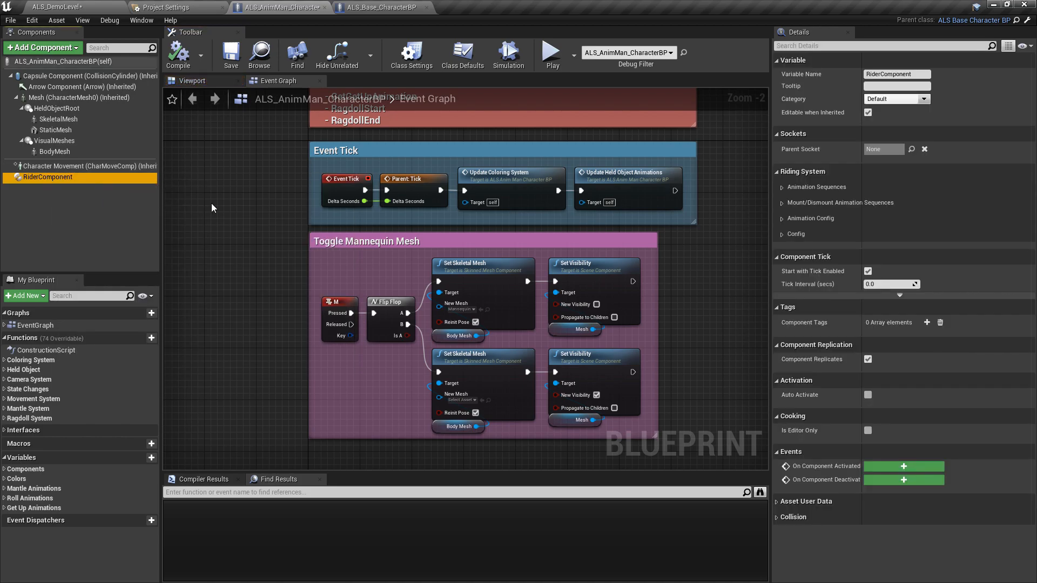
{"action": "scroll", "coordinate": [224, 151], "scroll_direction": "down", "scroll_amount": 2}
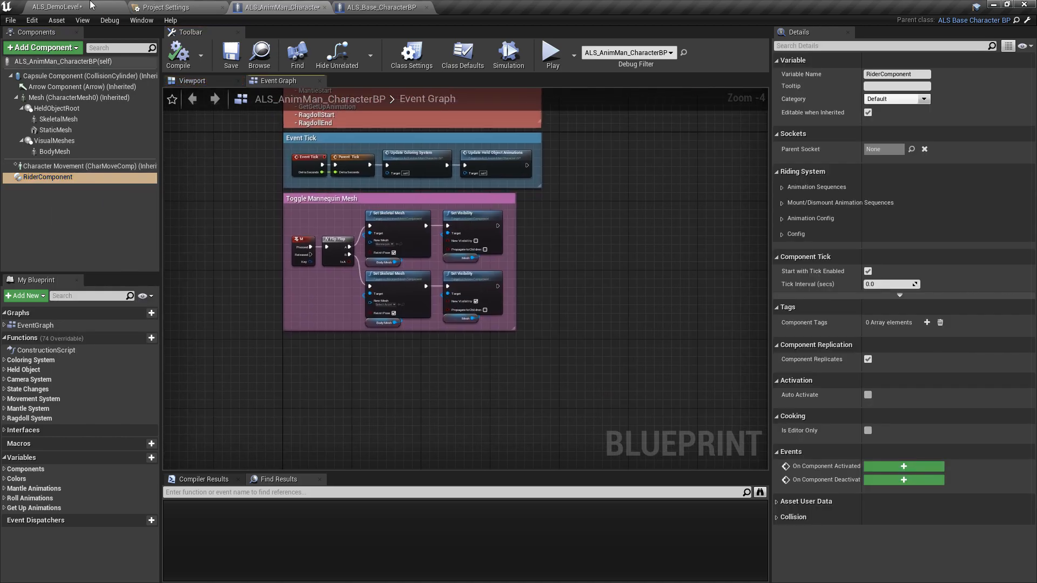
Step: Open the ThirdPersonCharacter blueprint from the FastRidingSystem Content Blueprints/MountableCharacter folder
{"action": "left_click", "coordinate": [91, 6]}
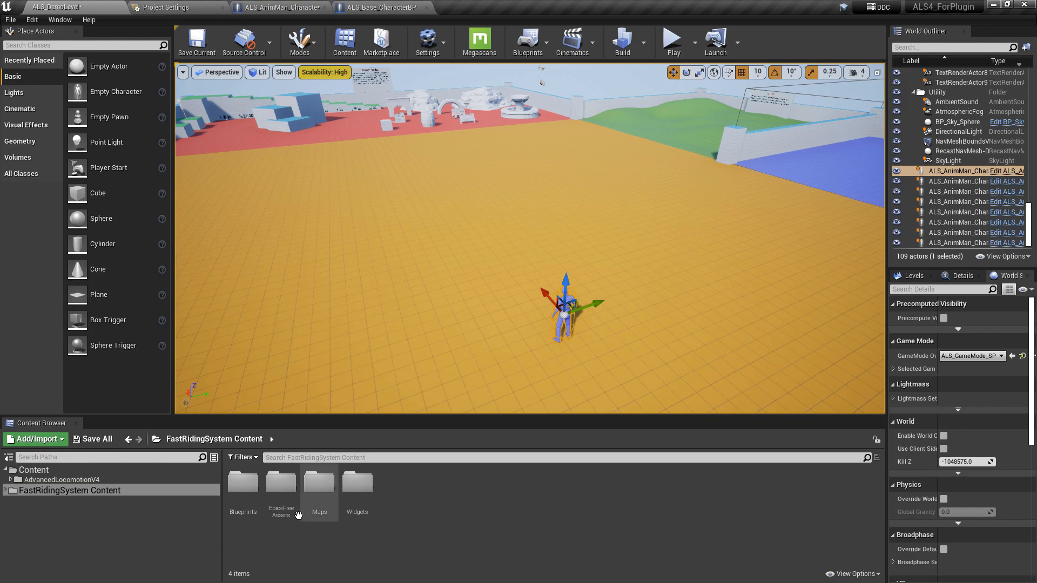
{"action": "double_click", "coordinate": [243, 482]}
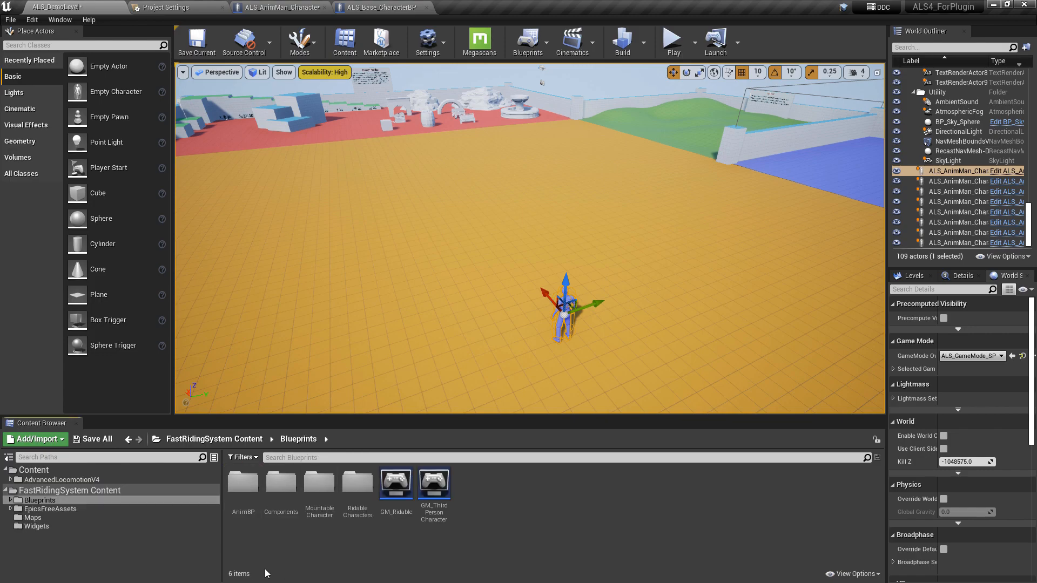
{"action": "double_click", "coordinate": [319, 483]}
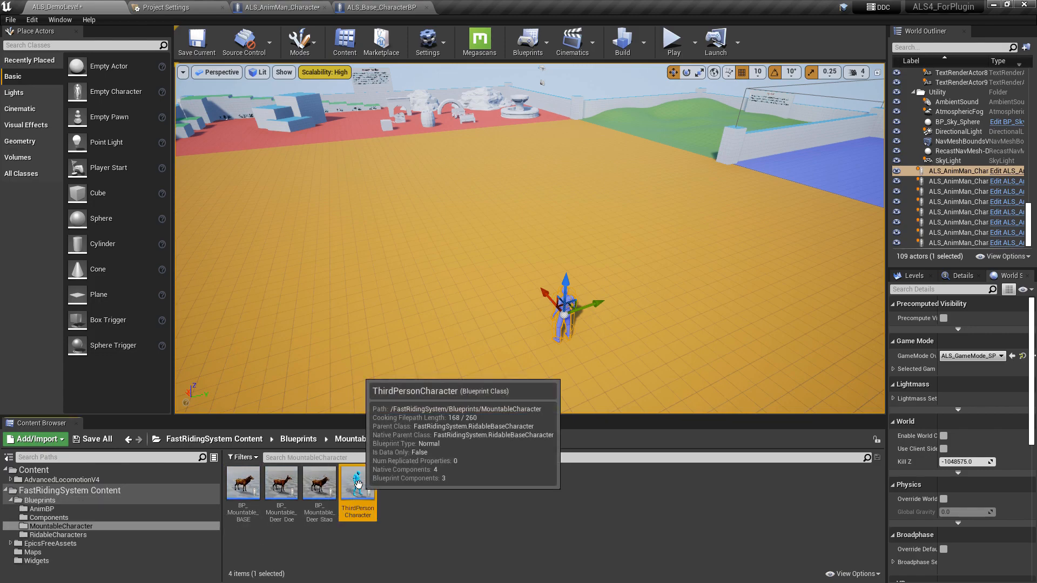
{"action": "left_click_drag", "start_coordinate": [344, 359], "coordinate": [344, 351]}
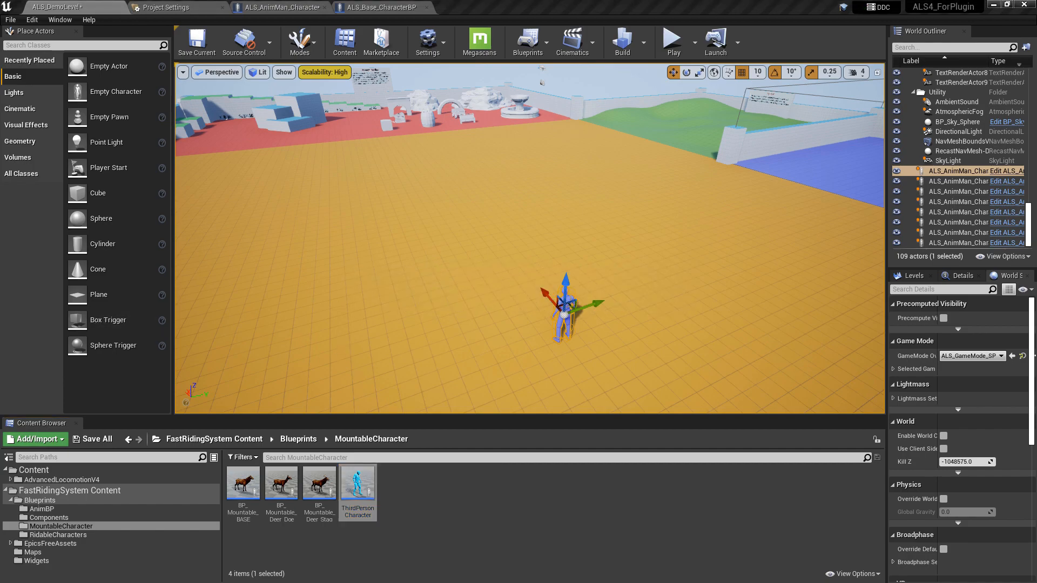
{"action": "double_click", "coordinate": [357, 484]}
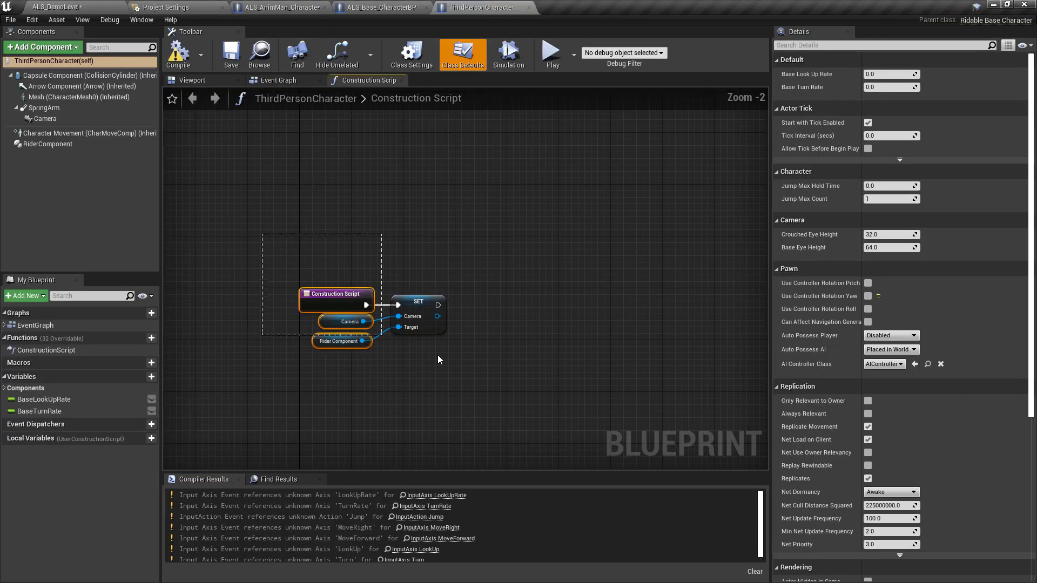
Step: Review ThirdPersonCharacter's construction script and copy the whole Mount/Dismount comment group from its event graph
{"action": "left_click_drag", "start_coordinate": [483, 365], "coordinate": [497, 360]}
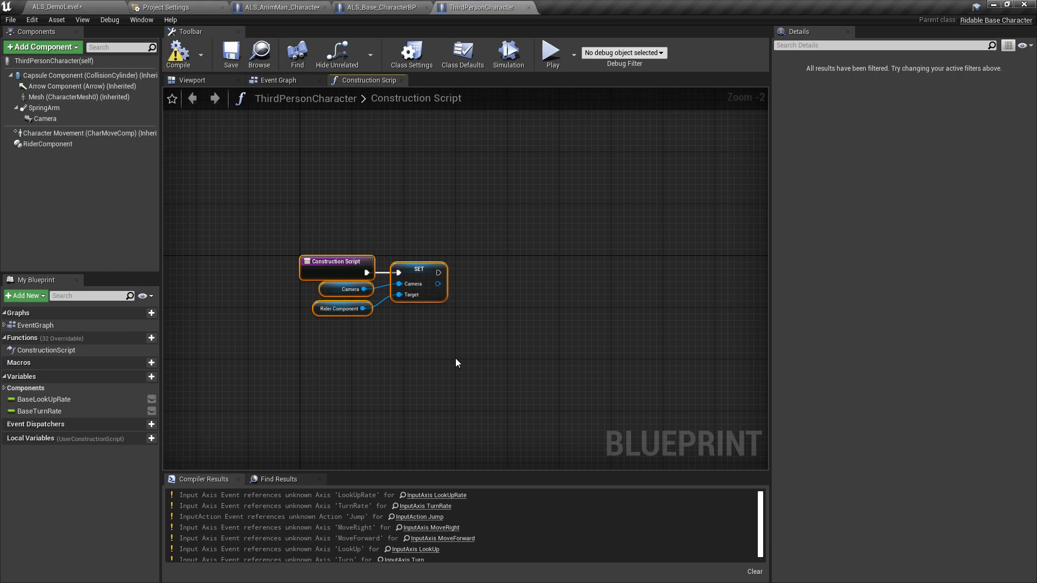
{"action": "scroll", "coordinate": [413, 338], "scroll_direction": "up", "scroll_amount": 1}
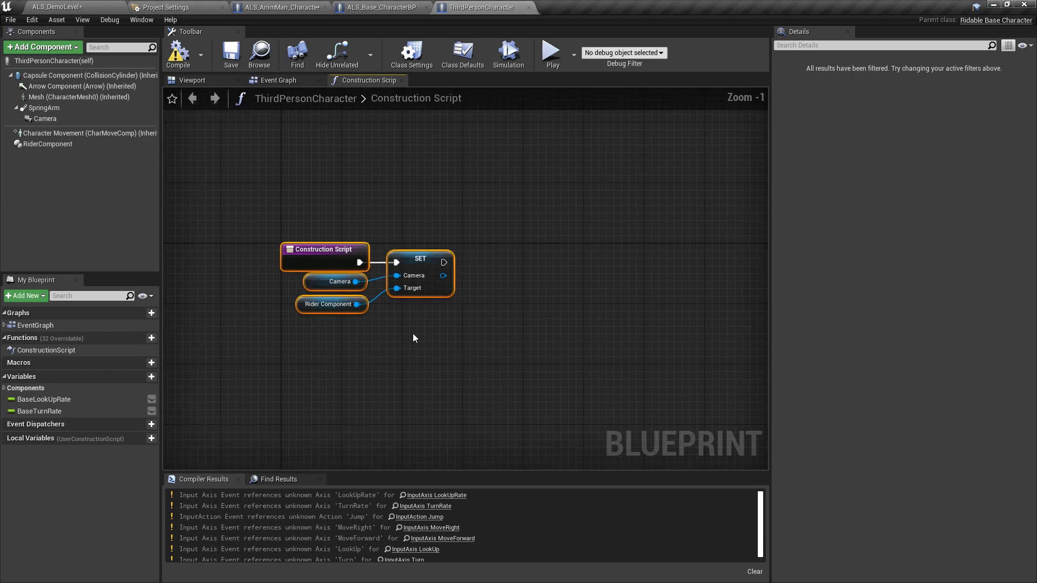
{"action": "left_click", "coordinate": [296, 81]}
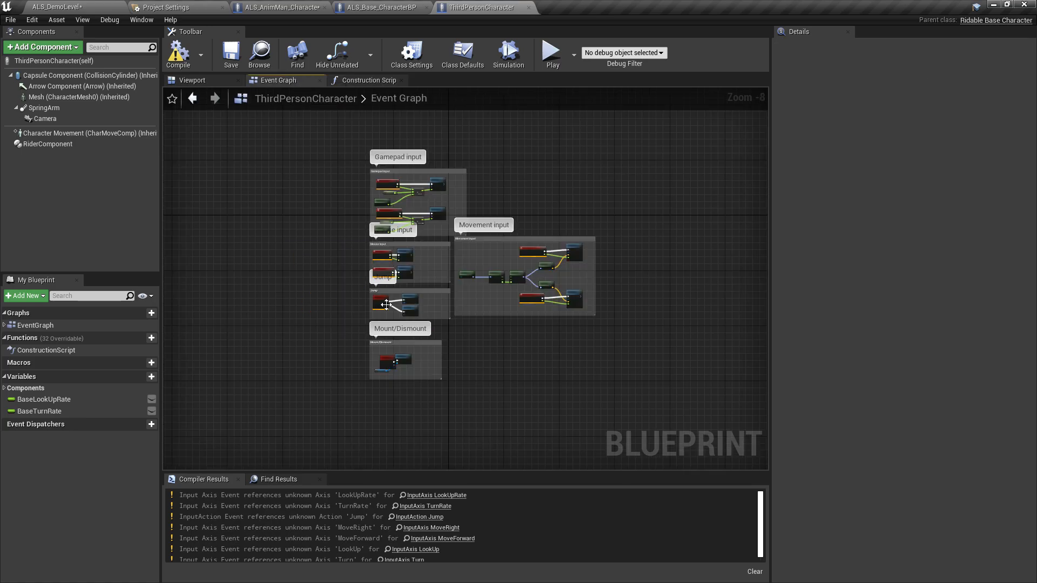
{"action": "scroll", "coordinate": [387, 317], "scroll_direction": "up", "scroll_amount": 2}
{"action": "right_click_drag", "start_coordinate": [583, 294], "coordinate": [579, 275]}
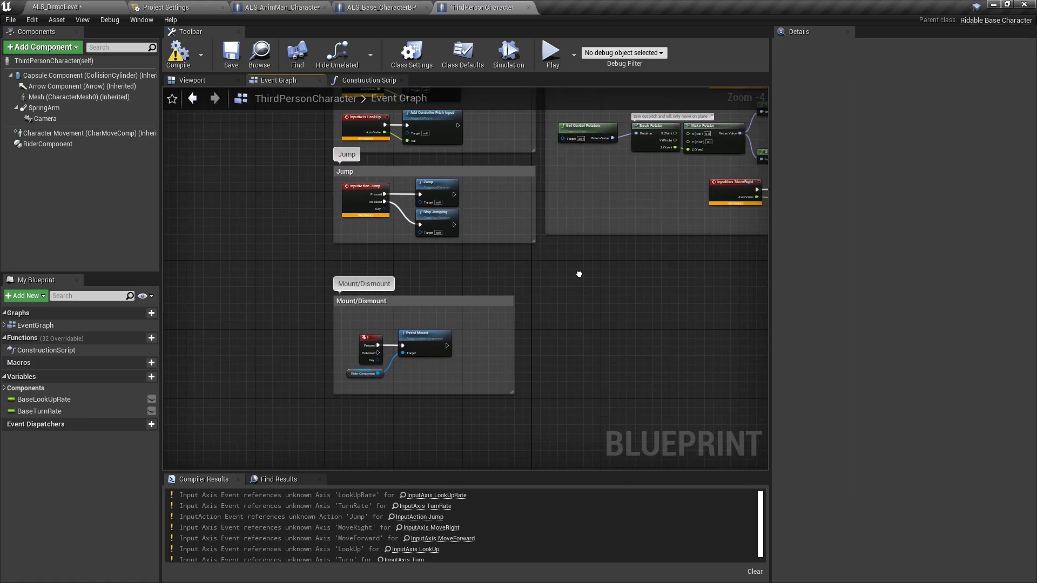
{"action": "scroll", "coordinate": [315, 339], "scroll_direction": "up", "scroll_amount": 2}
{"action": "left_click_drag", "start_coordinate": [275, 280], "coordinate": [687, 443]}
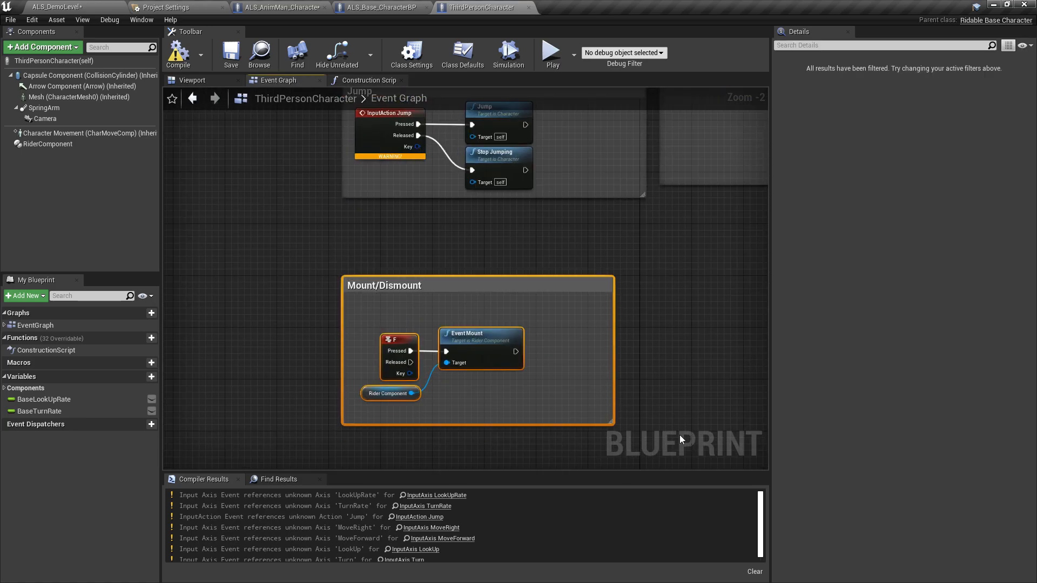
Step: Paste the Mount/Dismount group into the ALS_AnimMan_CharacterBP event graph beside the Toggle Mannequin Mesh group and compile the blueprint
{"action": "left_click", "coordinate": [384, 7]}
{"action": "left_click", "coordinate": [280, 7]}
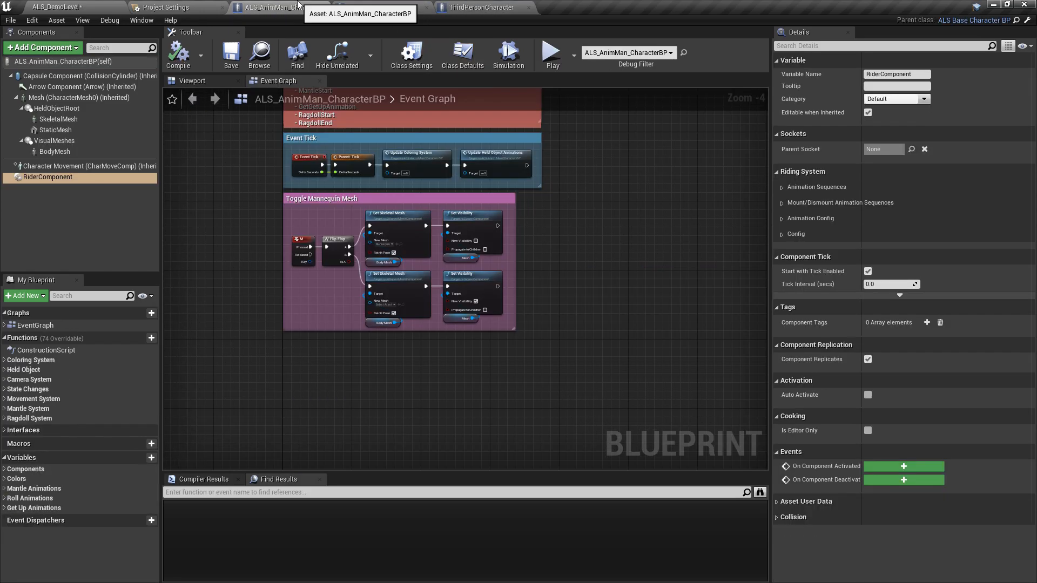
{"action": "left_click_drag", "start_coordinate": [418, 10], "coordinate": [228, 5]}
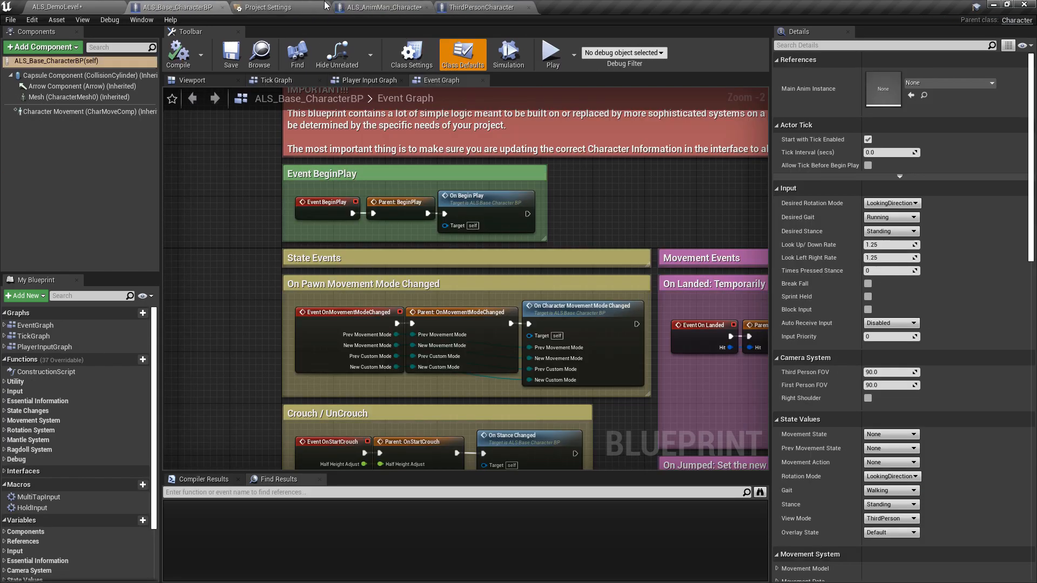
{"action": "left_click", "coordinate": [348, 6]}
{"action": "scroll", "coordinate": [431, 406], "scroll_direction": "up", "scroll_amount": 3}
{"action": "right_click_drag", "start_coordinate": [491, 279], "coordinate": [431, 253]}
{"action": "key", "text": "ctrl+v"}
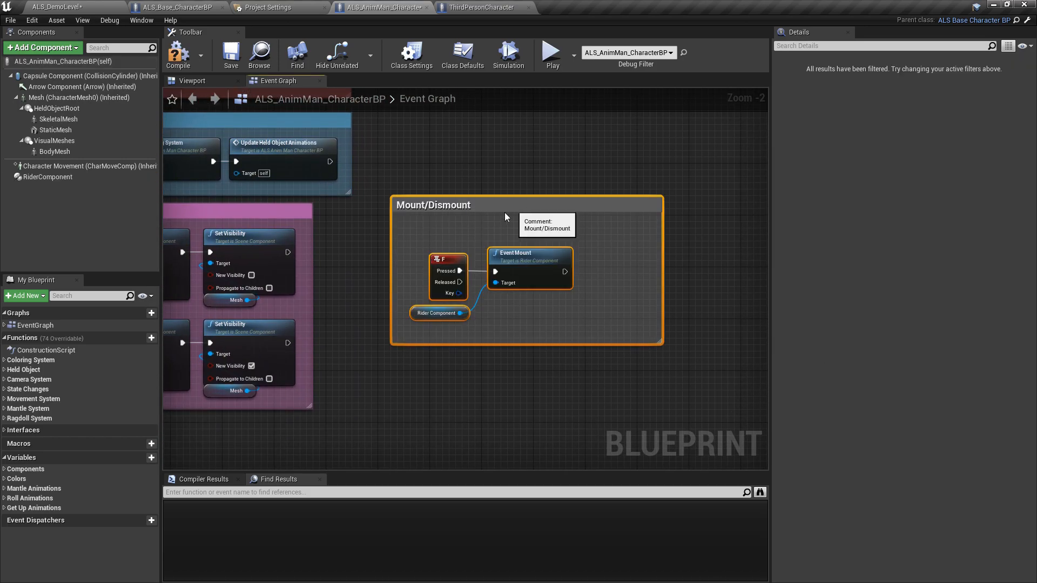
{"action": "left_click_drag", "start_coordinate": [512, 212], "coordinate": [473, 239]}
{"action": "left_click", "coordinate": [183, 57]}
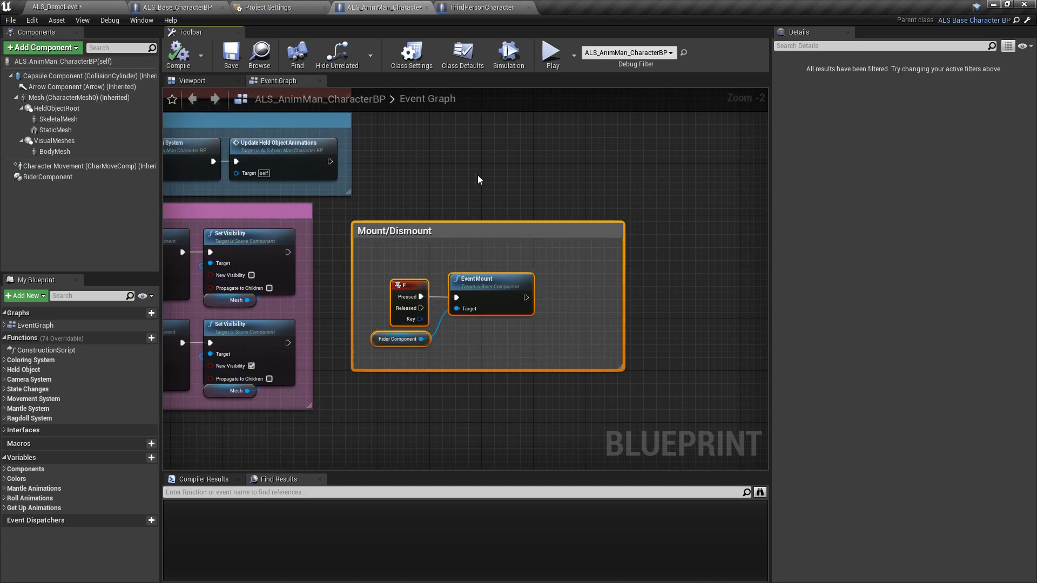
Step: Copy the Mount_Anim_1 assignment from the Walk Back Anim slot of ThirdPersonCharacter's RiderComponent
{"action": "left_click", "coordinate": [476, 7]}
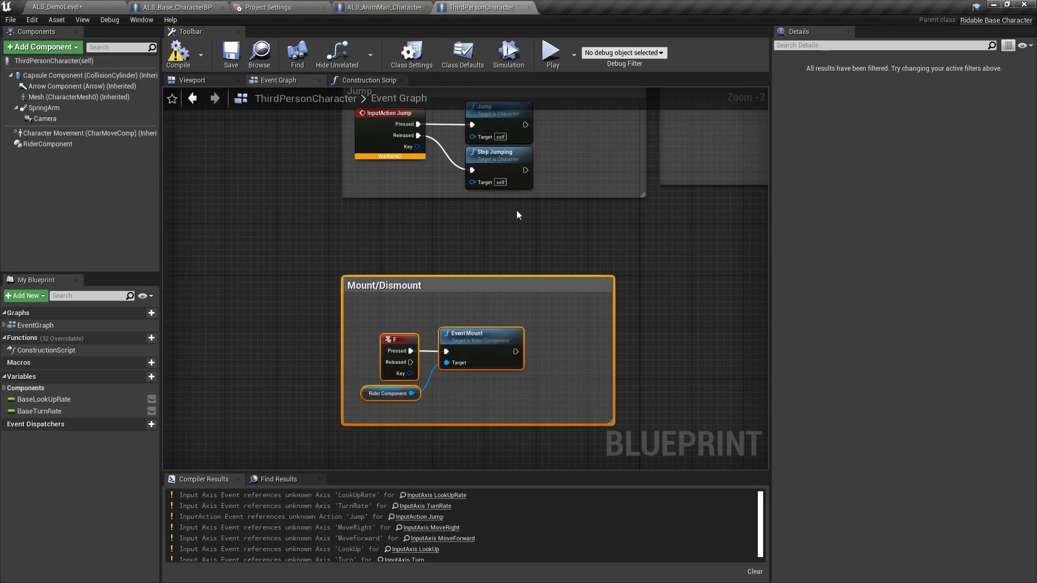
{"action": "scroll", "coordinate": [517, 215], "scroll_direction": "down", "scroll_amount": 3}
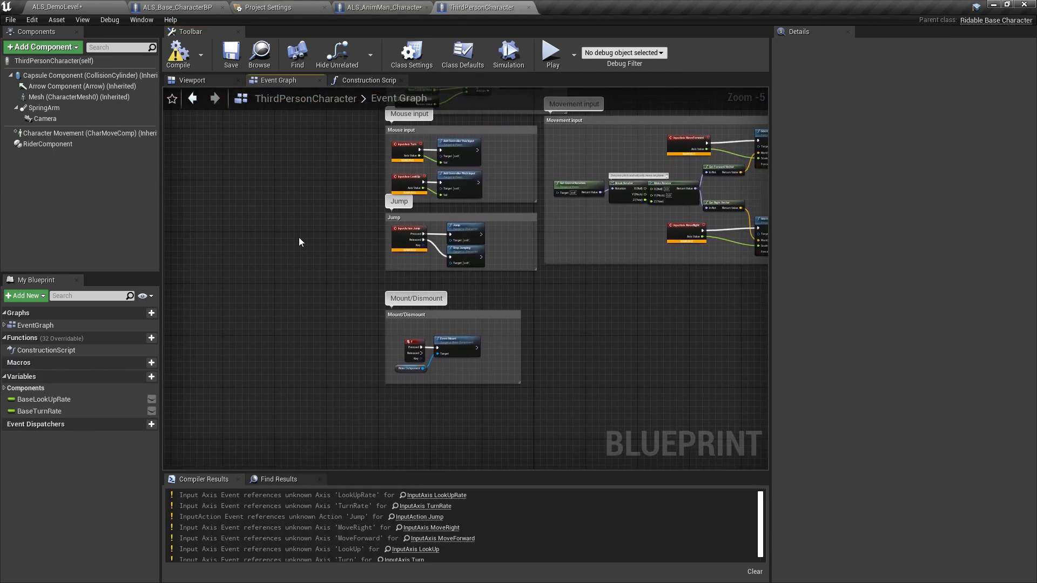
{"action": "left_click", "coordinate": [52, 145]}
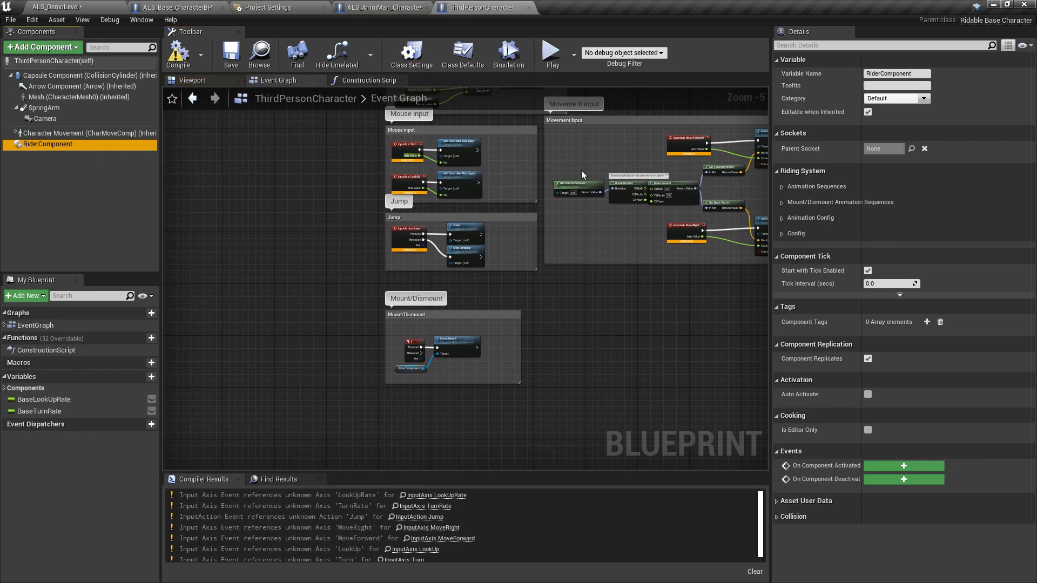
{"action": "left_click", "coordinate": [783, 187]}
{"action": "right_click", "coordinate": [878, 212]}
{"action": "left_click", "coordinate": [899, 216]}
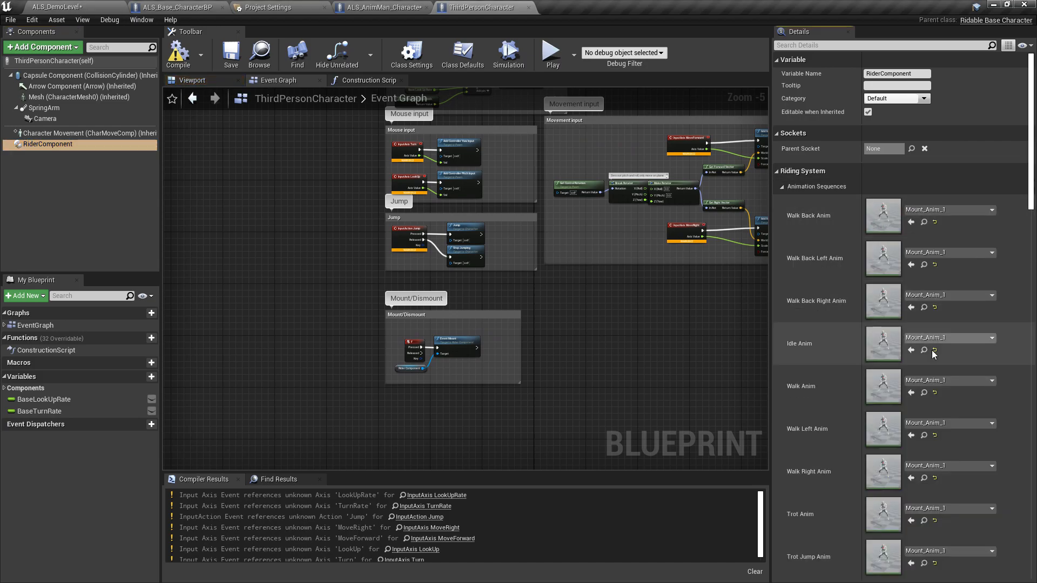
{"action": "left_click", "coordinate": [782, 186]}
Step: Assign Mount_Anim_1 to every Animation Sequences slot of the RiderComponent in ALS_AnimMan_CharacterBP, from Walk Back Anim through Fly Anim, and compile
{"action": "left_click", "coordinate": [397, 12]}
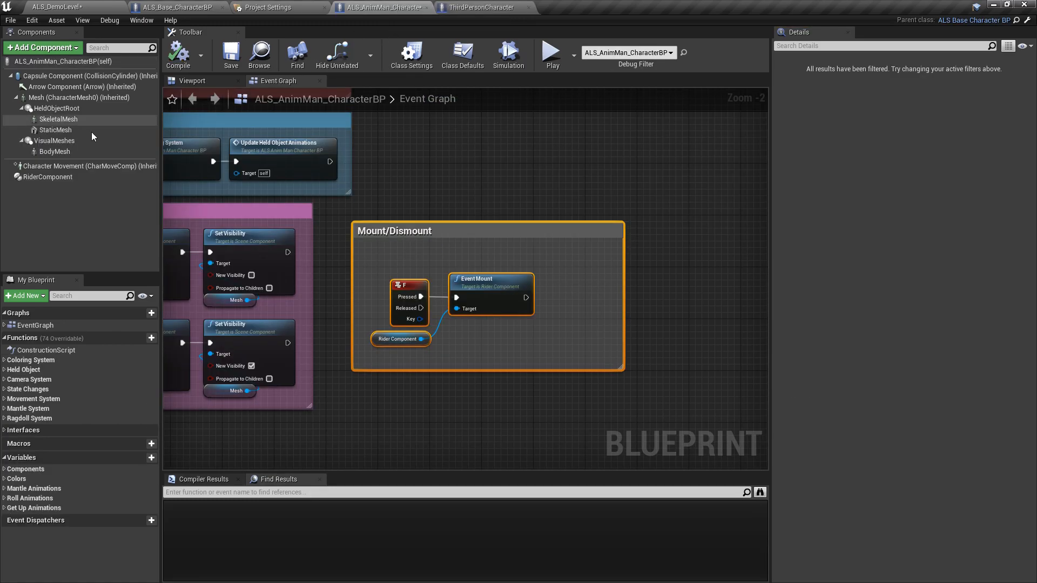
{"action": "left_click", "coordinate": [46, 177]}
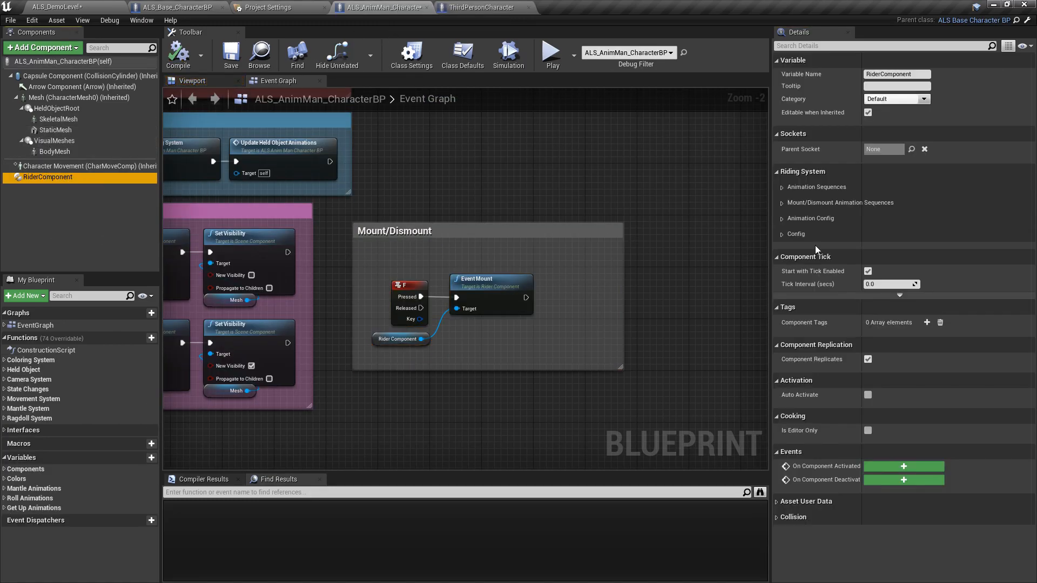
{"action": "left_click", "coordinate": [780, 188]}
{"action": "left_click", "coordinate": [883, 216], "text": "shift"}
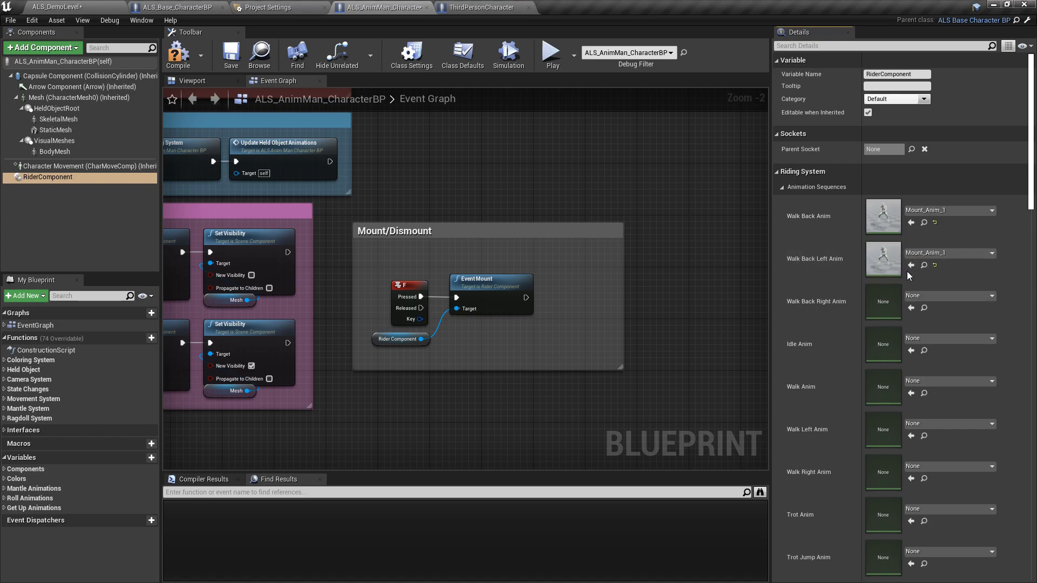
{"action": "left_click", "coordinate": [883, 258], "text": "shift"}
{"action": "right_click", "coordinate": [889, 478]}
{"action": "left_click", "coordinate": [901, 498]}
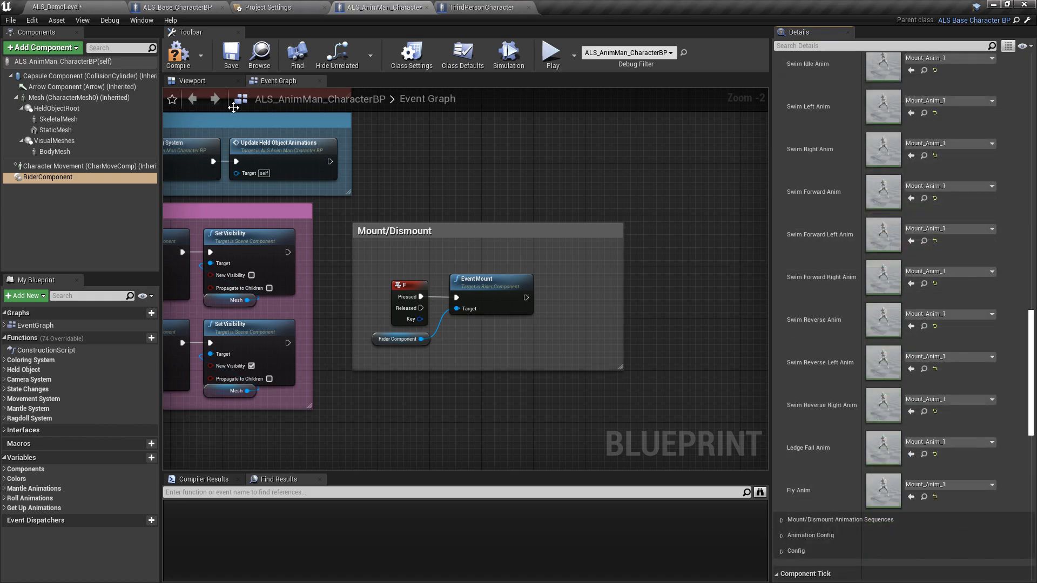
{"action": "left_click", "coordinate": [173, 56]}
Step: Examine the Animation Config, Config, Animation Sequences and Mount/Dismount Animation Sequences settings of ThirdPersonCharacter's RiderComponent
{"action": "left_click", "coordinate": [506, 7]}
{"action": "left_click", "coordinate": [781, 219]}
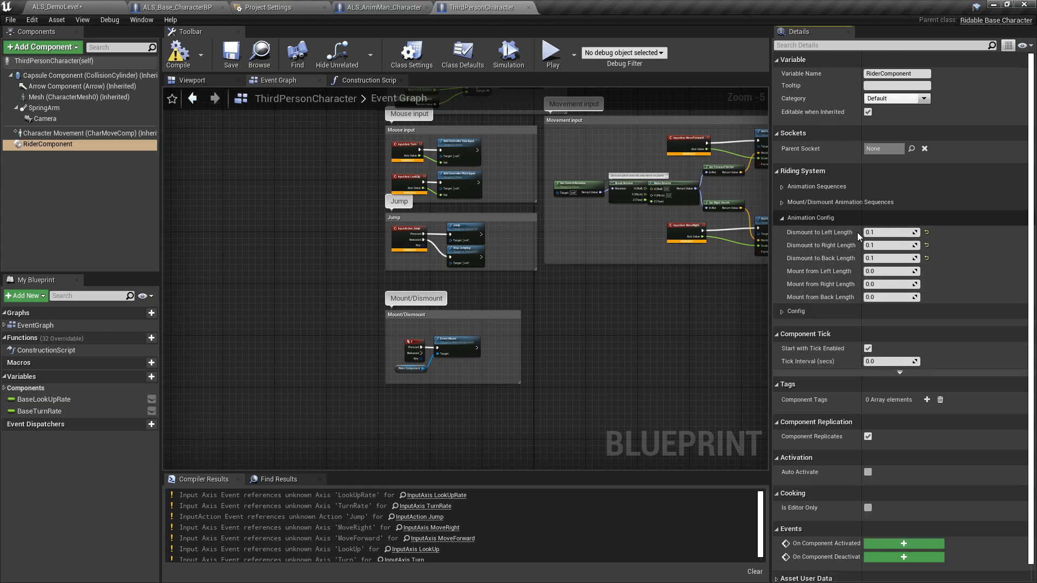
{"action": "left_click", "coordinate": [783, 217]}
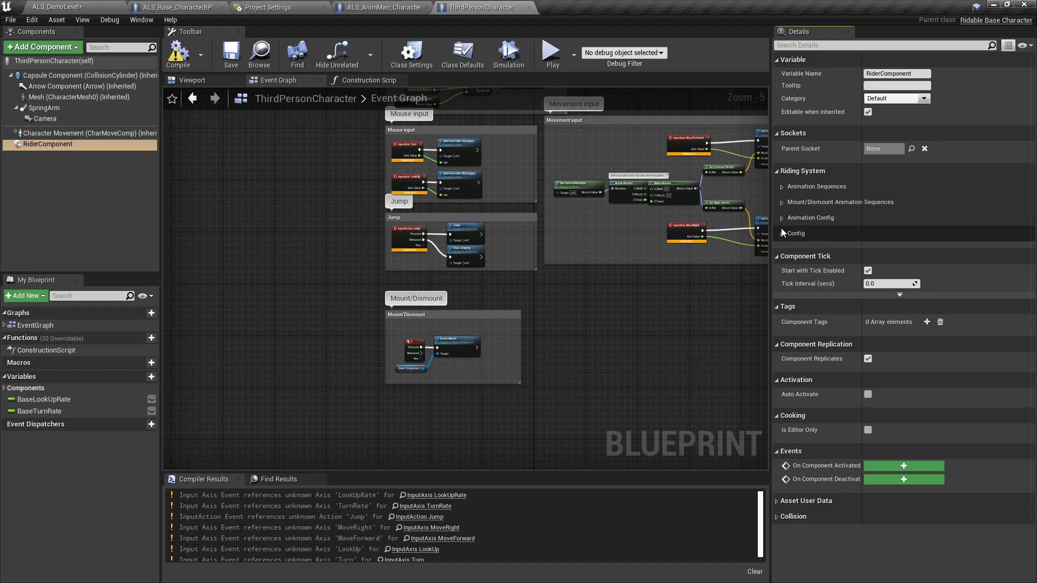
{"action": "left_click", "coordinate": [782, 234]}
{"action": "left_click", "coordinate": [783, 233]}
{"action": "left_click", "coordinate": [783, 186]}
{"action": "left_click", "coordinate": [784, 186]}
{"action": "left_click", "coordinate": [783, 202]}
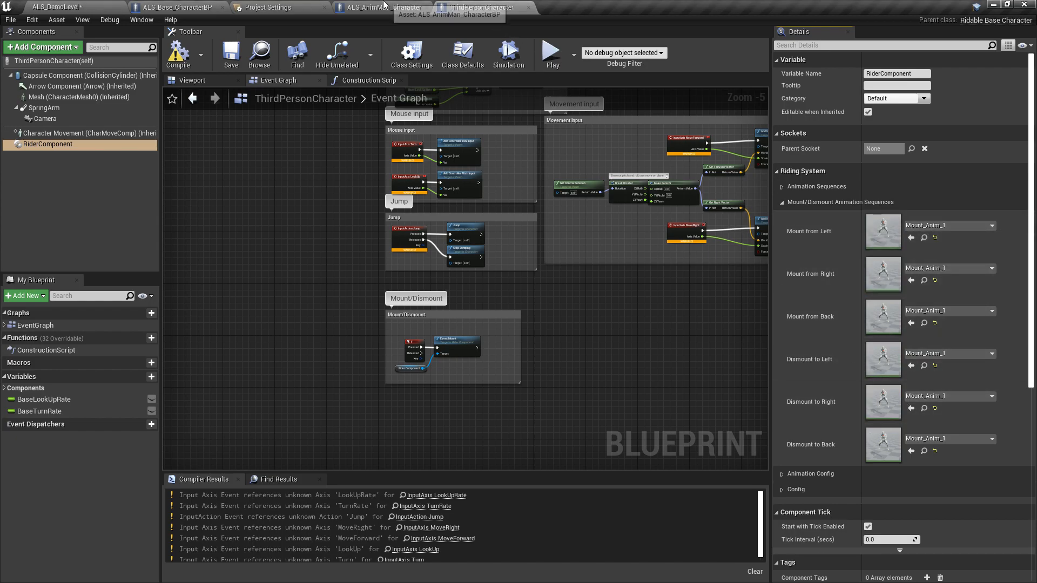
Step: In ALS_AnimMan_CharacterBP, set the RiderComponent's Dismount to Left Length to 0.1 in its Animation Config
{"action": "left_click", "coordinate": [384, 7]}
{"action": "scroll", "coordinate": [791, 235], "scroll_direction": "up", "scroll_amount": 15}
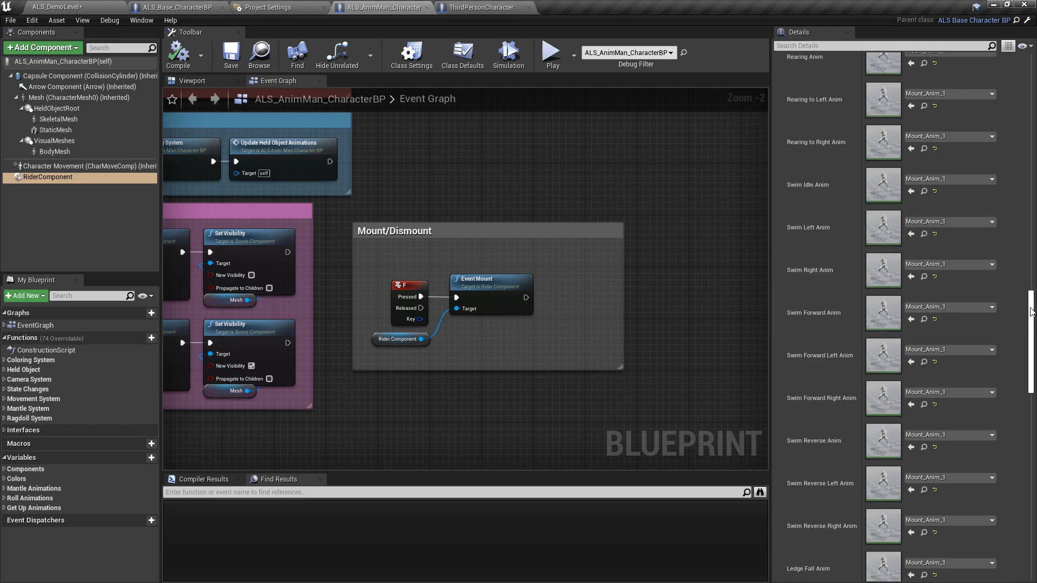
{"action": "left_click", "coordinate": [782, 188]}
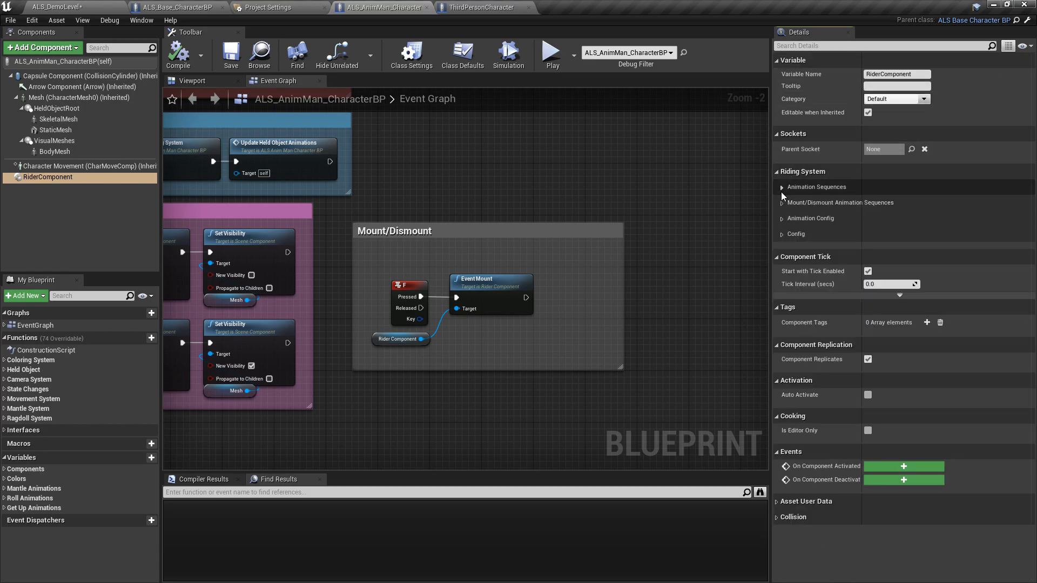
{"action": "left_click", "coordinate": [784, 217]}
{"action": "left_click", "coordinate": [875, 233]}
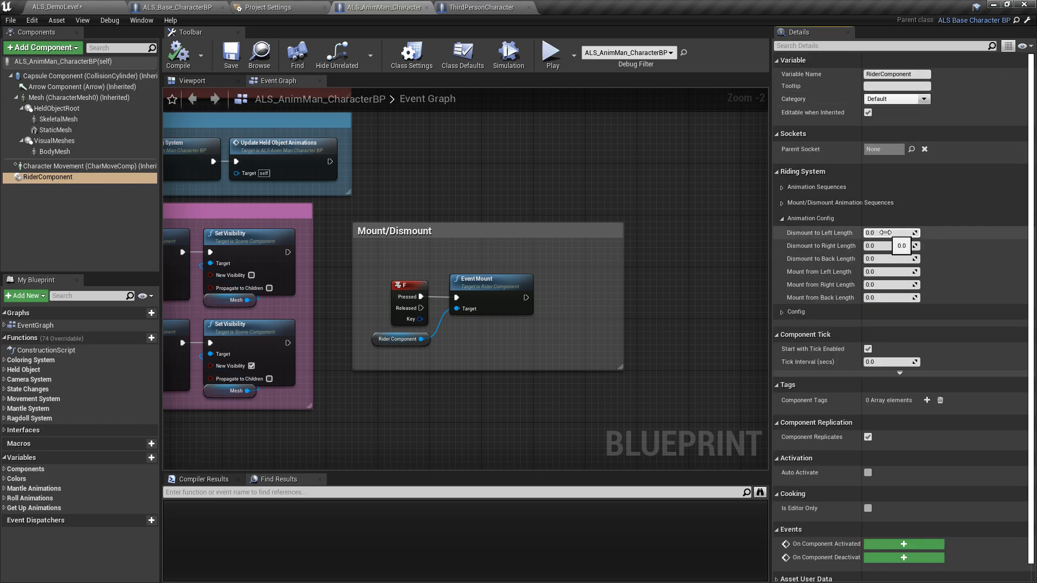
{"action": "type", "text": "0.1"}
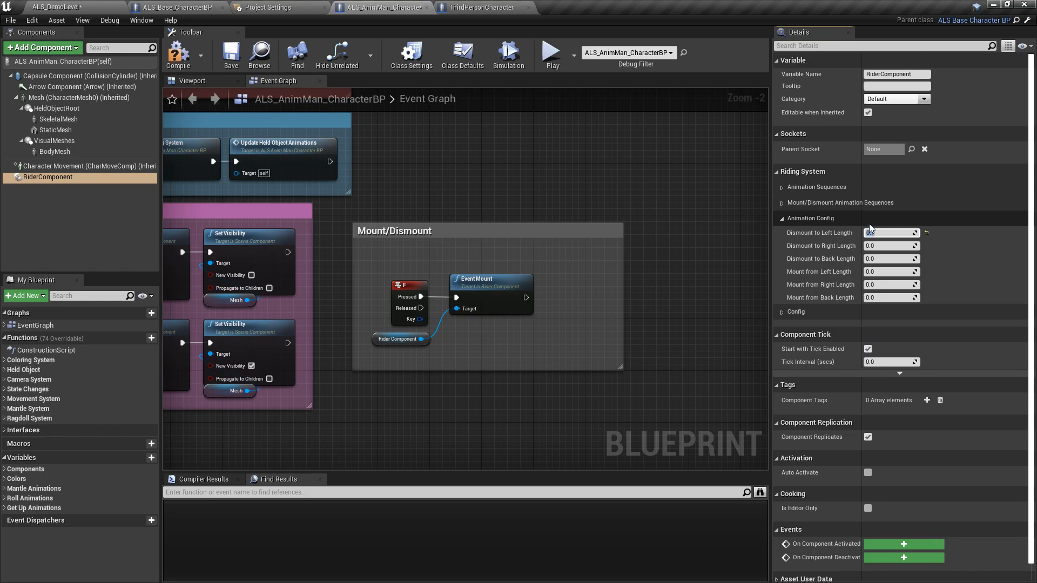
Step: Assign Mount_Anim_1 to all six Mount/Dismount Animation Sequences slots of the RiderComponent, from Mount from Left through Dismount to Back
{"action": "left_click", "coordinate": [782, 203]}
{"action": "left_click", "coordinate": [912, 238]}
{"action": "left_click", "coordinate": [911, 281]}
{"action": "left_click", "coordinate": [911, 323]}
{"action": "left_click", "coordinate": [911, 366]}
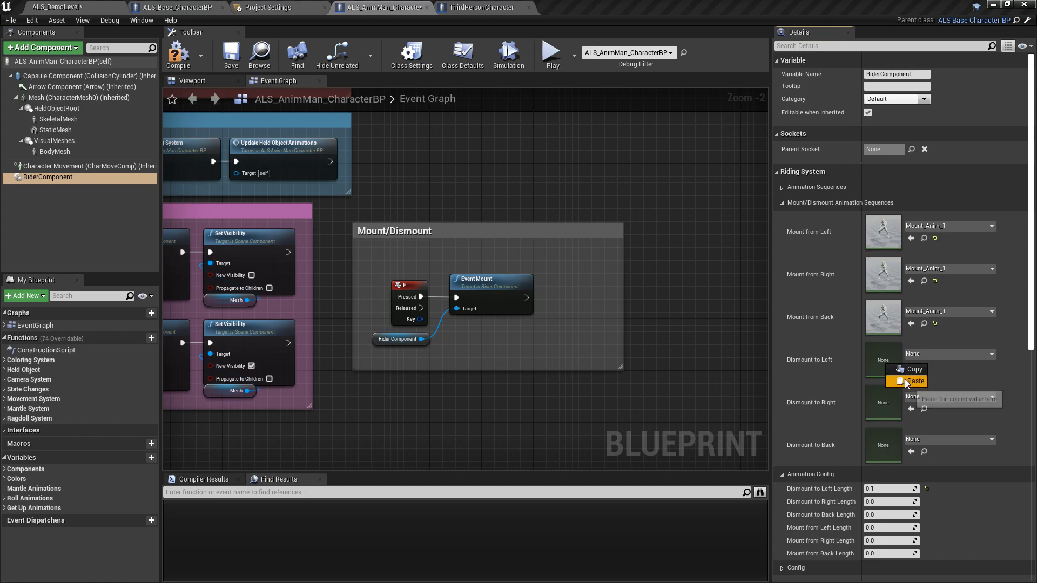
{"action": "left_click", "coordinate": [911, 409]}
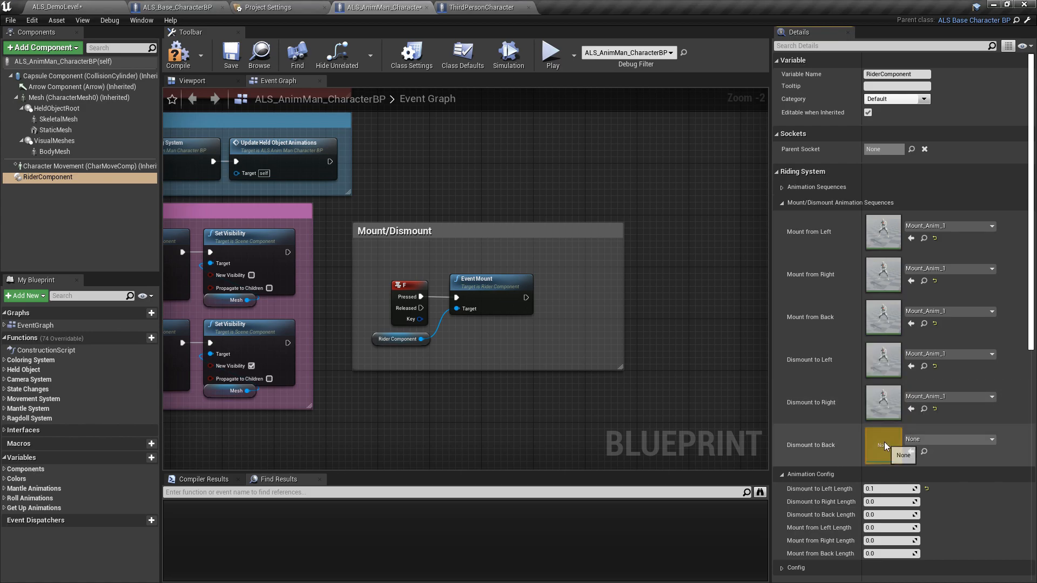
{"action": "left_click", "coordinate": [911, 452]}
Step: Copy the Dismount to Left Length value of 0.1 to the five other Animation Config lengths, then compile and save the blueprint
{"action": "scroll", "coordinate": [904, 373], "scroll_direction": "down", "scroll_amount": 3}
{"action": "scroll", "coordinate": [904, 367], "scroll_direction": "down", "scroll_amount": 4}
{"action": "left_click", "coordinate": [882, 274]}
{"action": "key", "text": "ctrl+c"}
{"action": "left_click", "coordinate": [887, 287]}
{"action": "key", "text": "ctrl+v"}
{"action": "left_click", "coordinate": [888, 300]}
{"action": "key", "text": "ctrl+v"}
{"action": "left_click", "coordinate": [885, 312]}
{"action": "key", "text": "ctrl+v"}
{"action": "left_click", "coordinate": [883, 326]}
{"action": "key", "text": "ctrl+v"}
{"action": "left_click", "coordinate": [893, 338]}
{"action": "key", "text": "ctrl+v"}
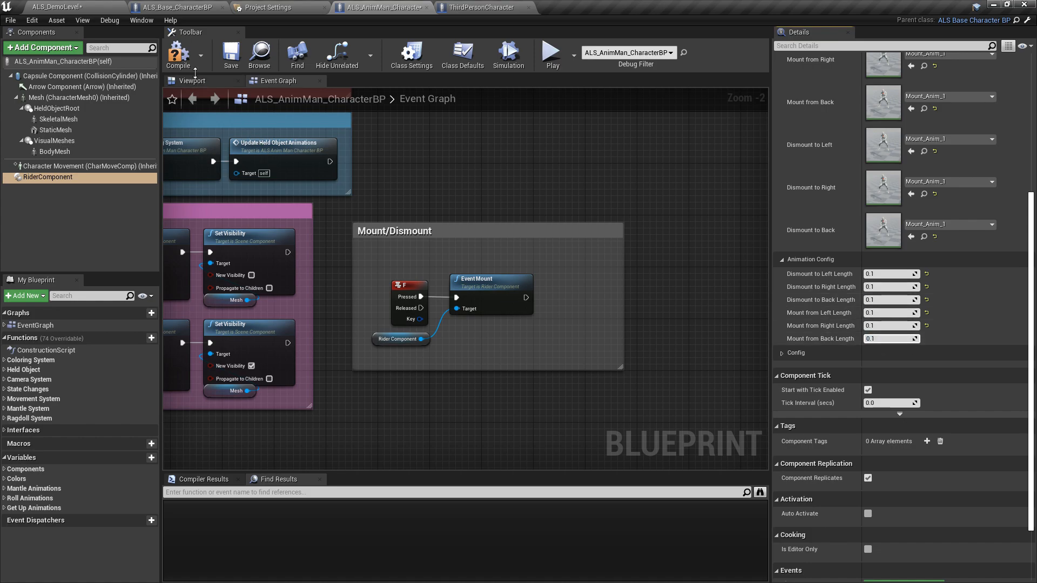
{"action": "key", "text": "ctrl+s"}
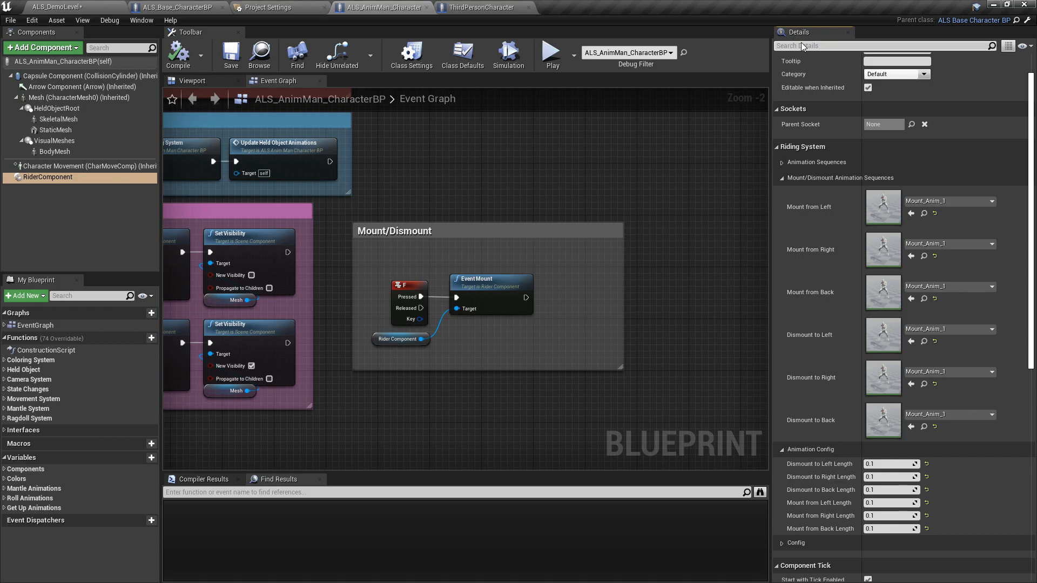
Step: Find the RiderComponent's debug setting, set Debug Trace to For Duration, and save ALS_AnimMan_CharacterBP
{"action": "left_click", "coordinate": [891, 91]}
{"action": "left_click", "coordinate": [881, 115]}
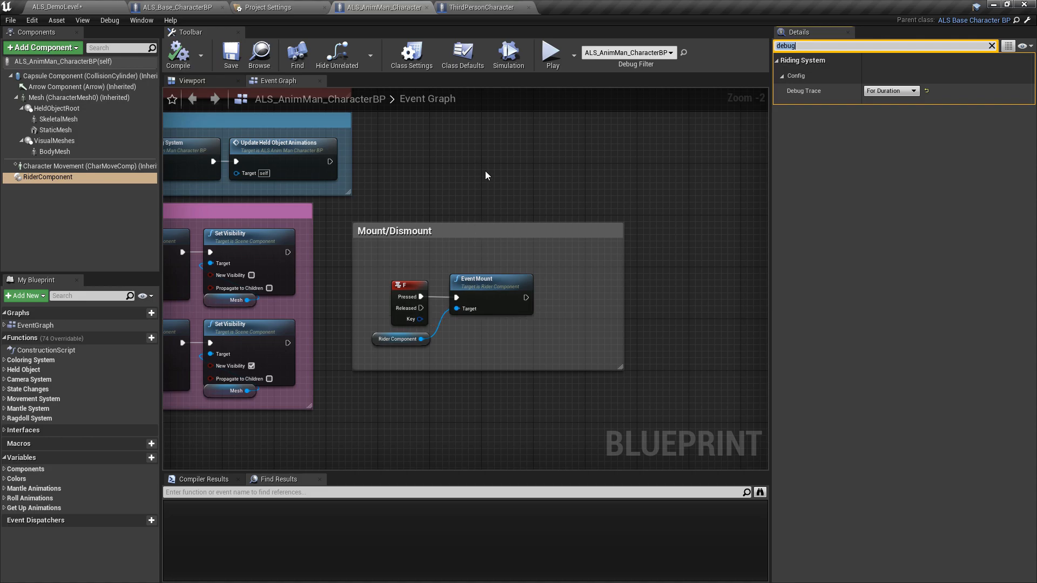
{"action": "left_click", "coordinate": [236, 69]}
Step: Place a BP_Mountable_Deer_Stag near the blue character in ALS_DemoLevel and duplicate it to get a second stag beside it
{"action": "left_click", "coordinate": [72, 7]}
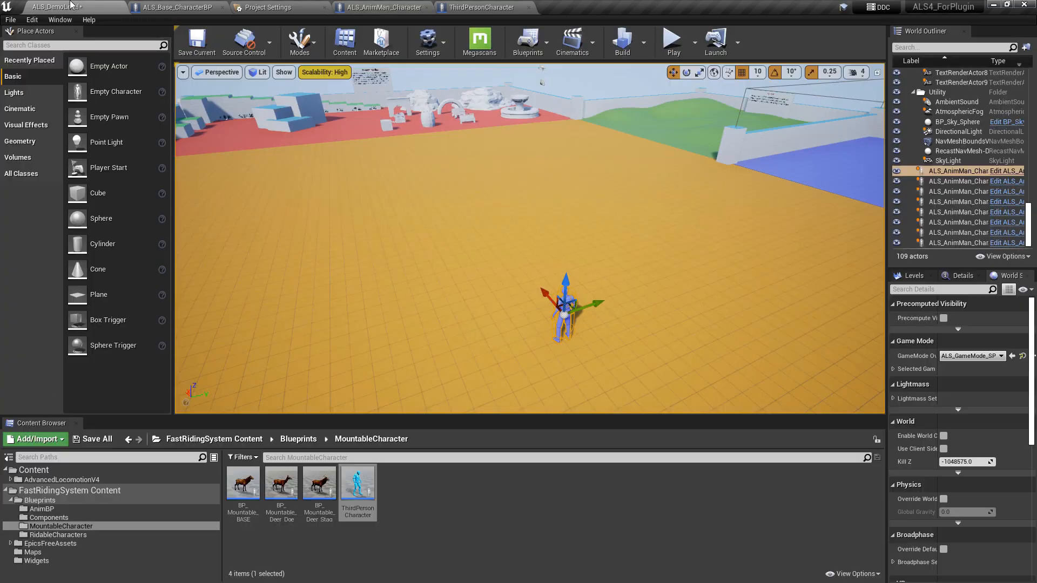
{"action": "right_click_drag", "start_coordinate": [432, 342], "coordinate": [449, 339]}
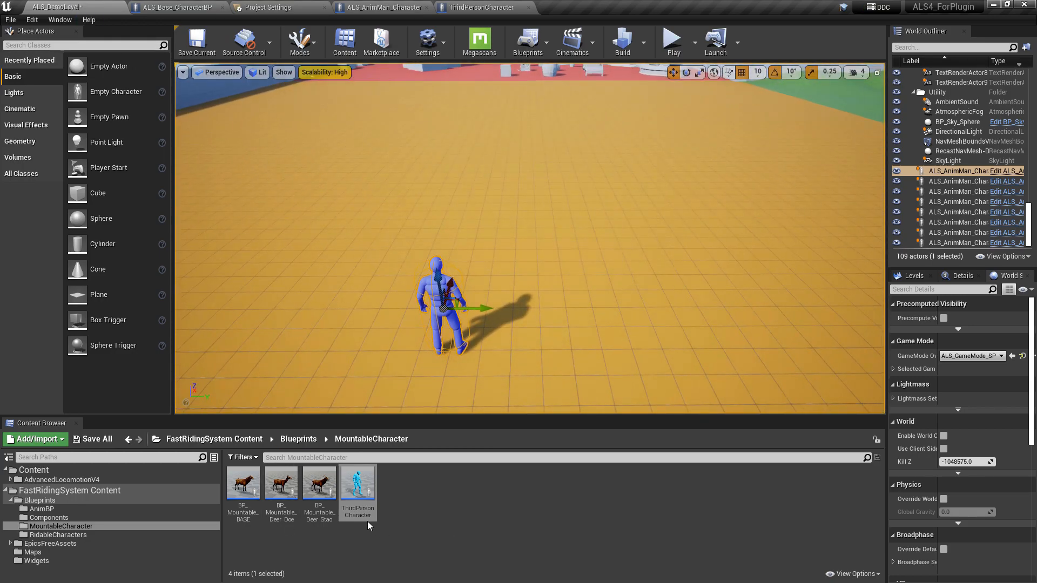
{"action": "left_click", "coordinate": [320, 482]}
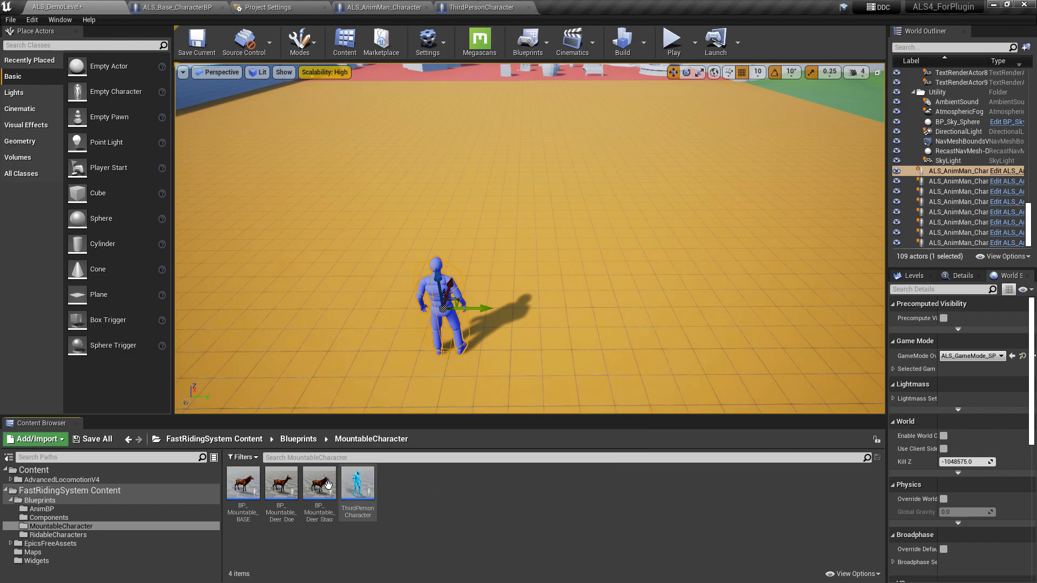
{"action": "left_click_drag", "start_coordinate": [496, 247], "coordinate": [486, 211]}
{"action": "right_click_drag", "start_coordinate": [486, 210], "coordinate": [570, 251]}
{"action": "left_click_drag", "start_coordinate": [567, 256], "coordinate": [405, 196], "text": "alt"}
{"action": "right_click_drag", "start_coordinate": [405, 196], "coordinate": [460, 196]}
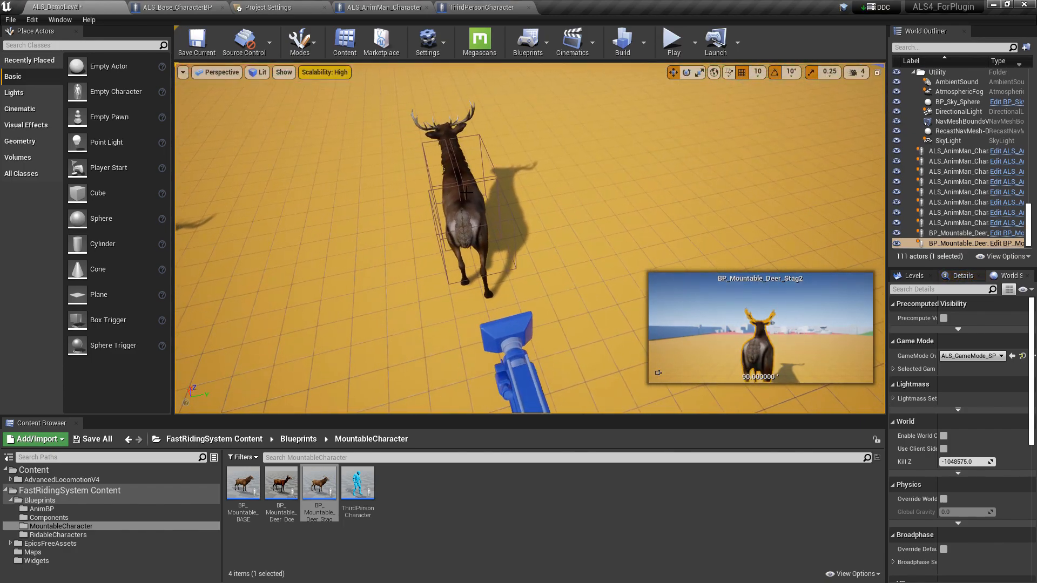
Step: Play ALS_DemoLevel, walk the character around the stags while testing the mount trace, and stop the session
{"action": "key", "text": "alt+p"}
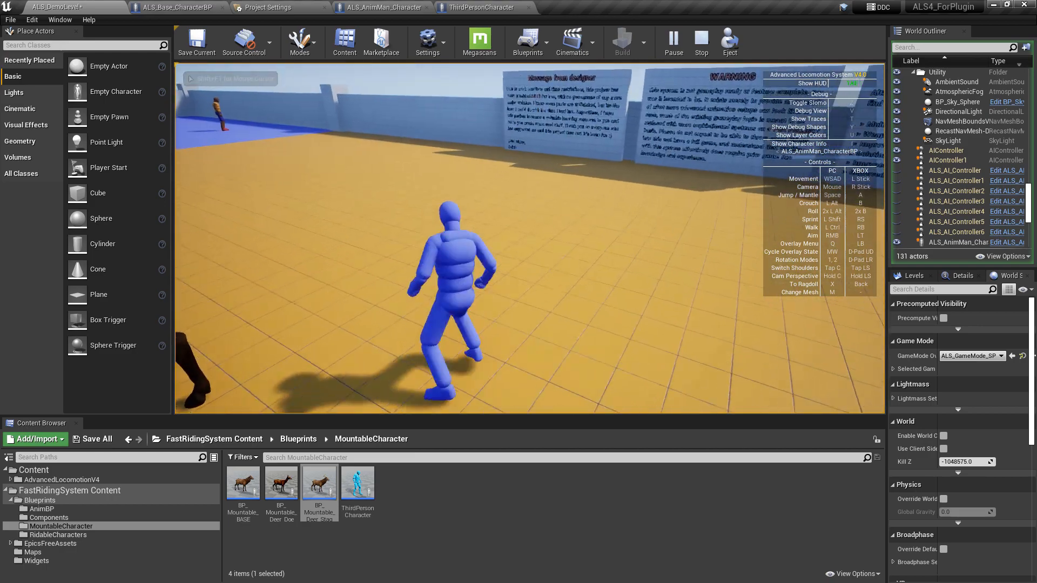
{"action": "key", "text": "w"}
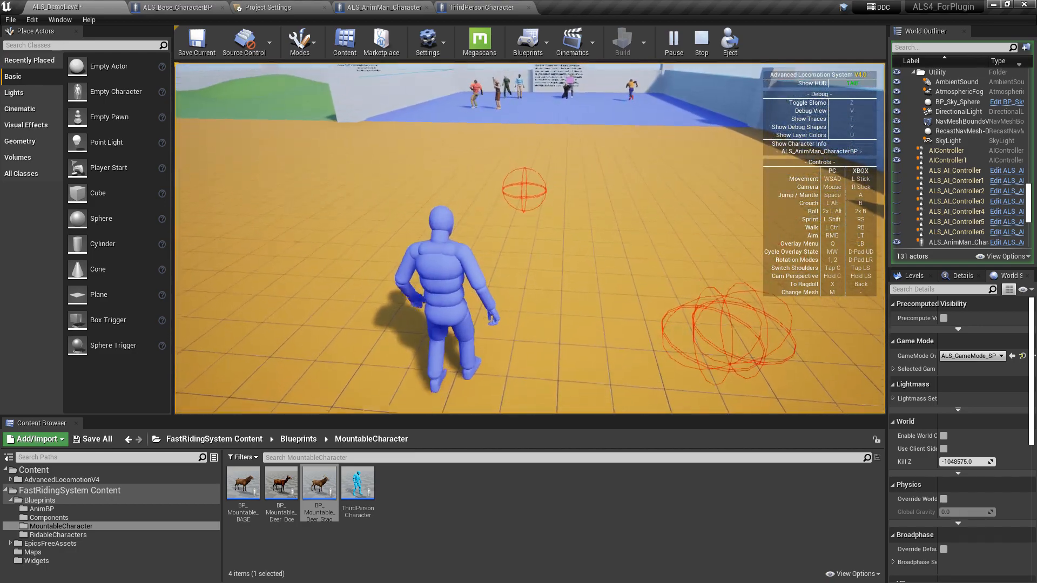
{"action": "key", "text": "w"}
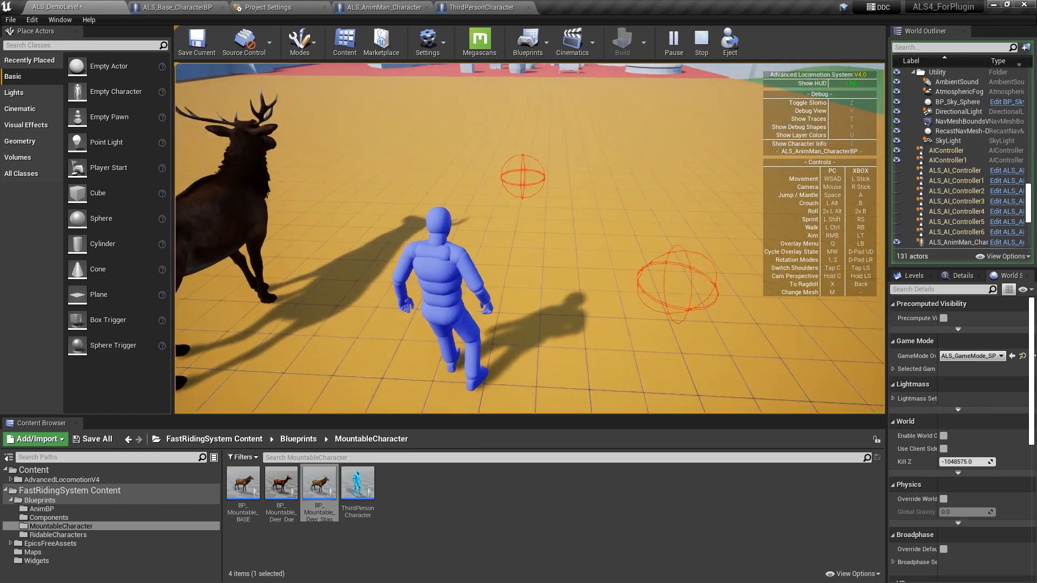
{"action": "key", "text": "w"}
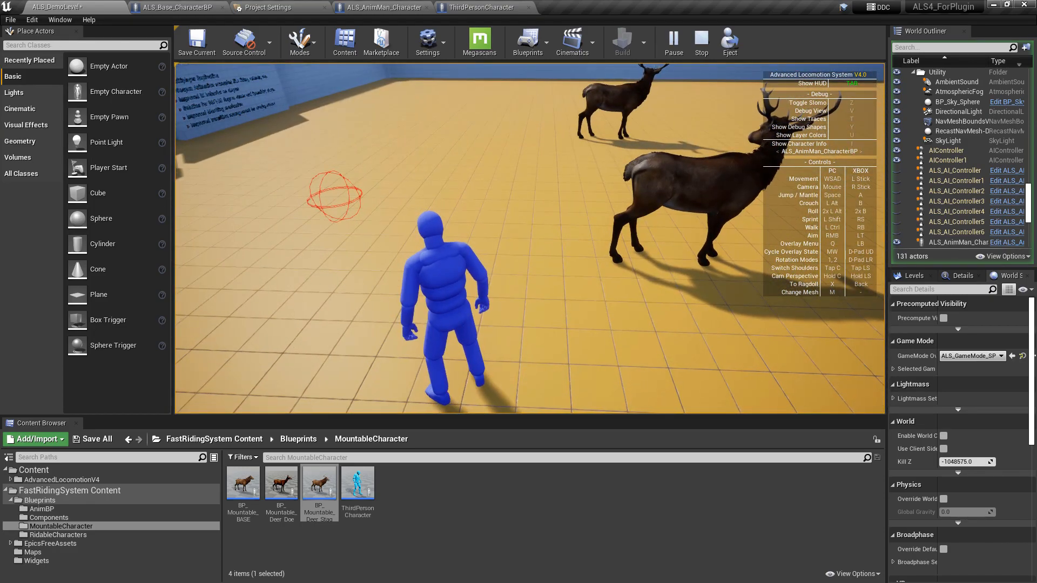
{"action": "key", "text": "Escape"}
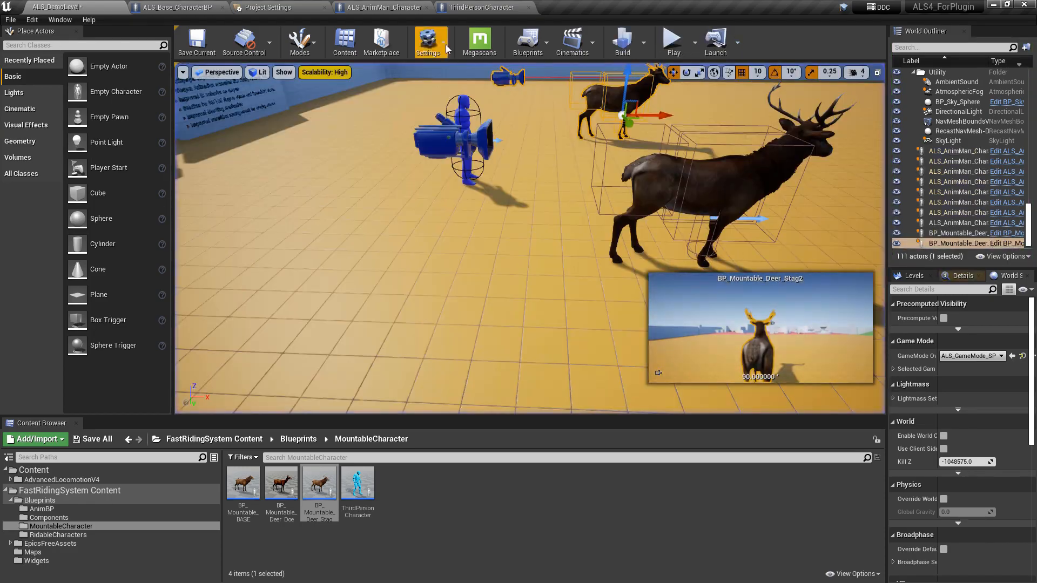
Step: In ALS_AnimMan_CharacterBP, look up the RiderComponent's trace settings and set Trace Radius to 40
{"action": "left_click", "coordinate": [478, 8]}
{"action": "left_click", "coordinate": [403, 5]}
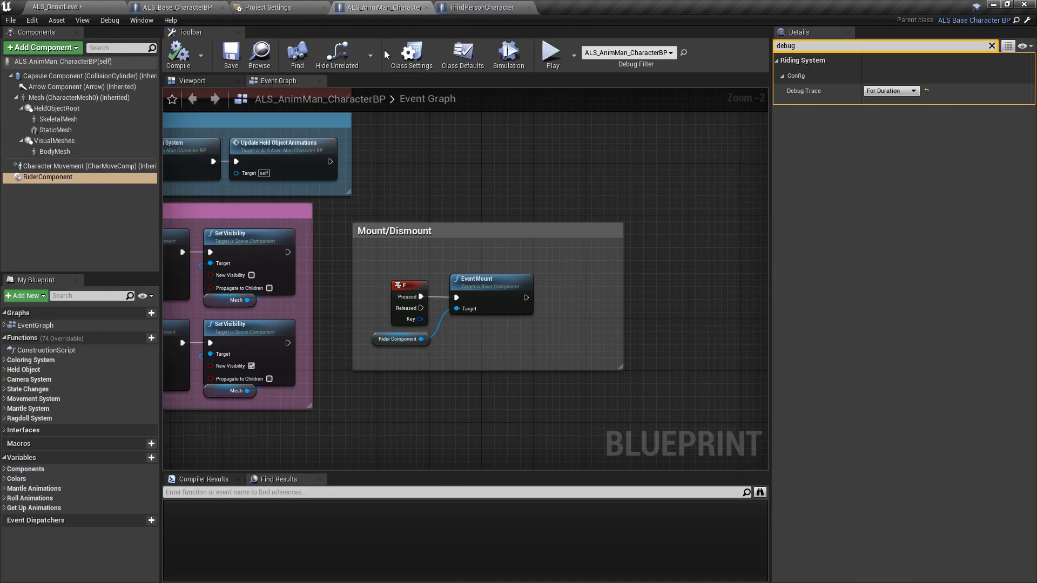
{"action": "left_click", "coordinate": [78, 177]}
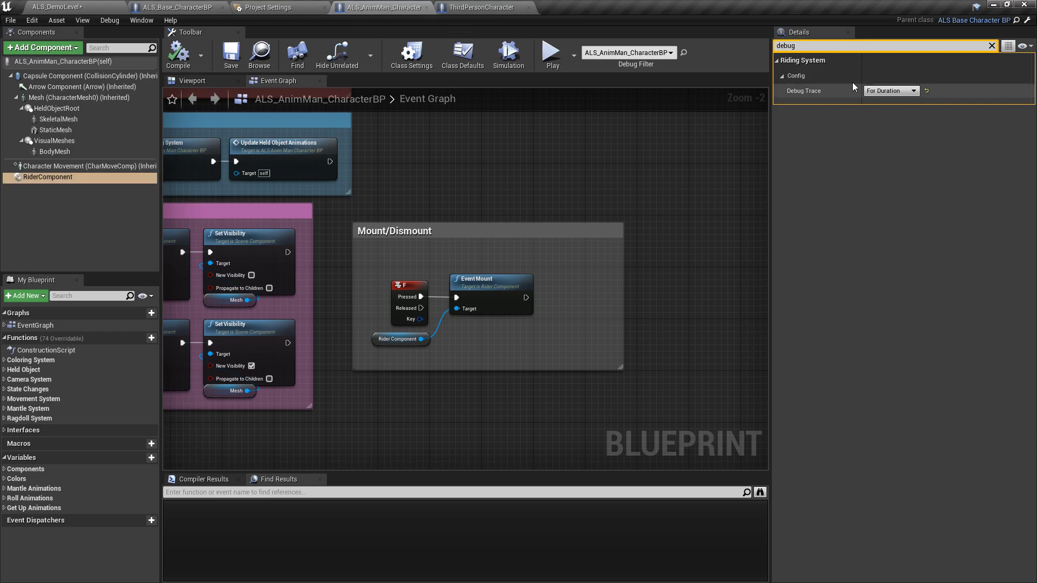
{"action": "left_click", "coordinate": [930, 46]}
{"action": "type", "text": "use dist"}
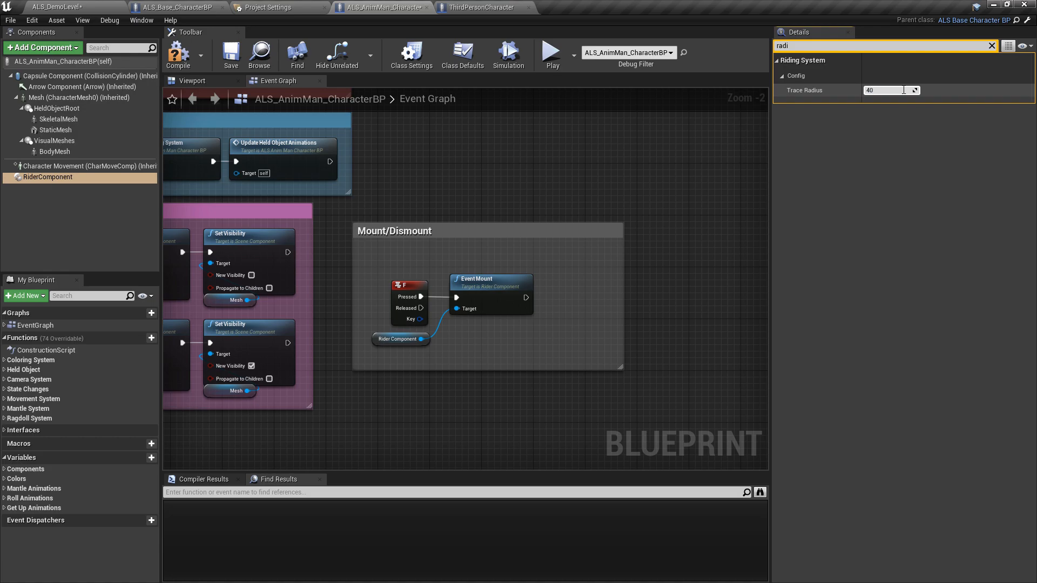
Step: Play ALS_DemoLevel again, walk the character towards the stags to test the larger mount trace, and stop the session
{"action": "left_click", "coordinate": [57, 7]}
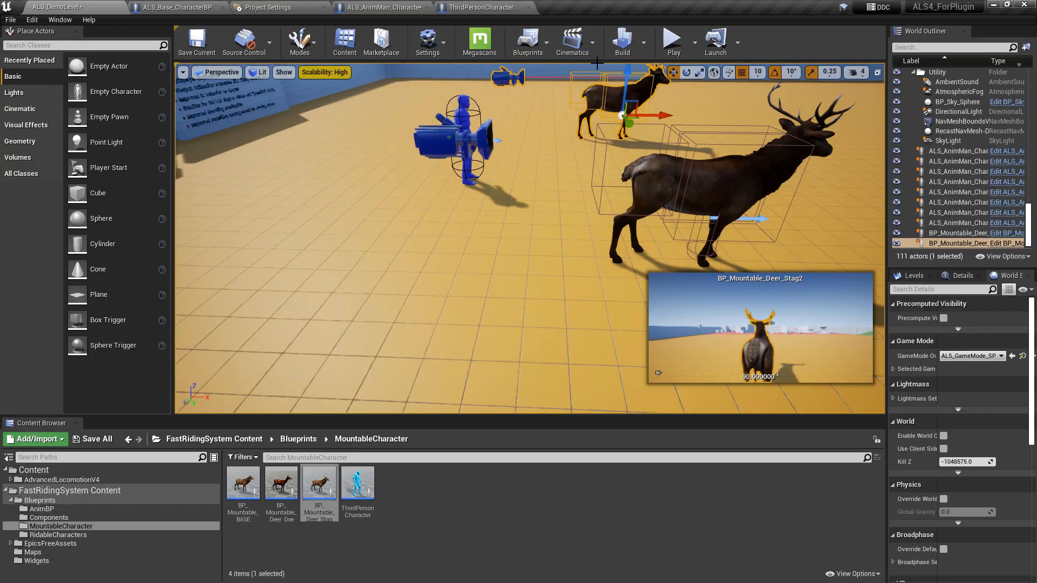
{"action": "left_click", "coordinate": [674, 40]}
{"action": "left_click", "coordinate": [476, 228]}
{"action": "key", "text": "w"}
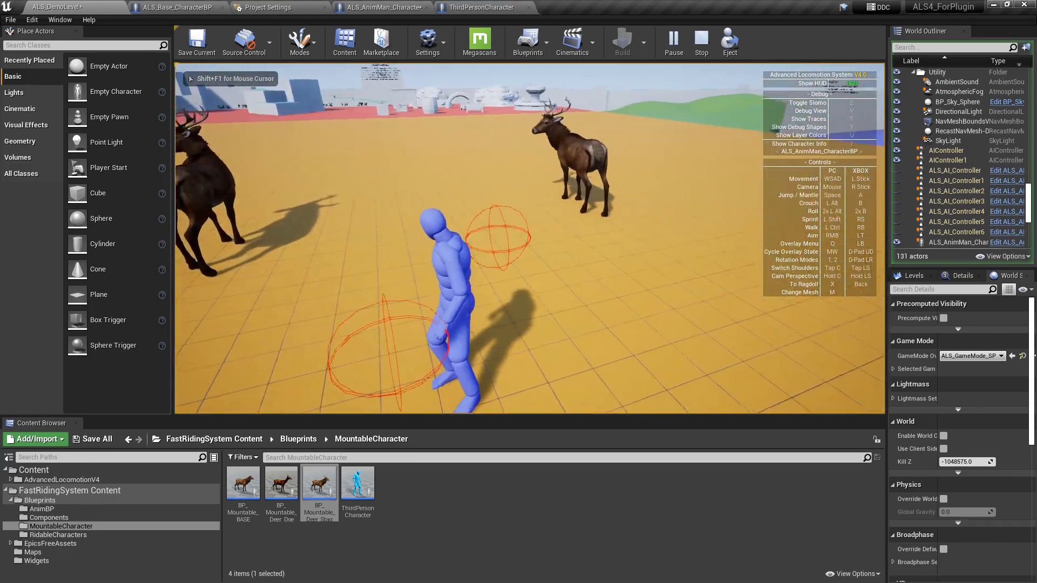
{"action": "key", "text": "Escape"}
Step: Play the level again and, while it runs, detach the BP_Mountable_Deer_Stag editor into its own window and inspect its components
{"action": "left_click", "coordinate": [673, 43]}
{"action": "key", "text": "w"}
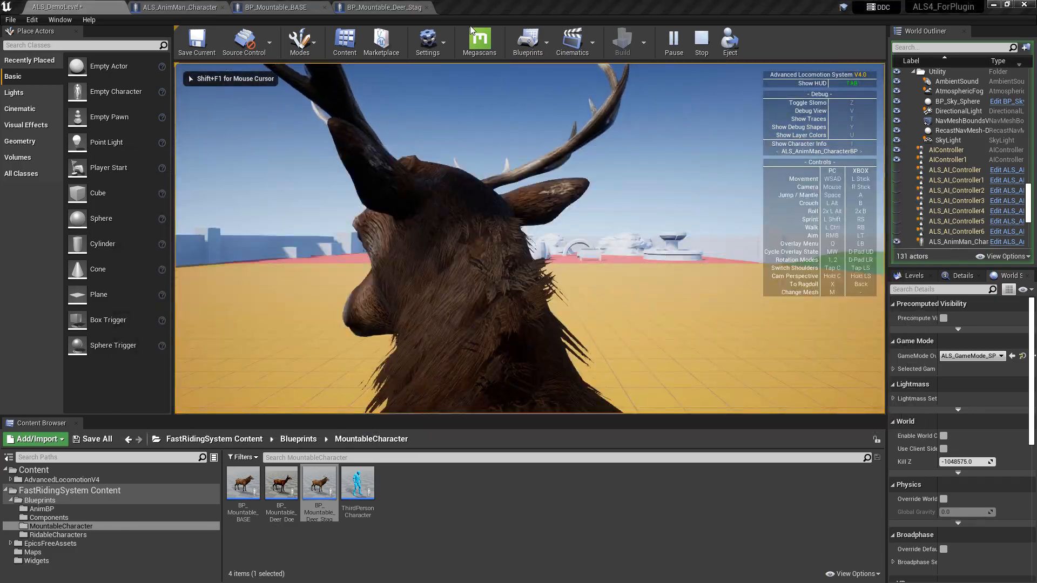
{"action": "key", "text": "shift+F1"}
{"action": "left_click", "coordinate": [384, 7]}
{"action": "left_click_drag", "start_coordinate": [385, 7], "coordinate": [697, 212]}
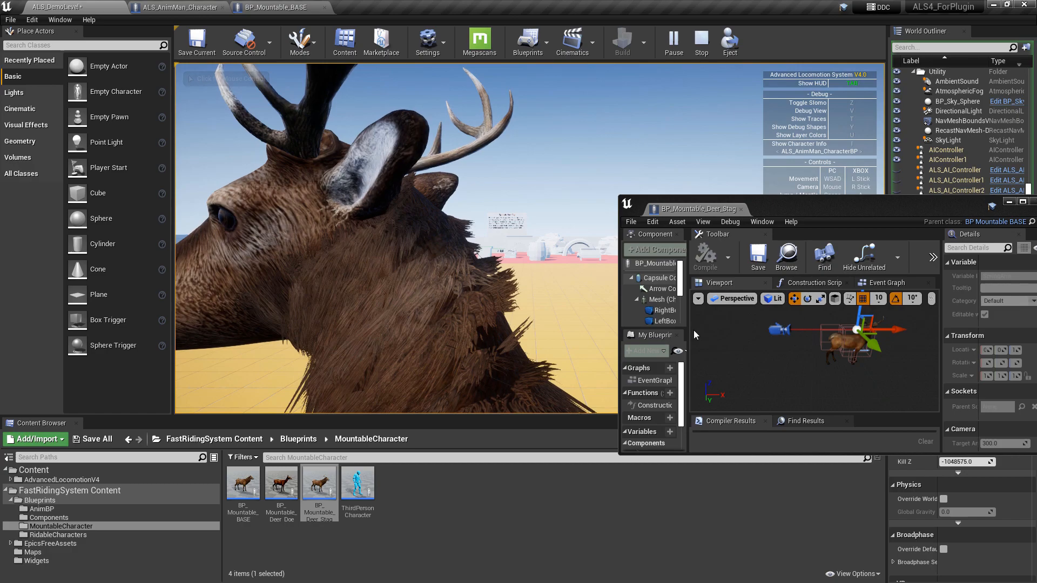
{"action": "left_click_drag", "start_coordinate": [687, 318], "coordinate": [767, 318]}
{"action": "scroll", "coordinate": [717, 298], "scroll_direction": "down", "scroll_amount": 3}
{"action": "left_click", "coordinate": [714, 301]}
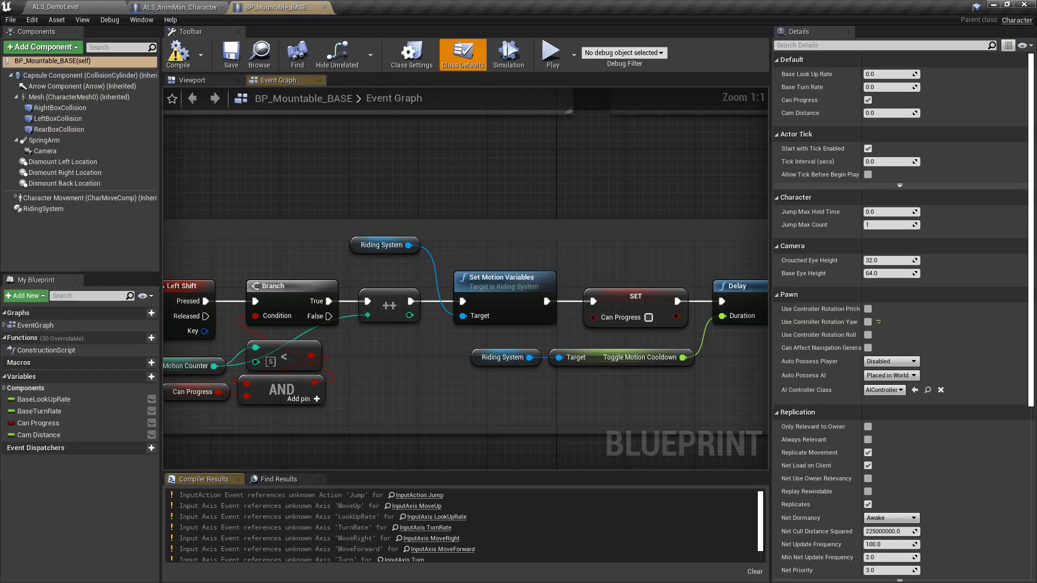
Step: Locate BP_Mountable_BASE's Movement input nodes, then expand the Axis Mappings in the project's Input settings and copy the name MoveForward/Backwards
{"action": "scroll", "coordinate": [535, 365], "scroll_direction": "down", "scroll_amount": 5}
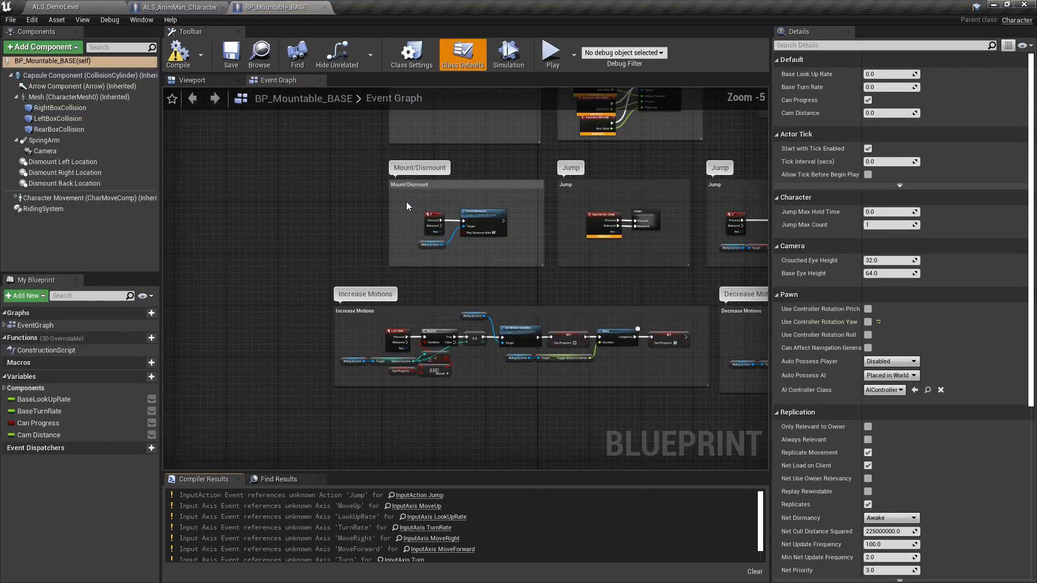
{"action": "right_click_drag", "start_coordinate": [582, 124], "coordinate": [416, 304]}
{"action": "scroll", "coordinate": [417, 304], "scroll_direction": "up", "scroll_amount": 3}
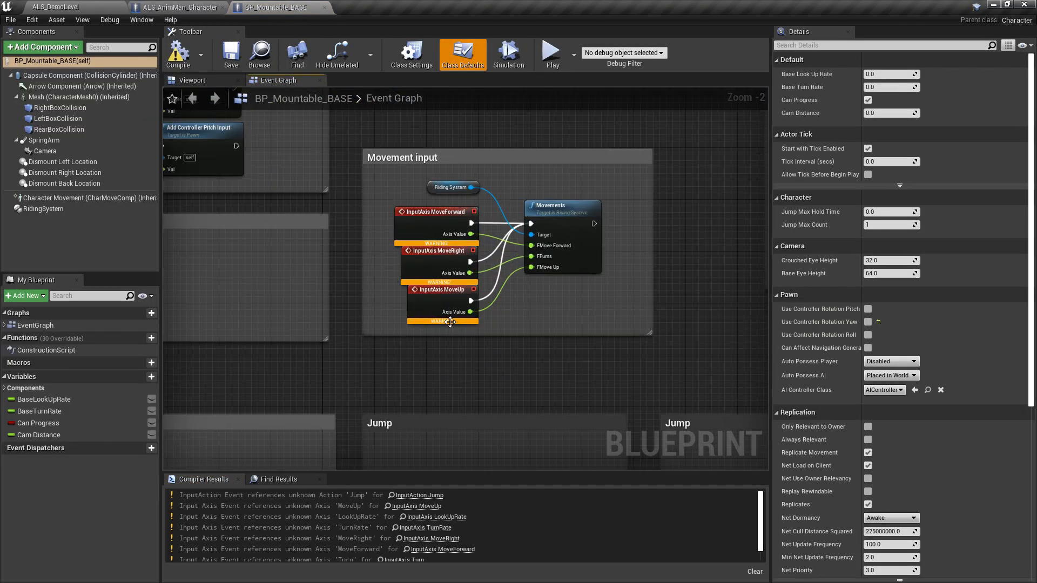
{"action": "right_click_drag", "start_coordinate": [551, 332], "coordinate": [502, 382]}
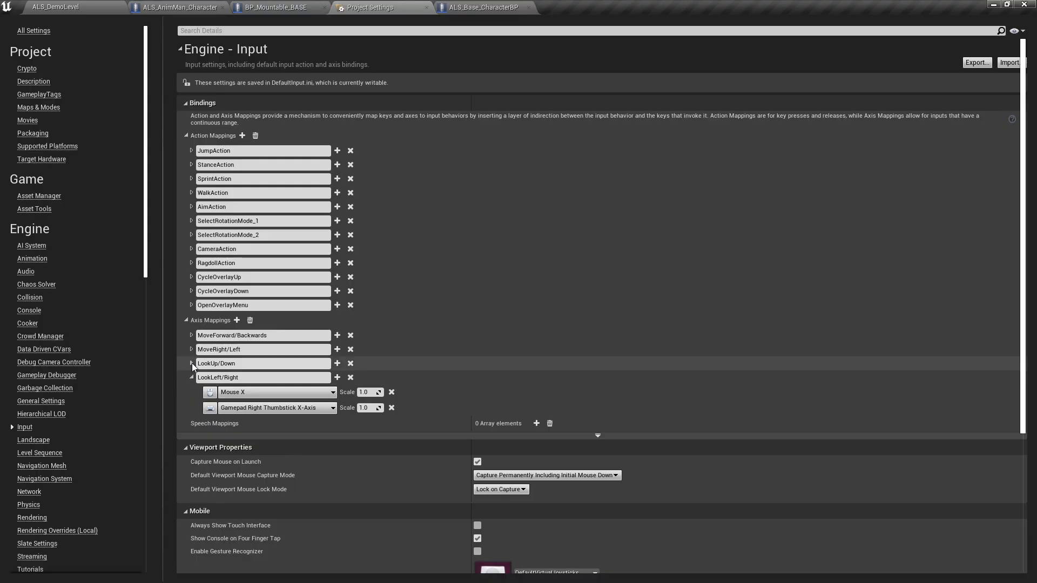
{"action": "left_click", "coordinate": [192, 363]}
{"action": "left_click", "coordinate": [192, 350]}
{"action": "left_click", "coordinate": [191, 336]}
{"action": "left_click_drag", "start_coordinate": [271, 336], "coordinate": [174, 334]}
{"action": "key", "text": "ctrl+c"}
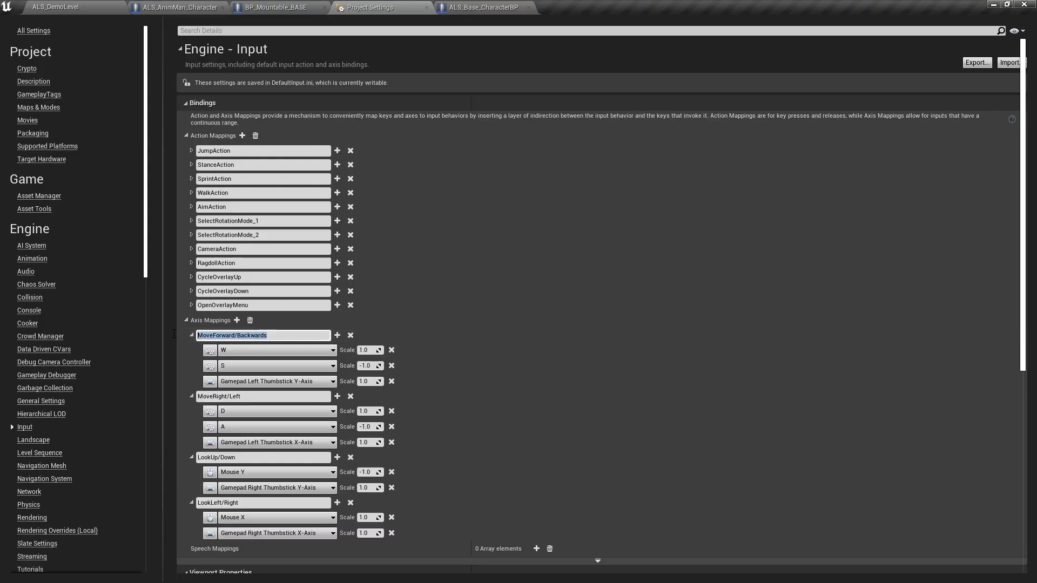
Step: Close the ALS_AnimMan_CharacterBP and ALS_Base_CharacterBP editors and return to BP_Mountable_BASE
{"action": "left_click", "coordinate": [483, 7]}
{"action": "left_click", "coordinate": [278, 7]}
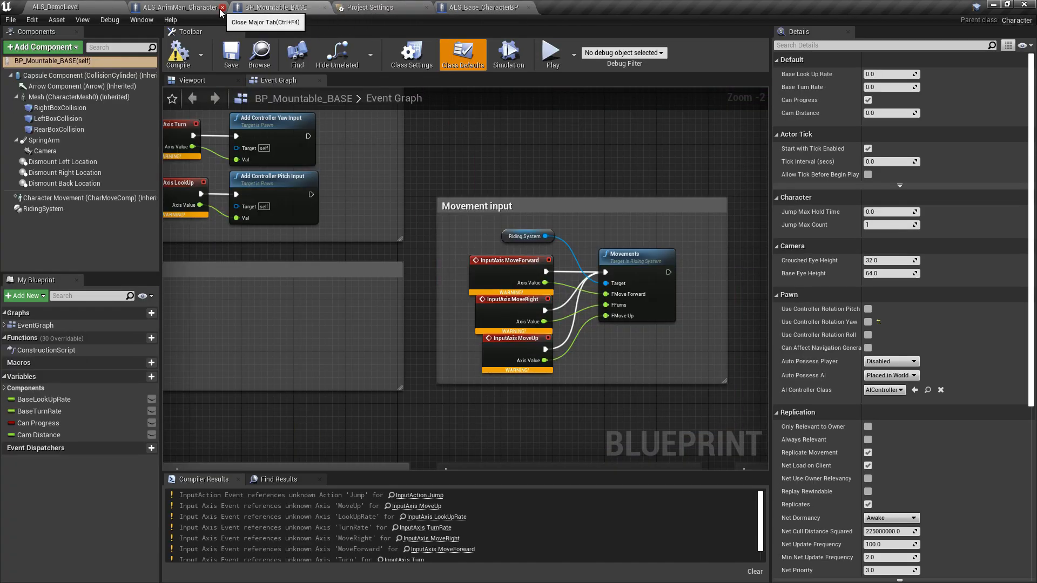
{"action": "left_click", "coordinate": [222, 8]}
{"action": "left_click", "coordinate": [427, 7]}
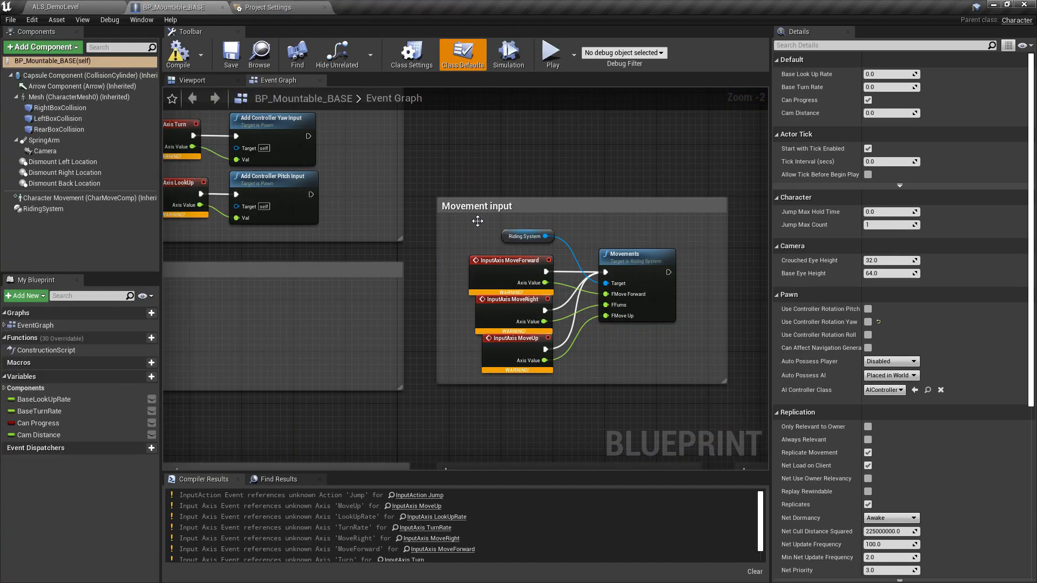
Step: Add an InputAxis MoveForward/Backwards event above the Movement input group in BP_Mountable_BASE's Event Graph
{"action": "right_click_drag", "start_coordinate": [290, 103], "coordinate": [238, 105]}
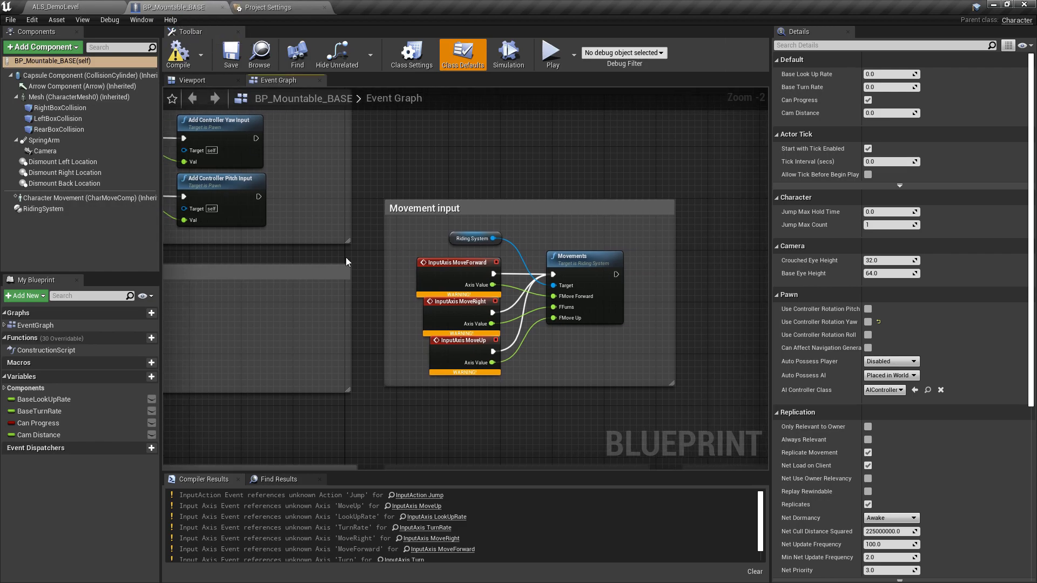
{"action": "scroll", "coordinate": [340, 250], "scroll_direction": "up", "scroll_amount": 2}
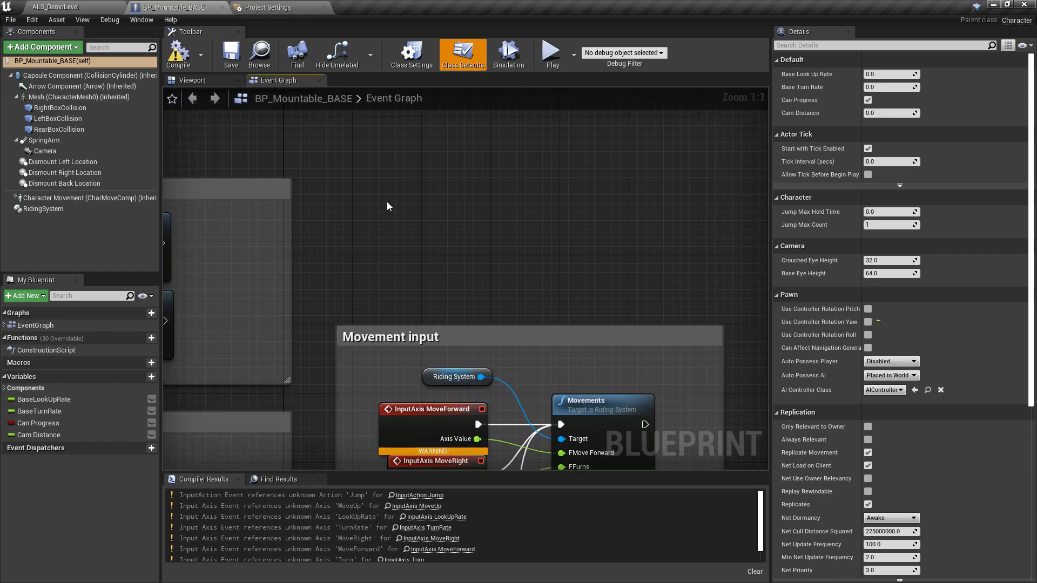
{"action": "right_click", "coordinate": [377, 198]}
{"action": "key", "text": "ctrl+v"}
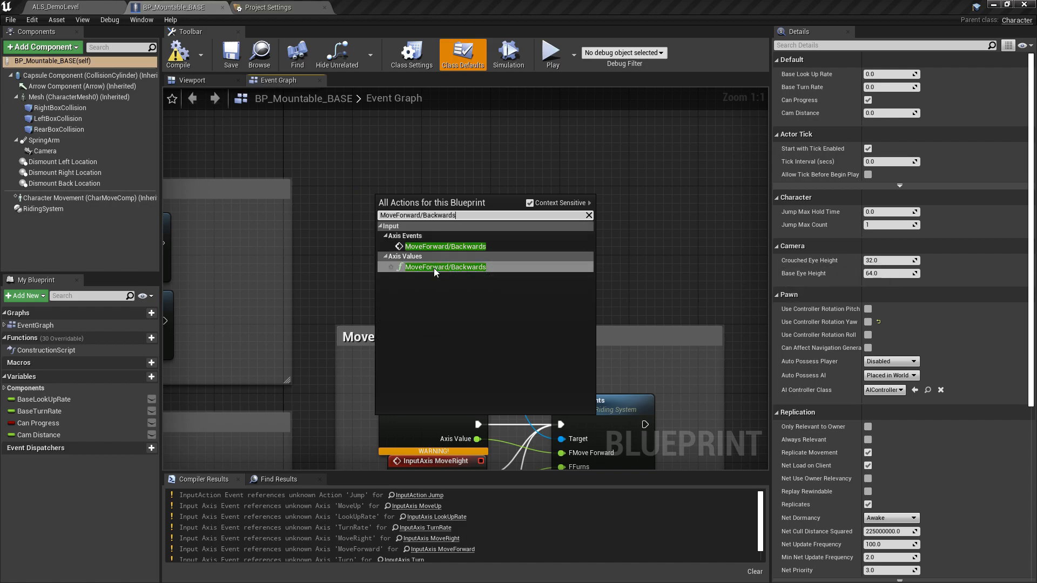
{"action": "left_click", "coordinate": [454, 247]}
{"action": "right_click_drag", "start_coordinate": [458, 251], "coordinate": [429, 175]}
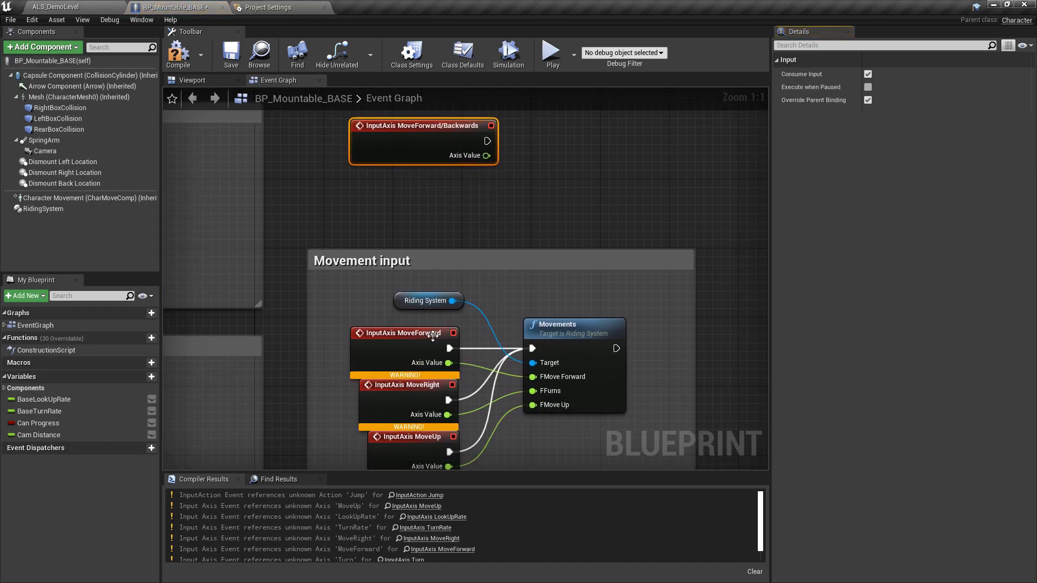
Step: Copy the MoveRight/Left axis mapping name from Project Settings and add its InputAxis event below MoveForward/Backwards in BP_Mountable_BASE
{"action": "left_click", "coordinate": [281, 7]}
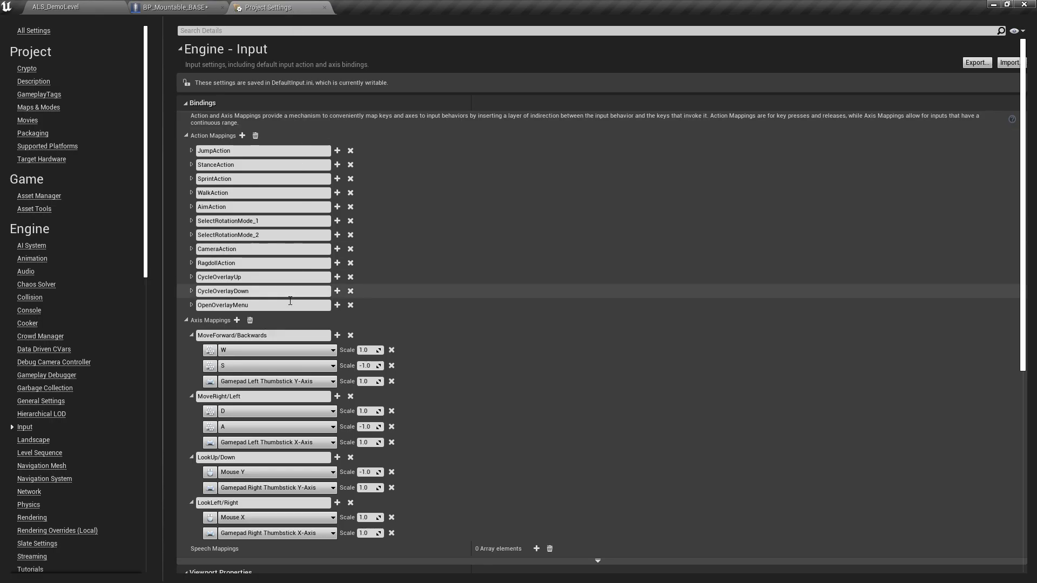
{"action": "key", "text": "ctrl+a"}
{"action": "key", "text": "ctrl+c"}
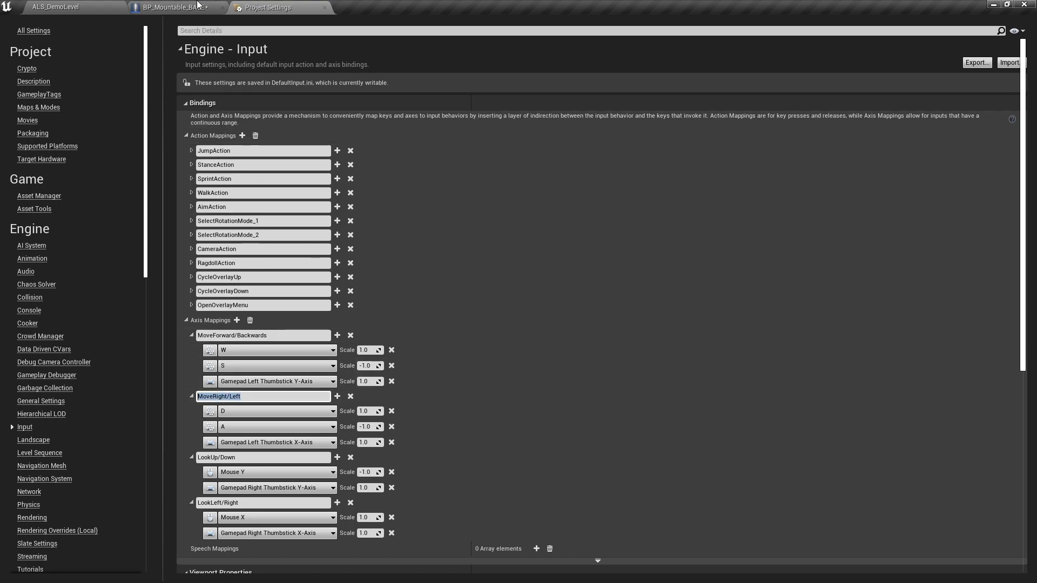
{"action": "left_click", "coordinate": [178, 7]}
{"action": "right_click", "coordinate": [358, 181]}
{"action": "key", "text": "ctrl+v"}
{"action": "left_click", "coordinate": [400, 234]}
{"action": "right_click_drag", "start_coordinate": [400, 236], "coordinate": [366, 269]}
Step: Add an InputAxis LookUp/Down event to BP_Mountable_BASE's Event Graph and place it clear of the Movement input group
{"action": "right_click", "coordinate": [510, 225]}
{"action": "type", "text": "lookup"}
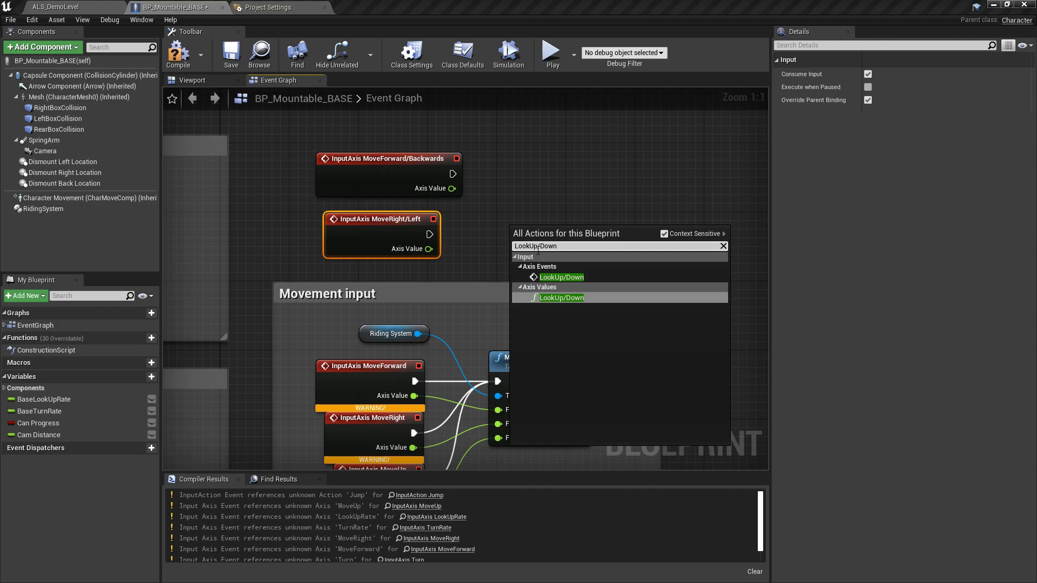
{"action": "left_click", "coordinate": [557, 286]}
{"action": "left_click_drag", "start_coordinate": [556, 238], "coordinate": [776, 163]}
{"action": "right_click_drag", "start_coordinate": [521, 257], "coordinate": [607, 192]}
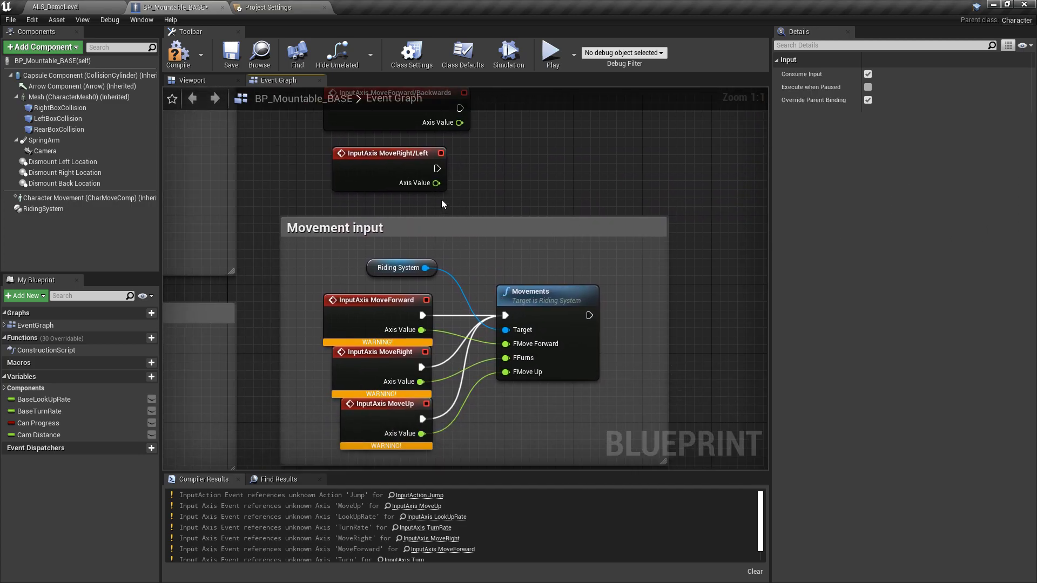
Step: Connect the execution outputs of the MoveForward/Backwards and MoveRight/Left events to the Movements node
{"action": "right_click_drag", "start_coordinate": [442, 203], "coordinate": [422, 253]}
{"action": "left_click_drag", "start_coordinate": [439, 158], "coordinate": [486, 363]}
{"action": "left_click_drag", "start_coordinate": [416, 218], "coordinate": [444, 290]}
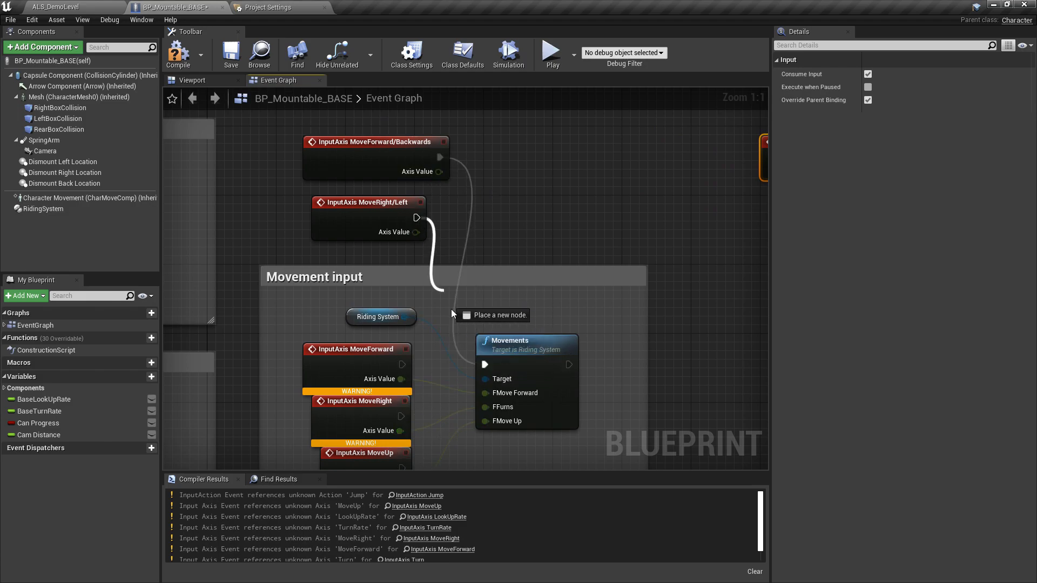
{"action": "left_click_drag", "start_coordinate": [488, 364], "coordinate": [487, 364]}
Step: Move the old MoveUp event aside and delete the old InputAxis MoveForward and MoveRight events
{"action": "right_click_drag", "start_coordinate": [435, 363], "coordinate": [433, 289]}
{"action": "left_click_drag", "start_coordinate": [381, 384], "coordinate": [380, 409]}
{"action": "right_click_drag", "start_coordinate": [421, 377], "coordinate": [430, 403]}
{"action": "left_click_drag", "start_coordinate": [365, 381], "coordinate": [365, 381]}
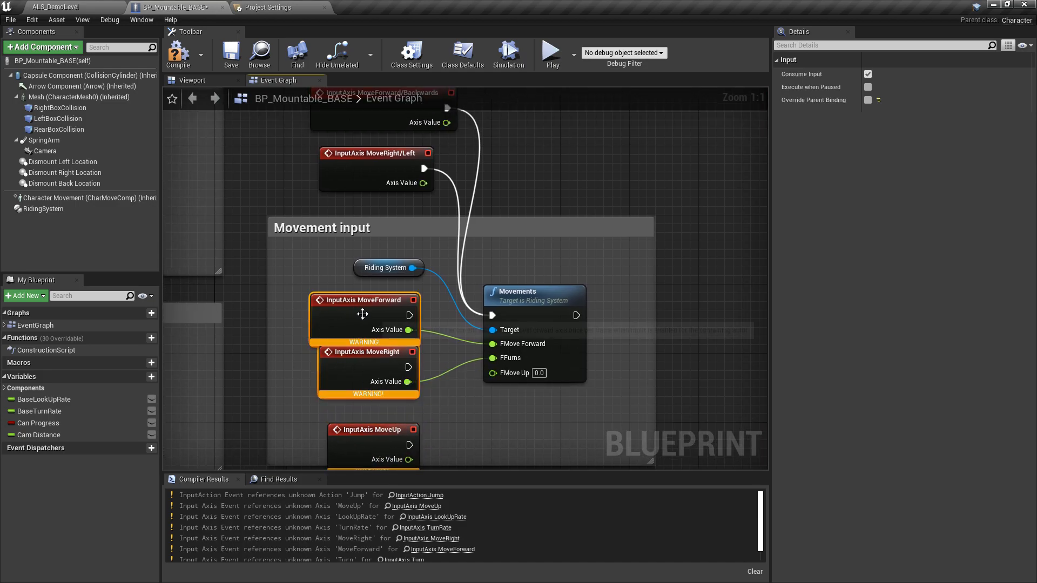
{"action": "key", "text": "Delete"}
Step: Place both new movement events in the Movement input group and wire their axis values to FMove Forward and FFurns
{"action": "left_click_drag", "start_coordinate": [377, 162], "coordinate": [368, 387]}
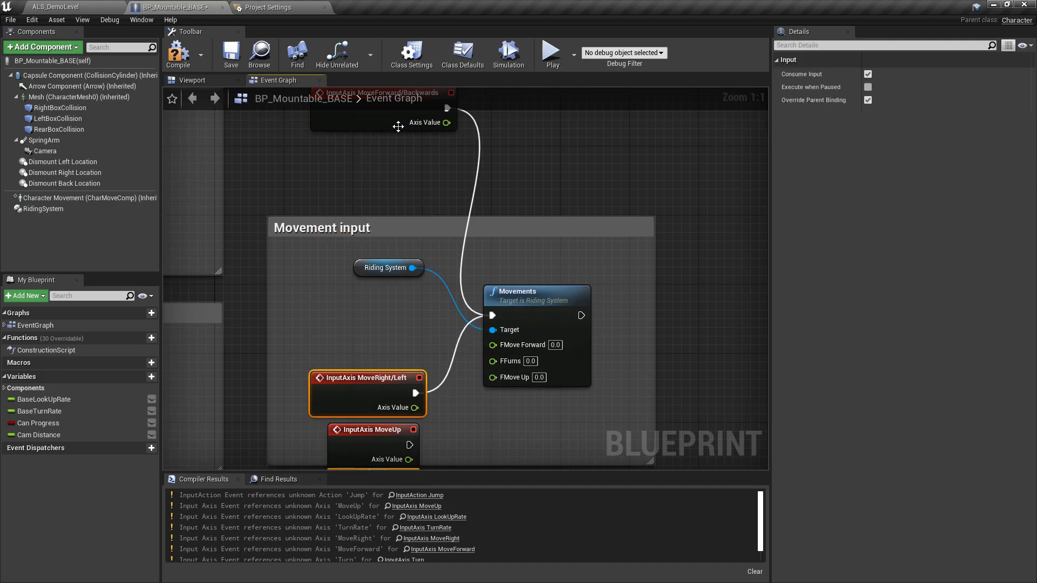
{"action": "left_click_drag", "start_coordinate": [398, 123], "coordinate": [370, 338]}
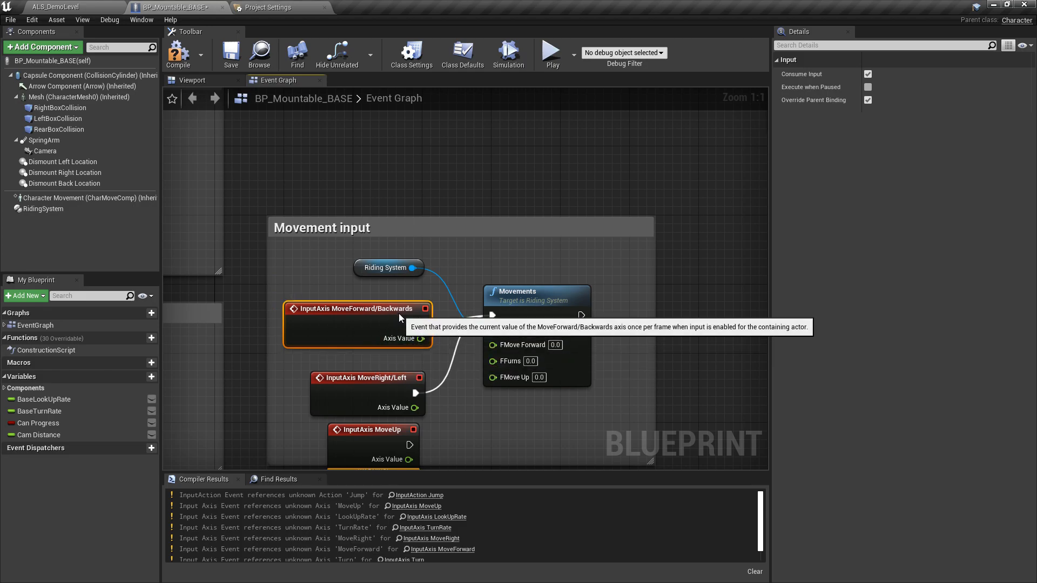
{"action": "left_click_drag", "start_coordinate": [485, 343], "coordinate": [492, 345]}
{"action": "left_click_drag", "start_coordinate": [403, 385], "coordinate": [403, 367]}
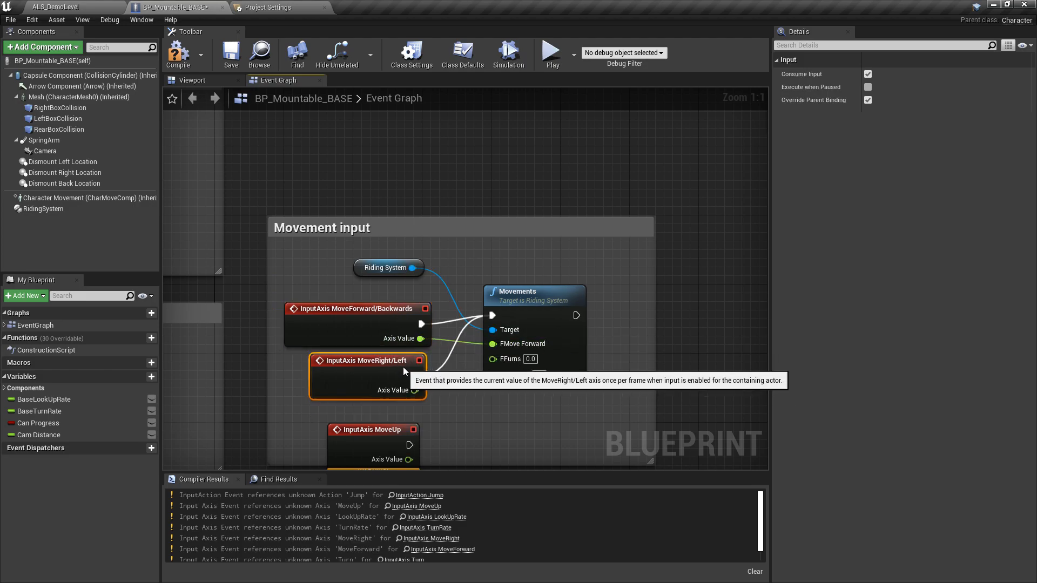
{"action": "right_click_drag", "start_coordinate": [483, 383], "coordinate": [460, 362]}
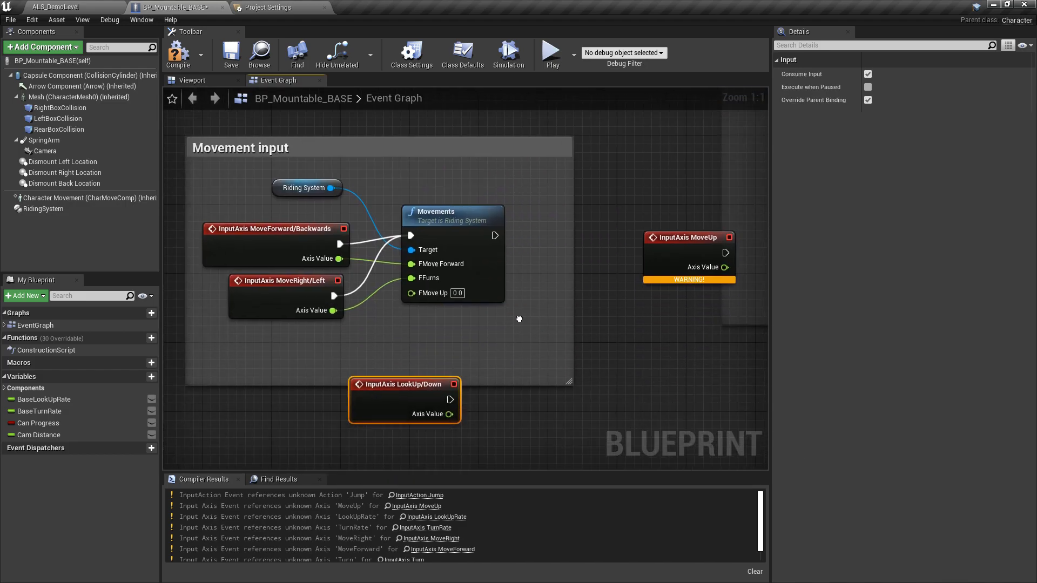
Step: Replace the MoveUp event with LookUp/Down, wiring it to the Movements execution input and FMove Up
{"action": "left_click", "coordinate": [653, 246]}
{"action": "left_click", "coordinate": [400, 389]}
{"action": "left_click_drag", "start_coordinate": [399, 388], "coordinate": [287, 337]}
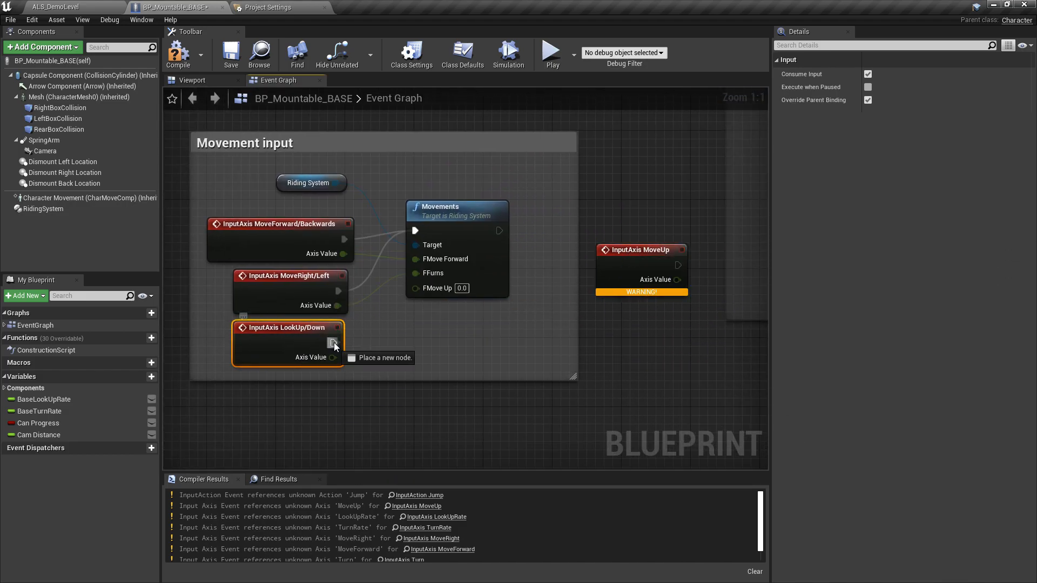
{"action": "left_click_drag", "start_coordinate": [416, 227], "coordinate": [418, 224]}
{"action": "left_click_drag", "start_coordinate": [416, 288], "coordinate": [417, 290]}
{"action": "left_click_drag", "start_coordinate": [332, 360], "coordinate": [332, 358]}
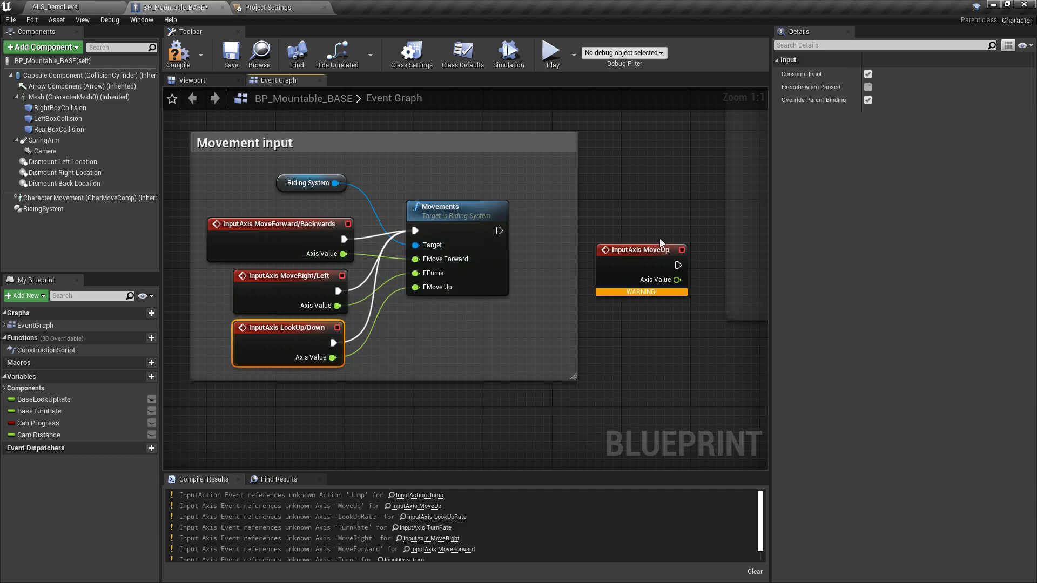
{"action": "key", "text": "Delete"}
Step: Shift the three InputAxis events slightly within the Movement input group and compile the blueprint
{"action": "left_click_drag", "start_coordinate": [202, 212], "coordinate": [277, 335]}
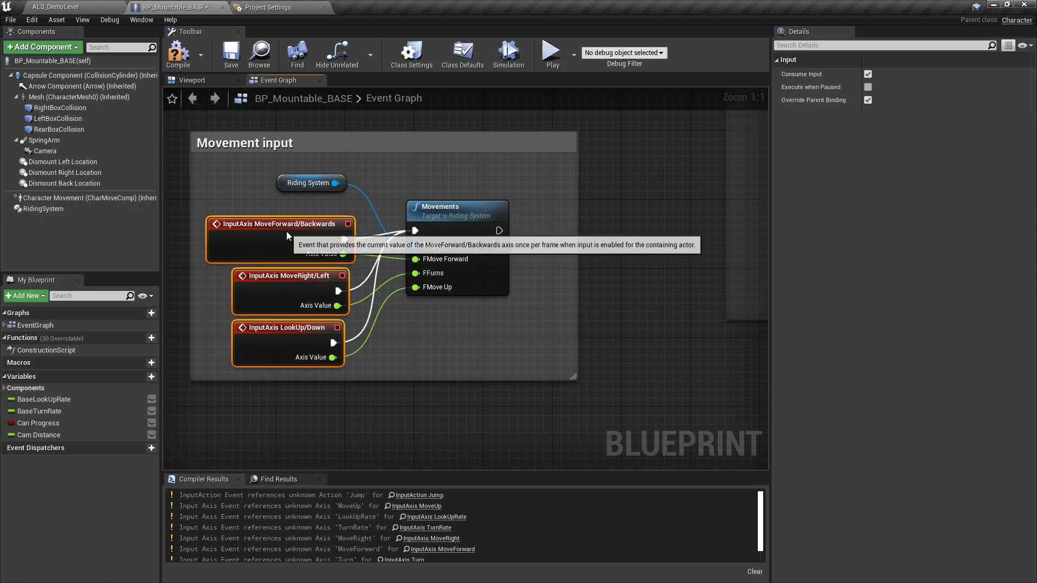
{"action": "left_click_drag", "start_coordinate": [283, 228], "coordinate": [283, 219]}
{"action": "left_click", "coordinate": [174, 54]}
{"action": "left_click", "coordinate": [222, 51]}
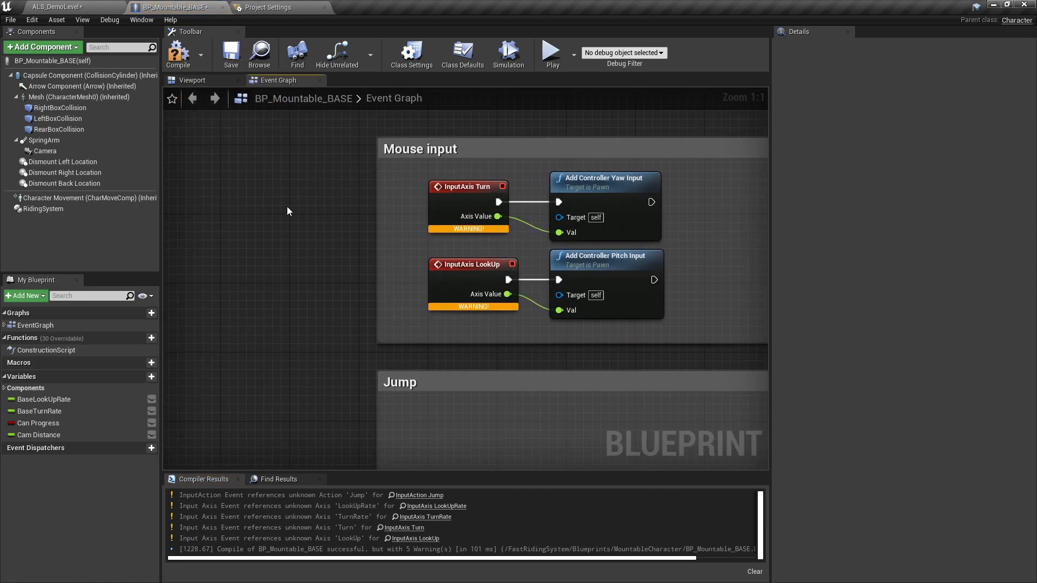
Step: Replace the LookUp event in the Mouse input group with InputAxis LookUp/Down, wired to Add Controller Pitch Input
{"action": "key", "text": "ctrl+v"}
{"action": "left_click_drag", "start_coordinate": [346, 297], "coordinate": [452, 293]}
{"action": "left_click_drag", "start_coordinate": [352, 311], "coordinate": [504, 275]}
{"action": "left_click", "coordinate": [463, 281]}
{"action": "key", "text": "Delete"}
Step: Copy the LookLeft/Right axis mapping name from Project Settings and add its InputAxis event beside the Mouse input group
{"action": "left_click", "coordinate": [272, 8]}
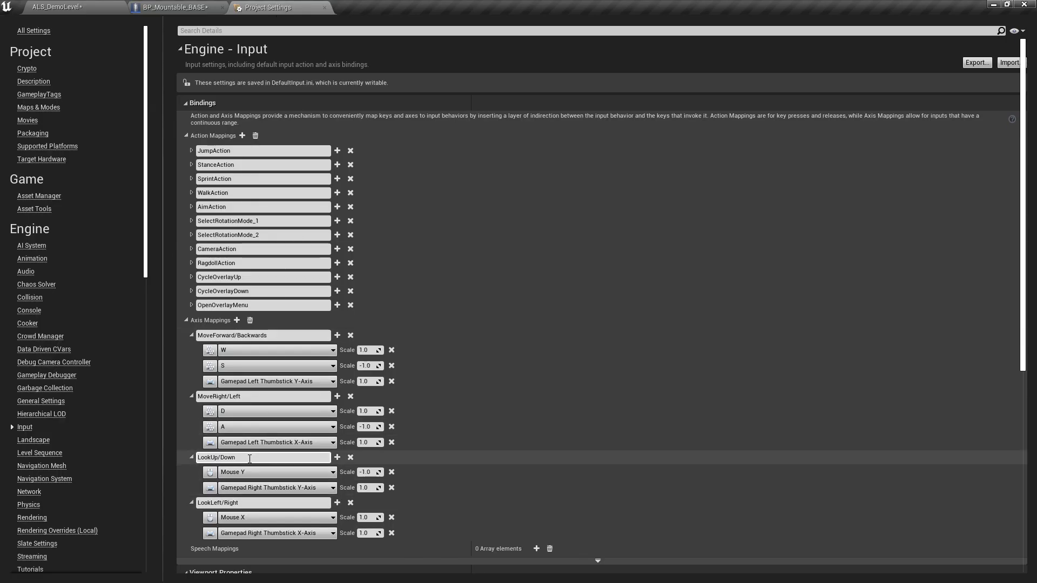
{"action": "left_click", "coordinate": [231, 503]}
{"action": "key", "text": "ctrl+c"}
{"action": "left_click", "coordinate": [178, 8]}
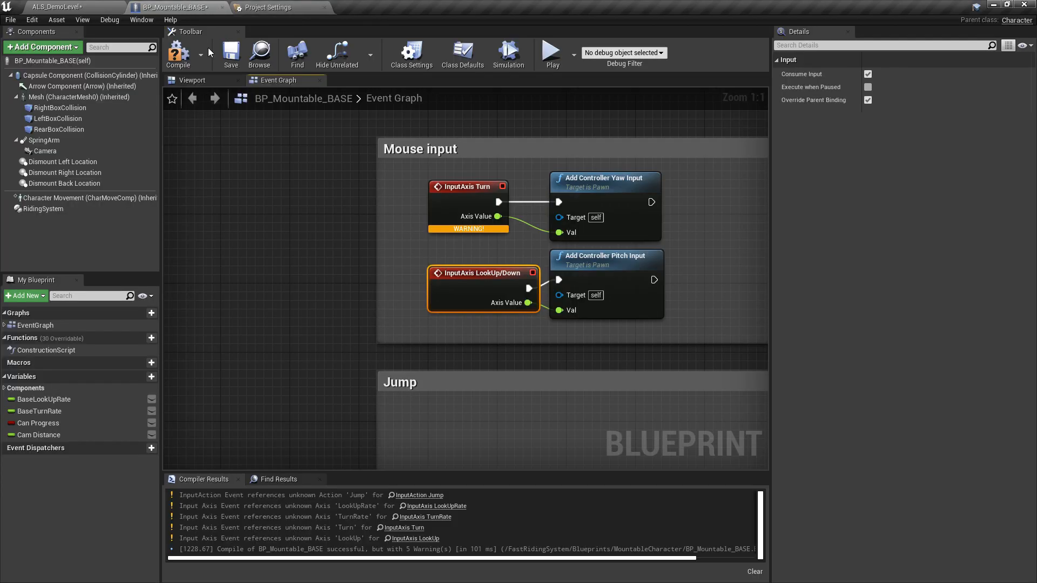
{"action": "right_click", "coordinate": [266, 182]}
{"action": "key", "text": "ctrl+v"}
{"action": "left_click", "coordinate": [325, 232]}
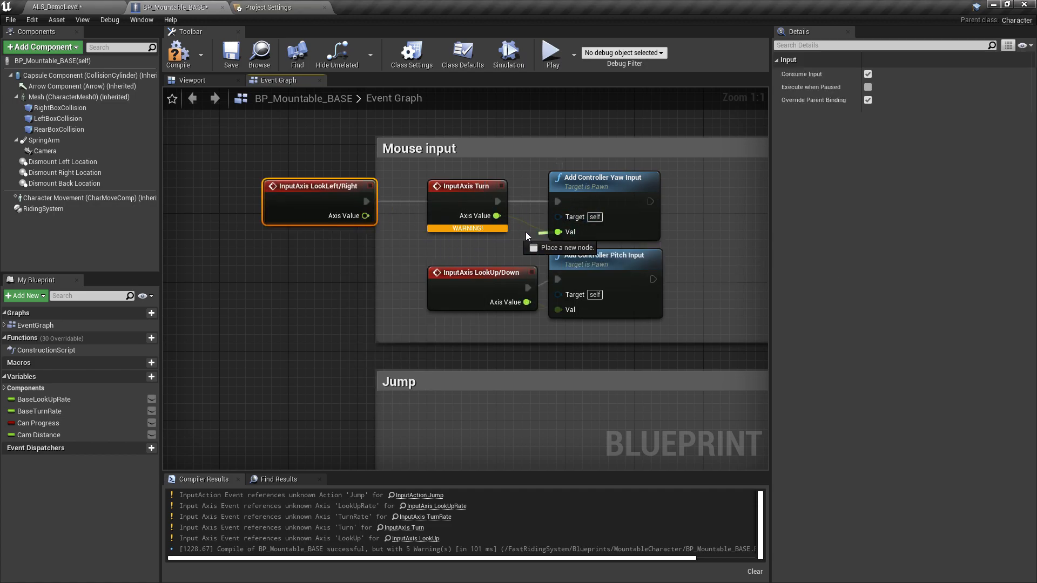
Step: Connect LookLeft/Right's axis value to Add Controller Yaw Input and delete the old InputAxis Turn event
{"action": "left_click_drag", "start_coordinate": [361, 216], "coordinate": [468, 199]}
{"action": "left_click", "coordinate": [467, 186]}
{"action": "key", "text": "Delete"}
Step: Compile the blueprint and delete the node group containing the TurnRate and LookUpRate inputs
{"action": "right_click_drag", "start_coordinate": [468, 197], "coordinate": [354, 346]}
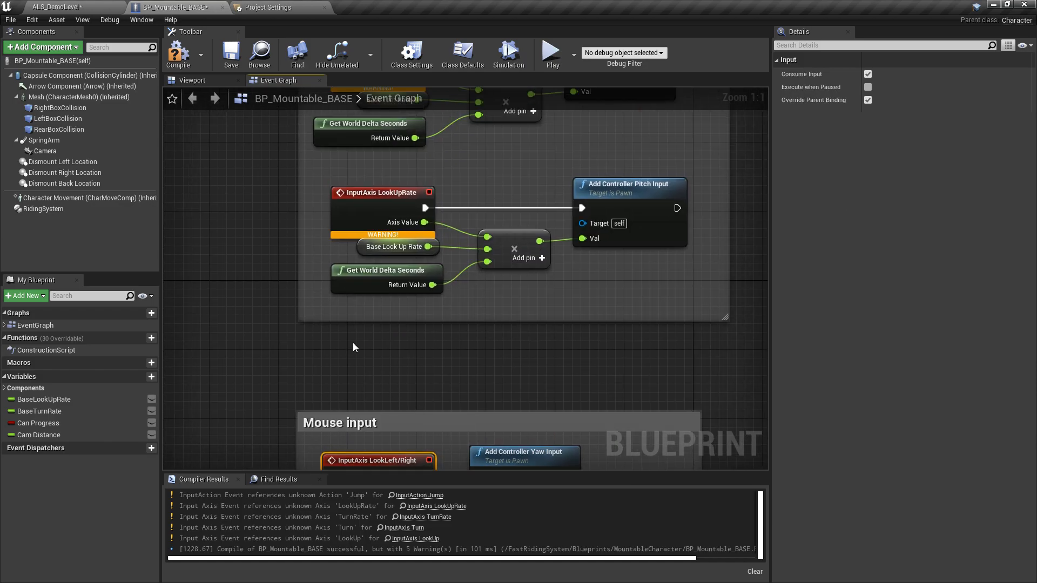
{"action": "left_click", "coordinate": [174, 71]}
{"action": "scroll", "coordinate": [264, 385], "scroll_direction": "down", "scroll_amount": 5}
{"action": "left_click_drag", "start_coordinate": [234, 174], "coordinate": [600, 368]}
{"action": "key", "text": "Delete"}
Step: Copy the JumpAction mapping name from Project Settings and add an InputAction JumpAction event inside the Jump group
{"action": "right_click_drag", "start_coordinate": [629, 384], "coordinate": [575, 106]}
{"action": "right_click_drag", "start_coordinate": [554, 412], "coordinate": [460, 293]}
{"action": "scroll", "coordinate": [459, 292], "scroll_direction": "up", "scroll_amount": 2}
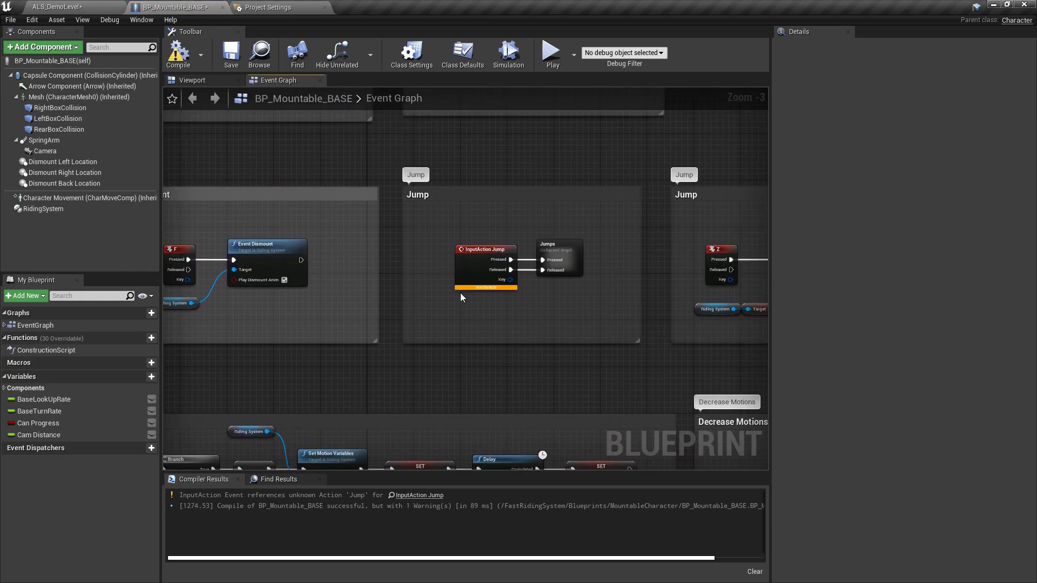
{"action": "left_click", "coordinate": [260, 6]}
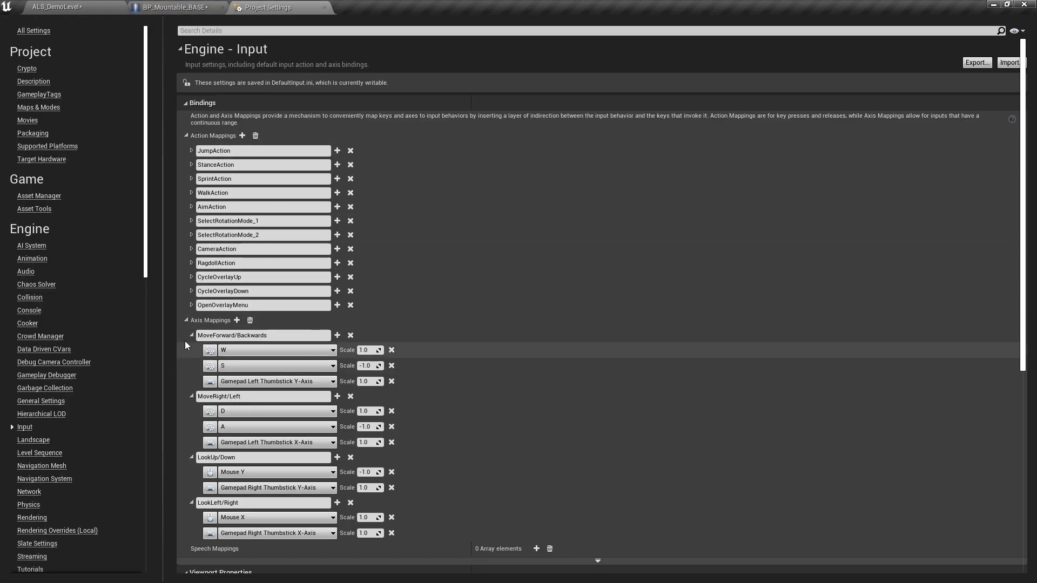
{"action": "left_click", "coordinate": [199, 154]}
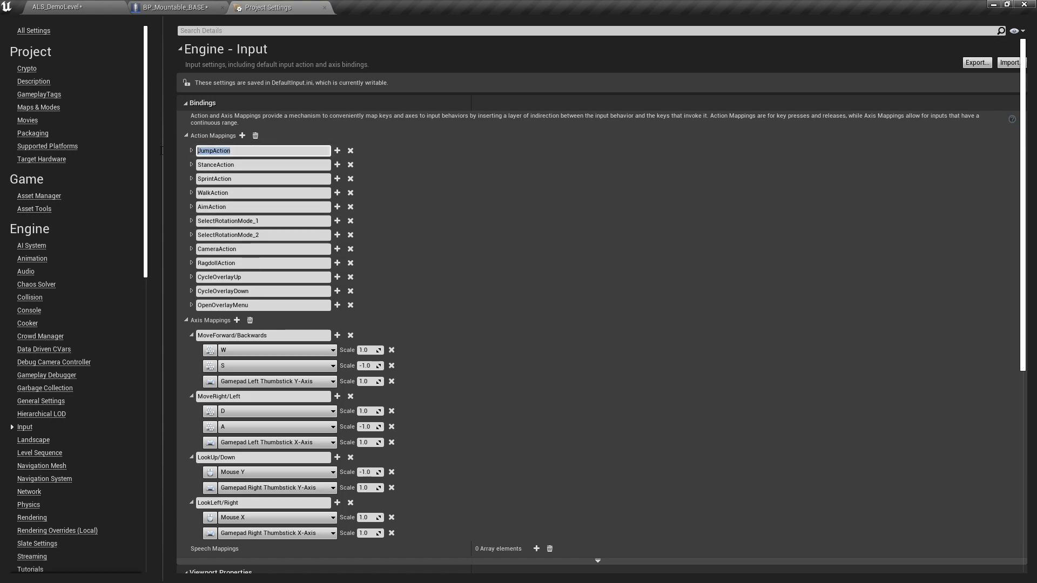
{"action": "left_click", "coordinate": [191, 151]}
{"action": "left_click", "coordinate": [175, 7]}
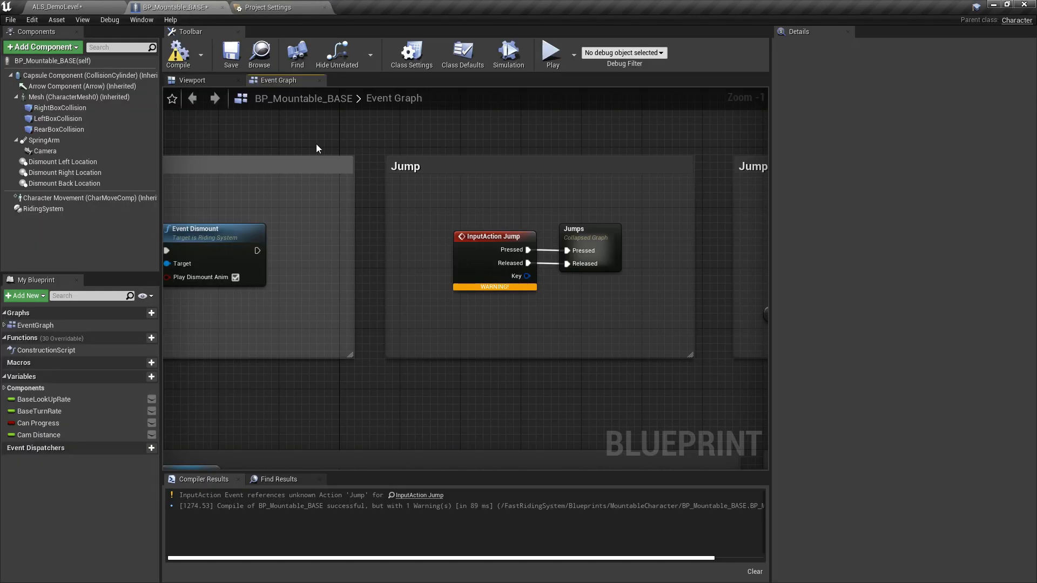
{"action": "right_click", "coordinate": [418, 184]}
{"action": "type", "text": "JumpAction"}
{"action": "key", "text": "Return"}
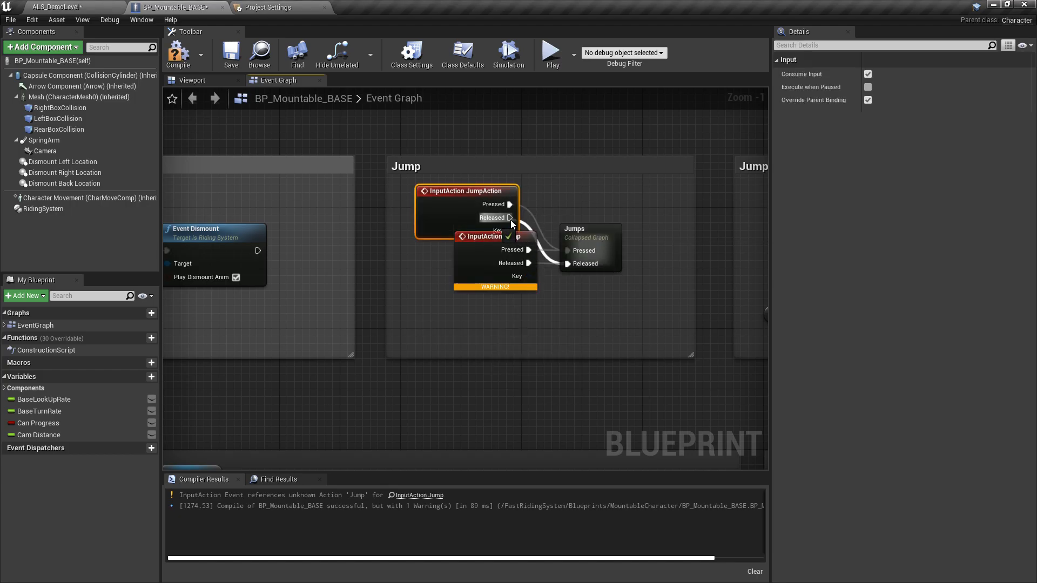
Step: Wire JumpAction's outputs to the Jumps graph in place of the old Jump event, and compile the blueprint
{"action": "left_click_drag", "start_coordinate": [511, 220], "coordinate": [510, 219]}
{"action": "left_click_drag", "start_coordinate": [480, 251], "coordinate": [457, 296]}
{"action": "key", "text": "Delete"}
{"action": "left_click_drag", "start_coordinate": [473, 210], "coordinate": [481, 241]}
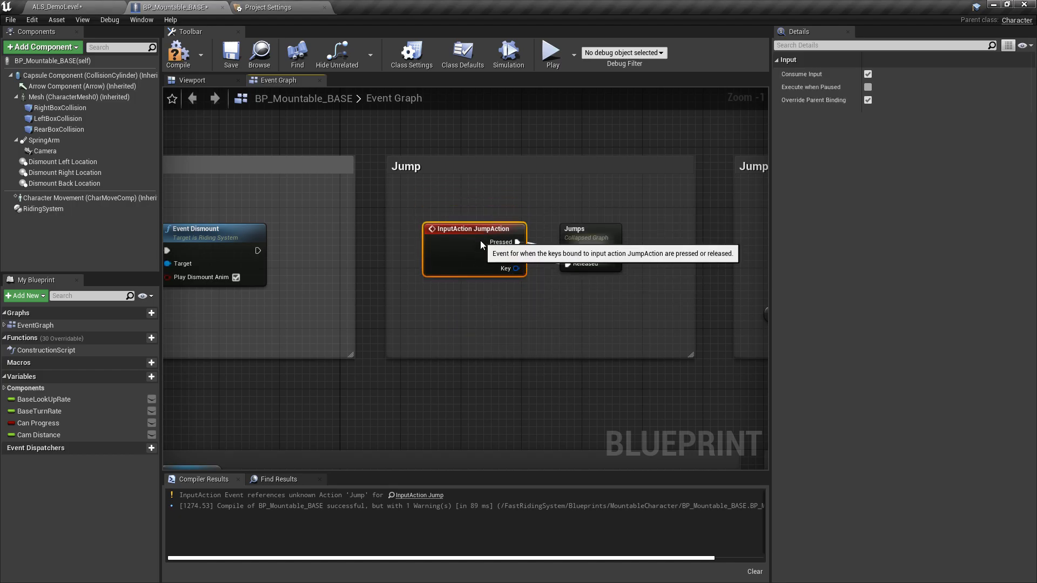
{"action": "scroll", "coordinate": [533, 248], "scroll_direction": "down", "scroll_amount": 3}
{"action": "right_click_drag", "start_coordinate": [523, 280], "coordinate": [342, 551]}
{"action": "right_click_drag", "start_coordinate": [236, 322], "coordinate": [349, 315]}
{"action": "left_click", "coordinate": [184, 54]}
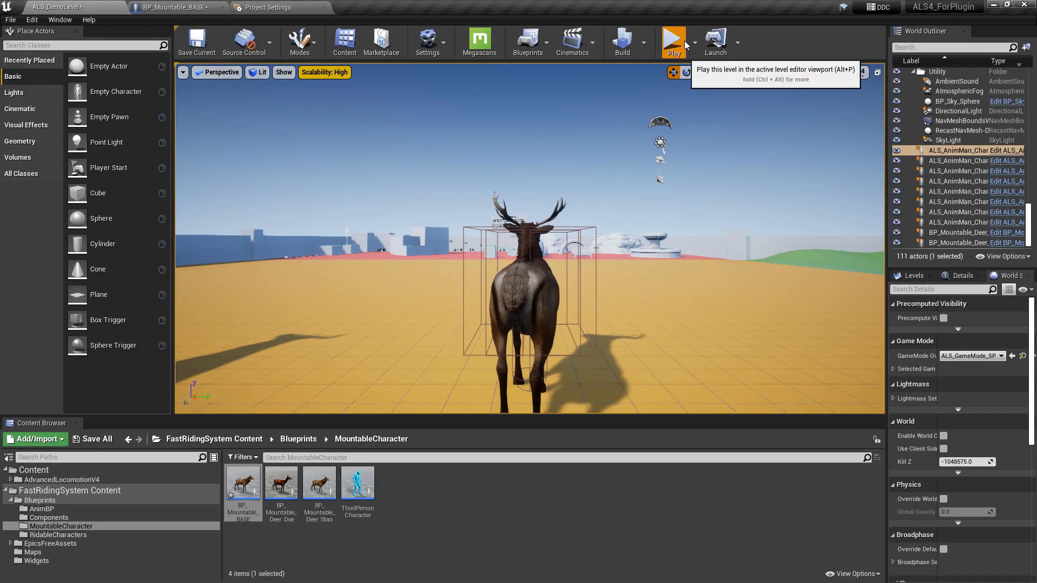
Step: Playtest ALS_DemoLevel by mounting and riding a stag, dismounting, and checking the character's movement and jumping
{"action": "left_click", "coordinate": [684, 45]}
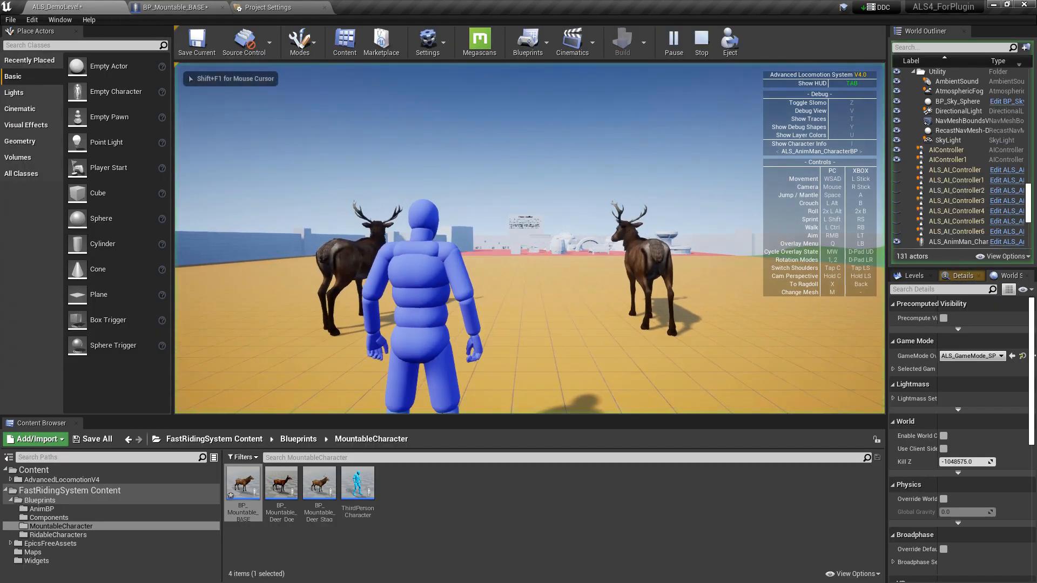
{"action": "key", "text": "w"}
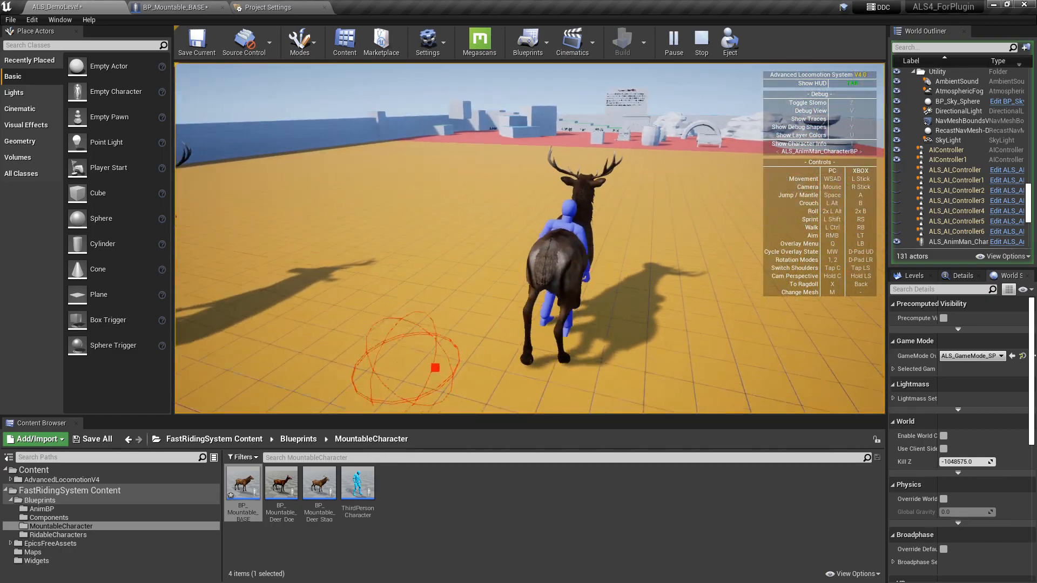
{"action": "key", "text": "w"}
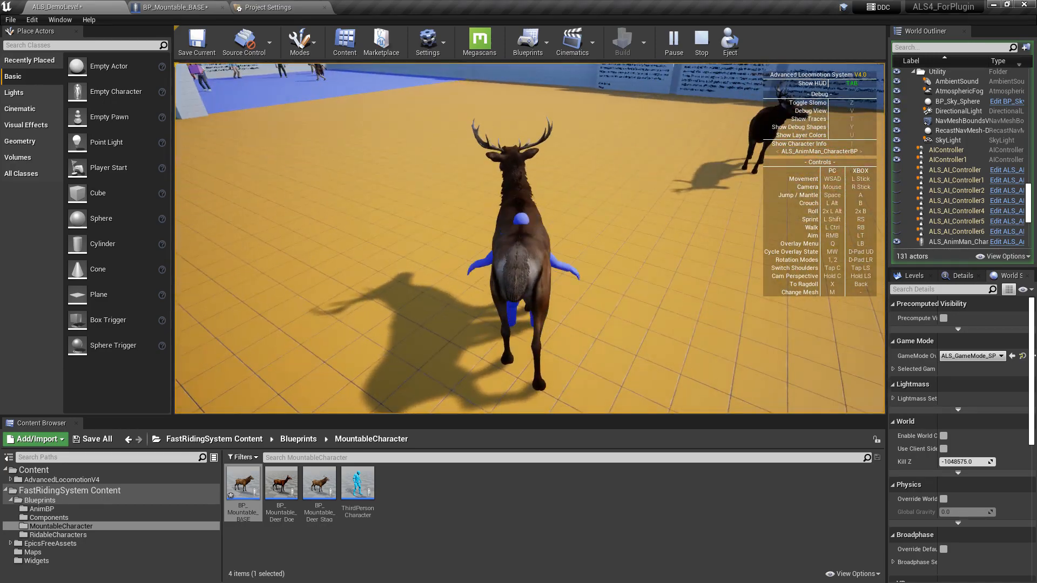
{"action": "key", "text": "e"}
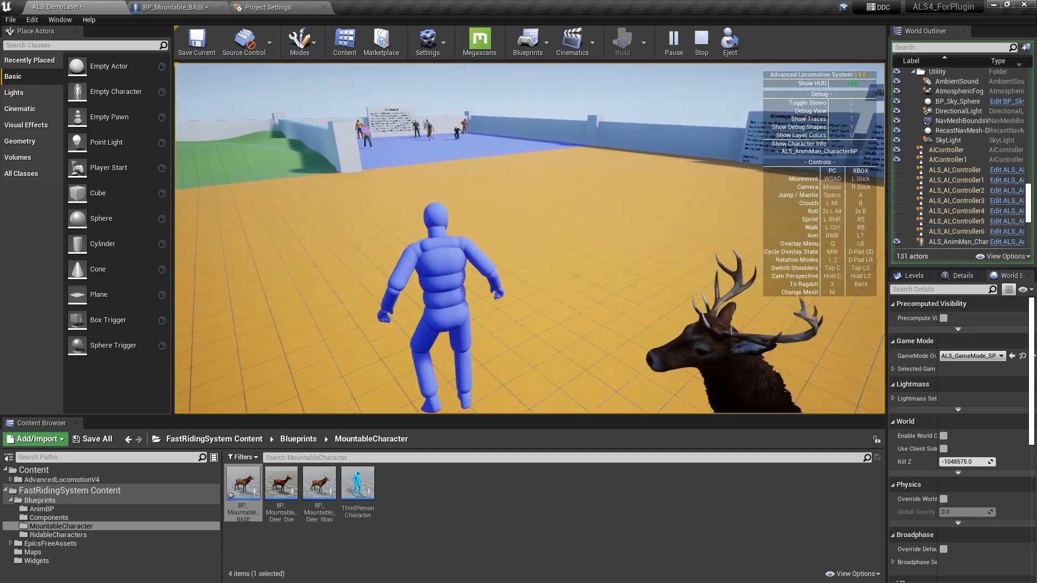
{"action": "key", "text": "space"}
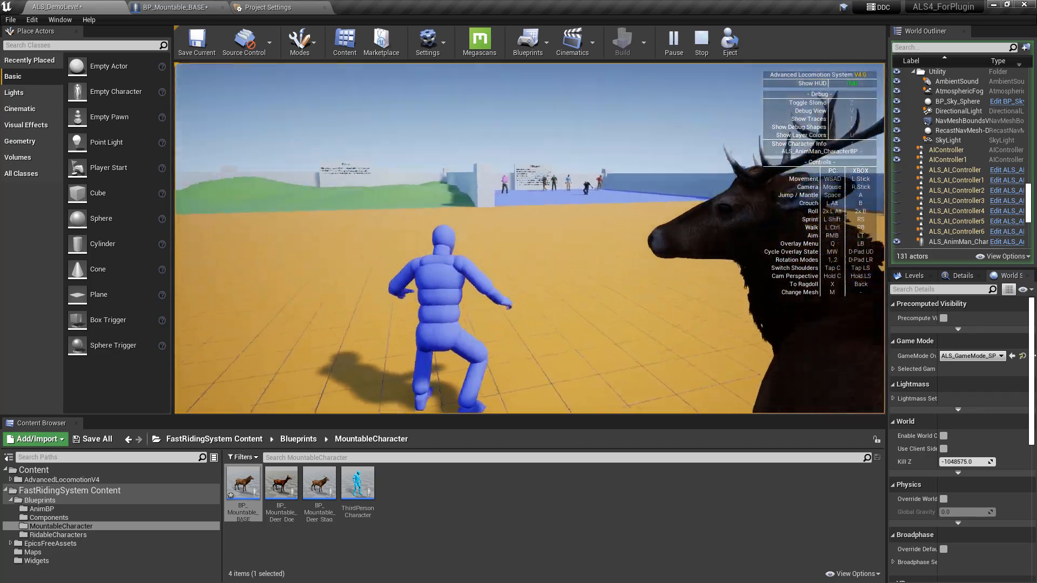
{"action": "key", "text": "w"}
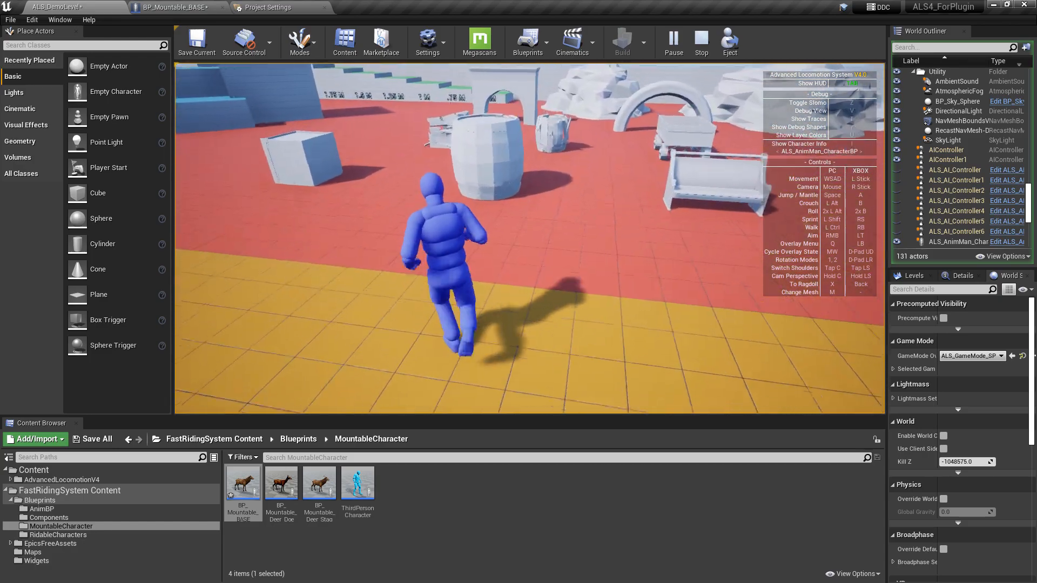
{"action": "key", "text": "space"}
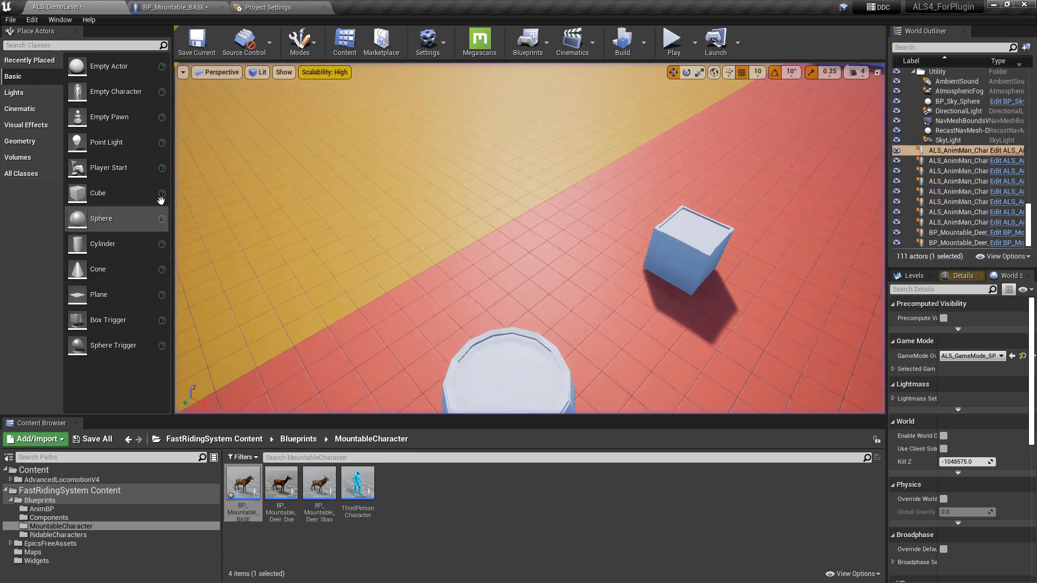
Step: Open the ALS_Player_Controller blueprint from the CharacterLogic folder and locate the On Possess node in its Event Graph
{"action": "left_click", "coordinate": [284, 5]}
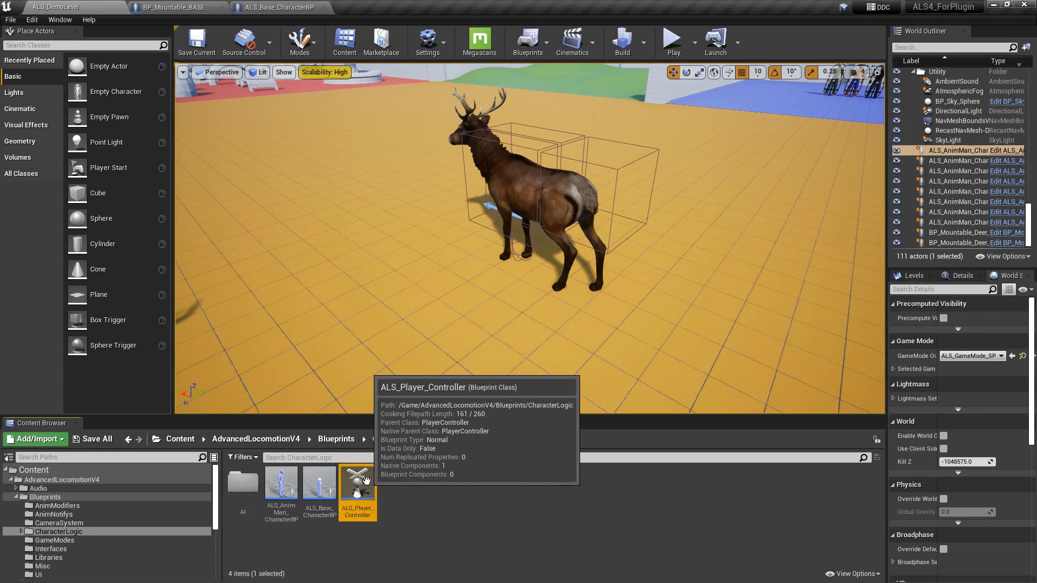
{"action": "double_click", "coordinate": [355, 480]}
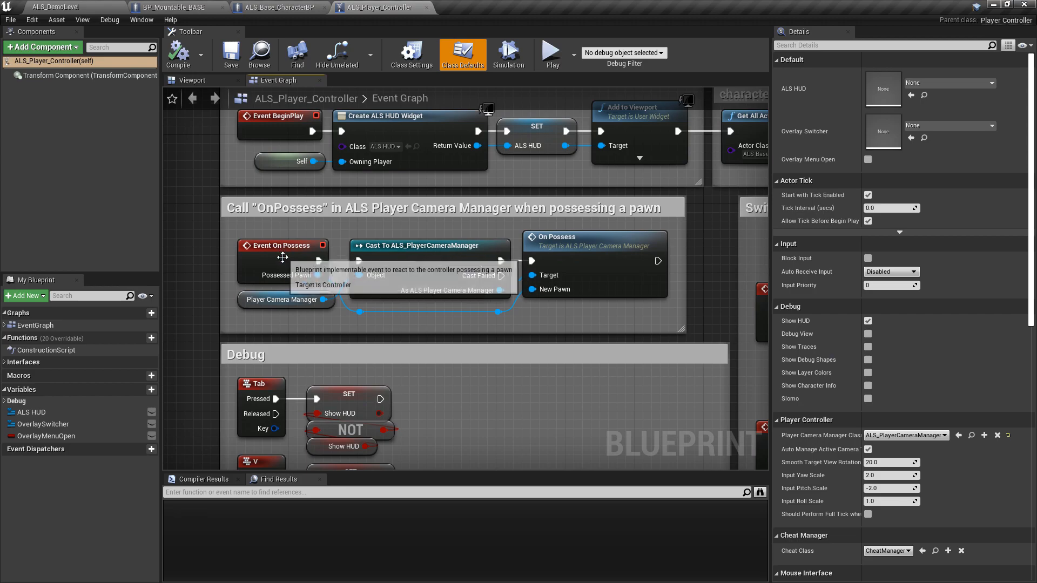
{"action": "right_click_drag", "start_coordinate": [558, 313], "coordinate": [474, 309]}
{"action": "left_click", "coordinate": [315, 7]}
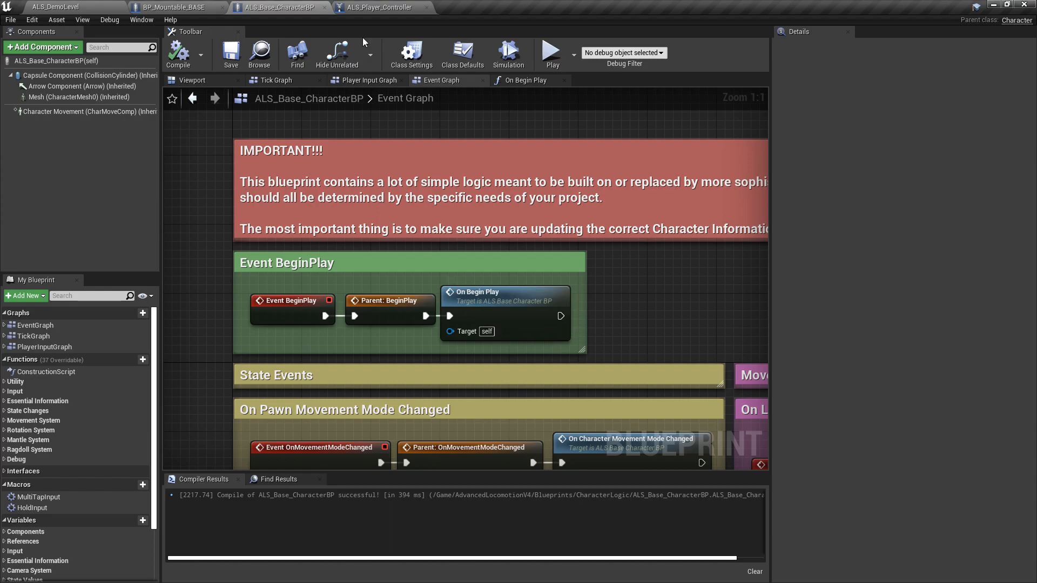
{"action": "left_click", "coordinate": [379, 7]}
{"action": "right_click_drag", "start_coordinate": [391, 316], "coordinate": [444, 442]}
{"action": "right_click_drag", "start_coordinate": [444, 442], "coordinate": [334, 390]}
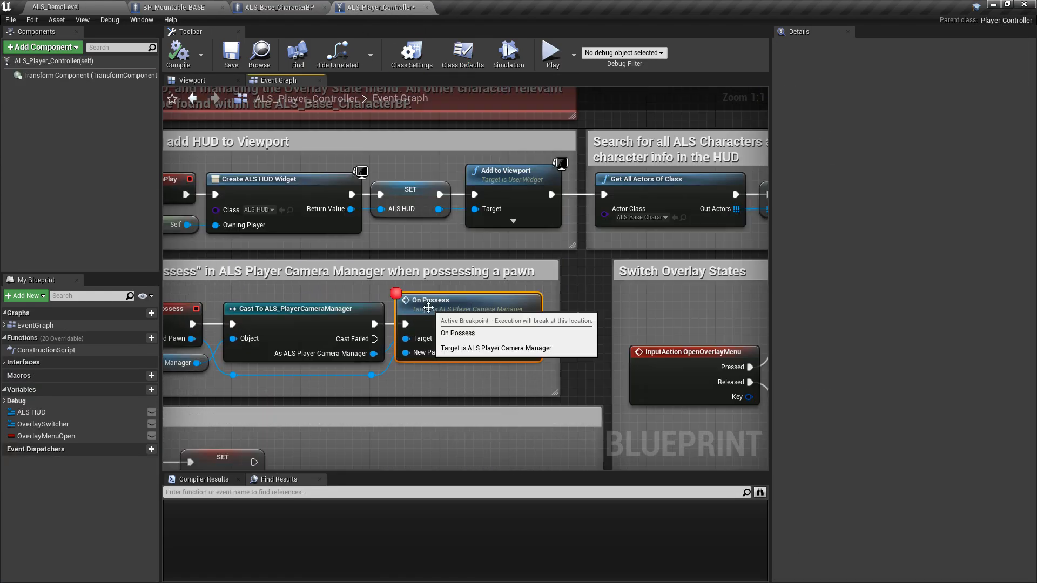
Step: Clear the breakpoint on the On Possess node and add a Delay node connected after it
{"action": "key", "text": "F9"}
{"action": "right_click_drag", "start_coordinate": [467, 390], "coordinate": [429, 312]}
{"action": "left_click_drag", "start_coordinate": [489, 247], "coordinate": [529, 245]}
{"action": "type", "text": "delay"}
{"action": "key", "text": "Return"}
{"action": "left_click_drag", "start_coordinate": [589, 259], "coordinate": [563, 233]}
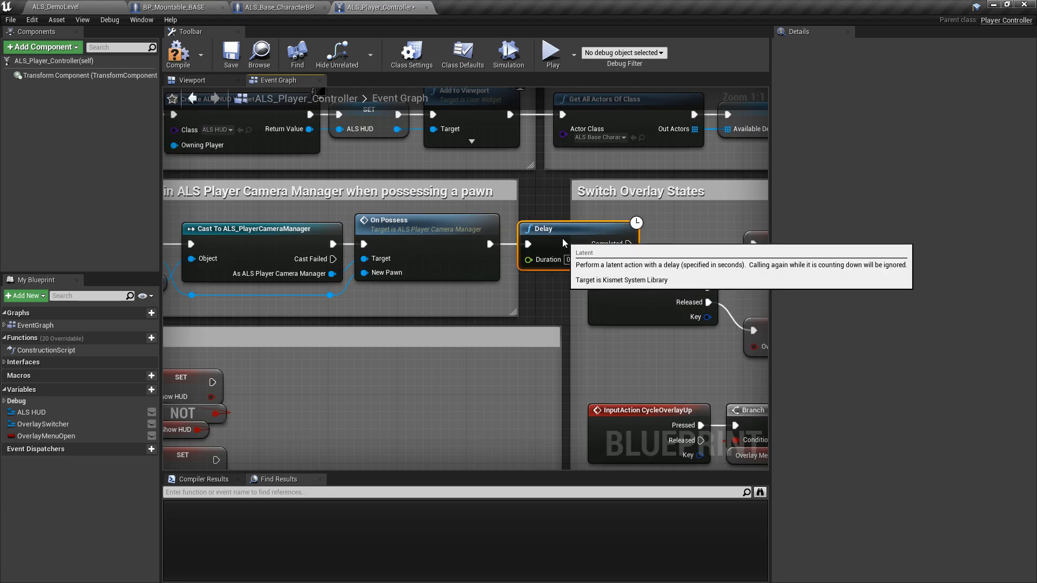
Step: Add a Cast To ALS_Base_CharacterBP node fed by the possessed pawn, and connect it after the Delay node's Completed output
{"action": "right_click_drag", "start_coordinate": [429, 294], "coordinate": [504, 253]}
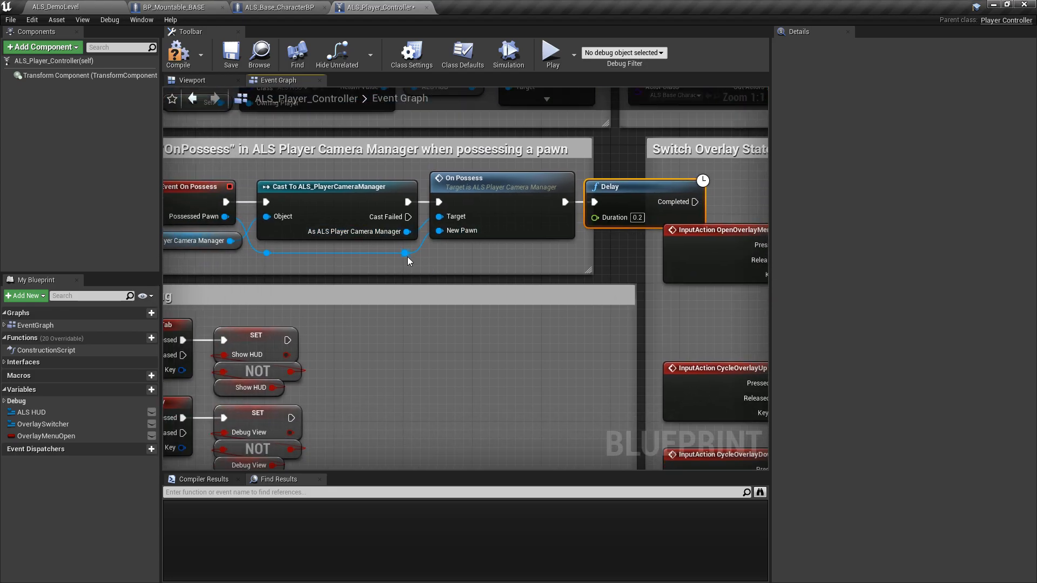
{"action": "left_click_drag", "start_coordinate": [406, 253], "coordinate": [419, 296]}
{"action": "type", "text": "cas"}
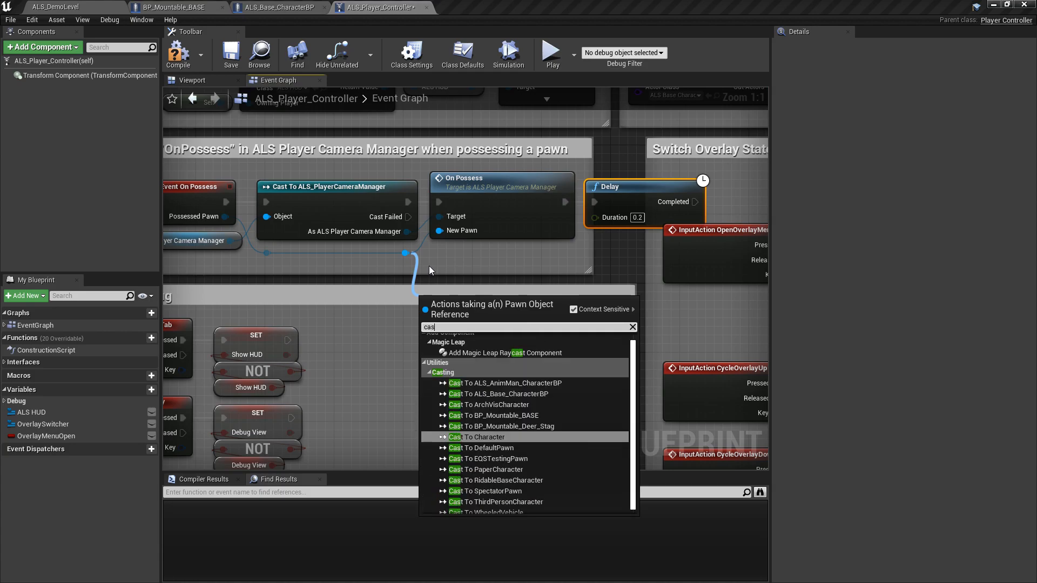
{"action": "type", "text": "t to als"}
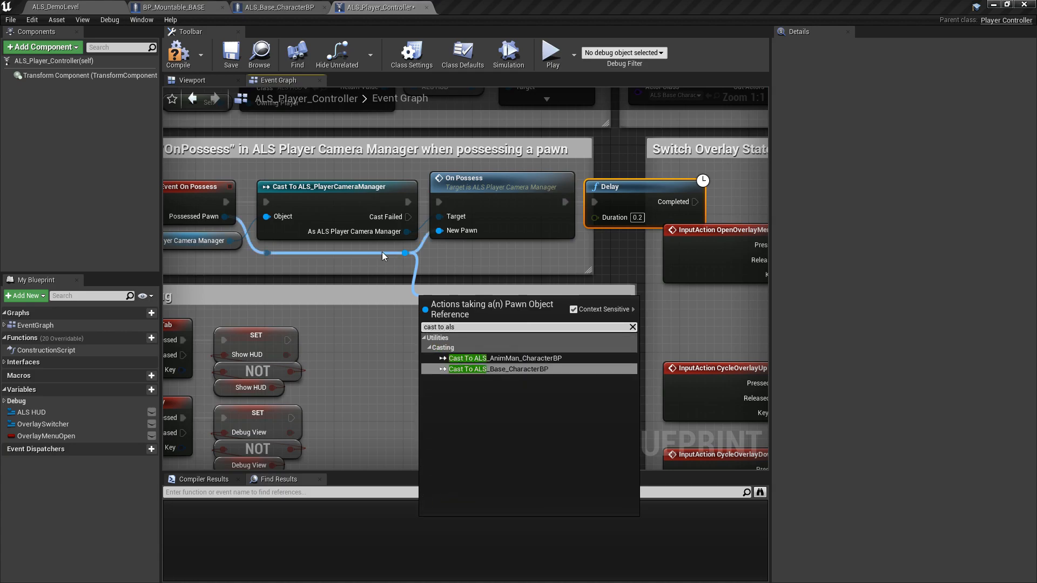
{"action": "left_click", "coordinate": [484, 369]}
{"action": "left_click_drag", "start_coordinate": [546, 346], "coordinate": [463, 321]}
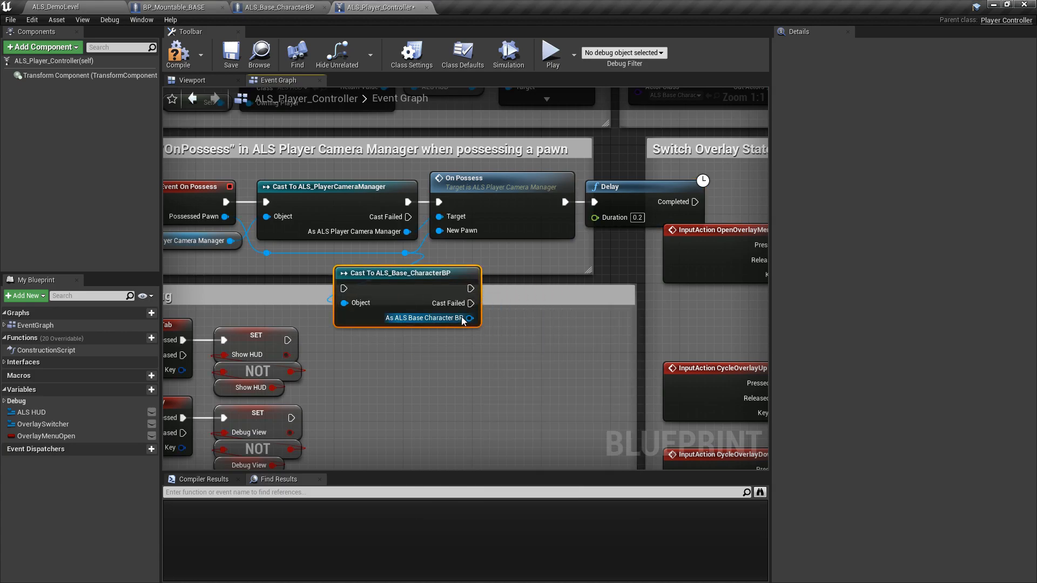
{"action": "scroll", "coordinate": [433, 283], "scroll_direction": "down", "scroll_amount": 2}
{"action": "left_click_drag", "start_coordinate": [323, 206], "coordinate": [128, 224]}
{"action": "left_click_drag", "start_coordinate": [482, 247], "coordinate": [614, 258]}
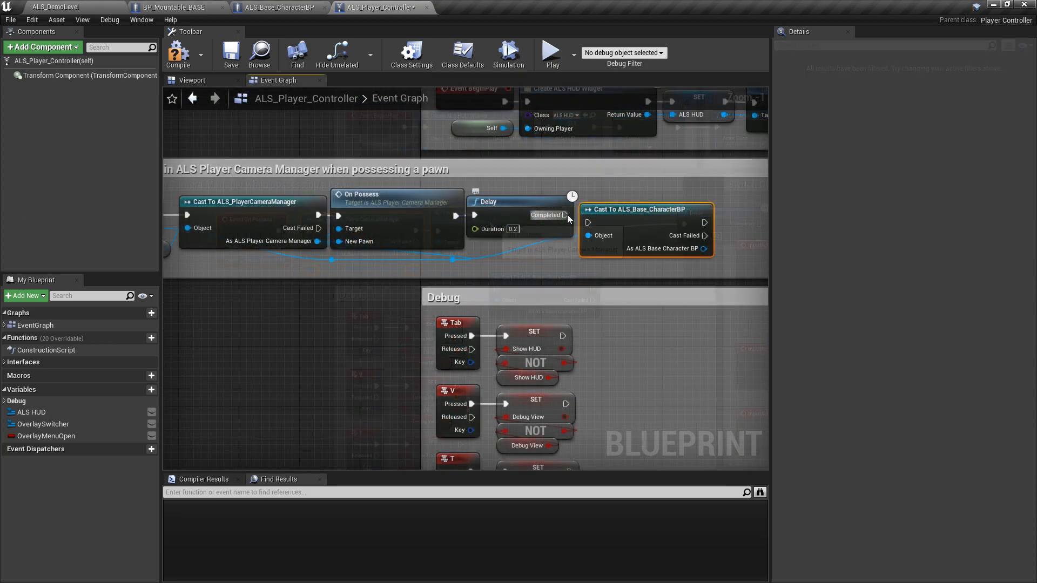
{"action": "left_click_drag", "start_coordinate": [567, 216], "coordinate": [591, 223]}
Step: Call On Begin Play on the cast ALS Base Character BP, align the node, and widen the surrounding comment box to enclose it
{"action": "scroll", "coordinate": [555, 272], "scroll_direction": "up", "scroll_amount": 1}
{"action": "right_click_drag", "start_coordinate": [547, 271], "coordinate": [414, 315]}
{"action": "left_click_drag", "start_coordinate": [508, 241], "coordinate": [515, 233]}
{"action": "right_click_drag", "start_coordinate": [520, 306], "coordinate": [527, 273]}
{"action": "left_click_drag", "start_coordinate": [541, 271], "coordinate": [565, 276]}
{"action": "type", "text": "on beg"}
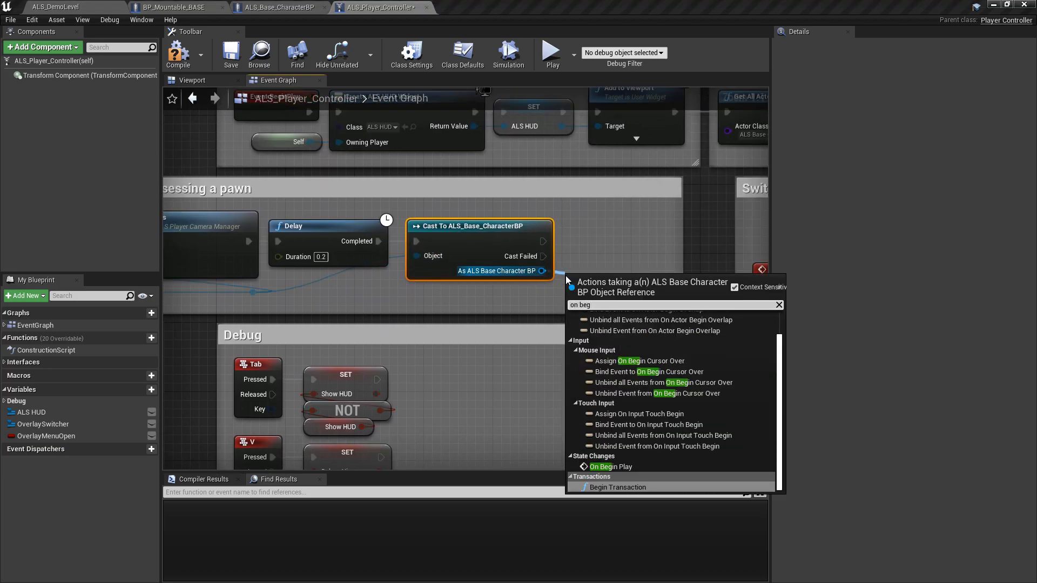
{"action": "key", "text": "Up"}
{"action": "key", "text": "Return"}
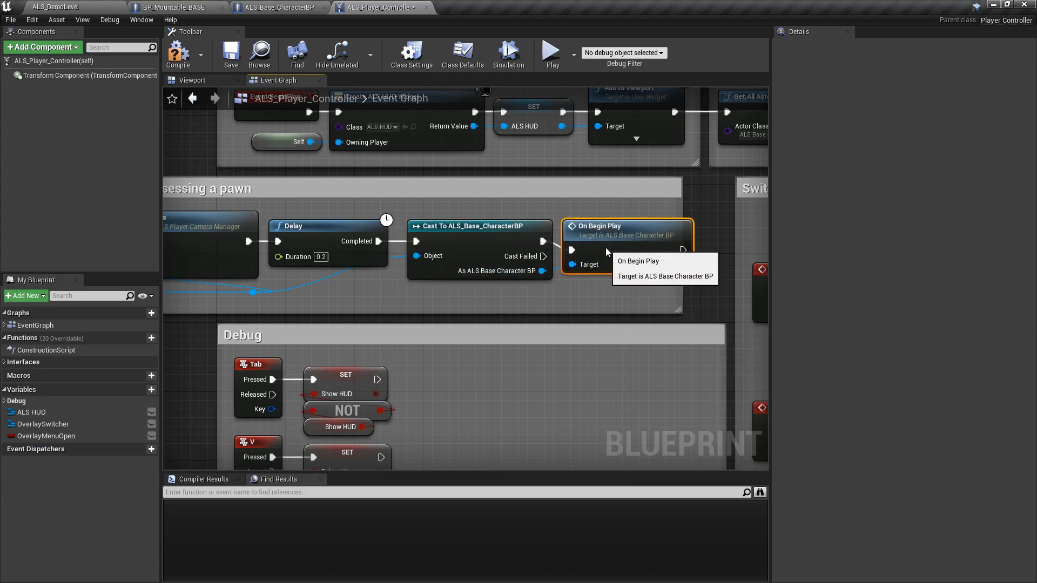
{"action": "left_click_drag", "start_coordinate": [605, 247], "coordinate": [611, 241]}
{"action": "left_click_drag", "start_coordinate": [683, 284], "coordinate": [718, 286]}
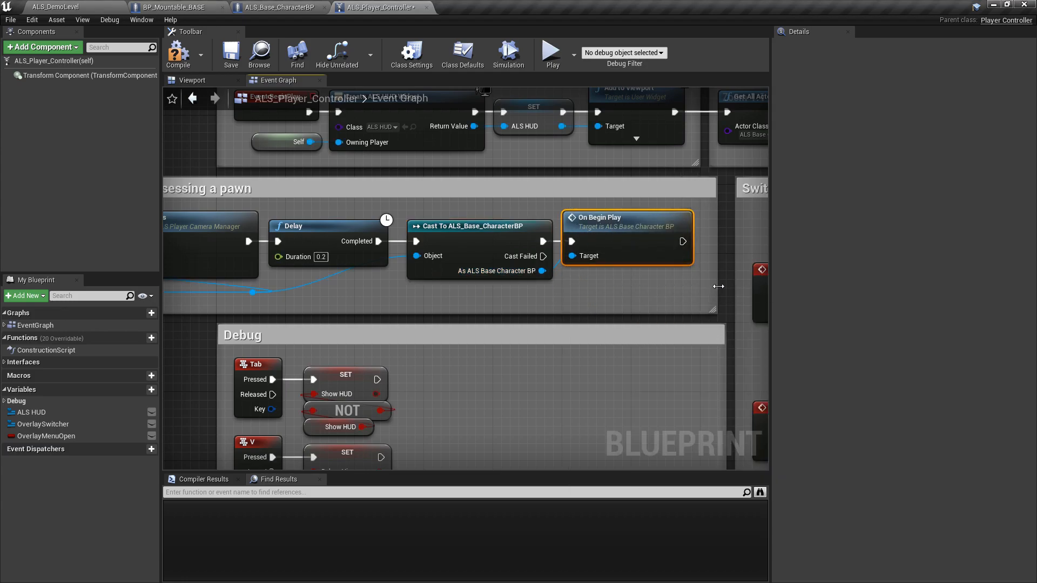
Step: Start a playtest of ALS_DemoLevel, mount a stag, and ride it across the level
{"action": "left_click", "coordinate": [98, 6]}
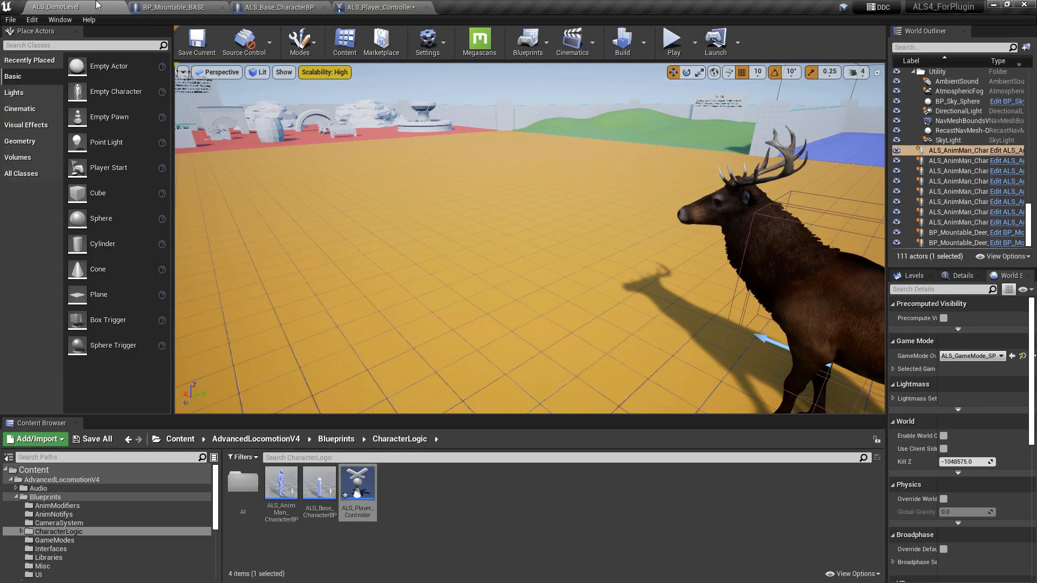
{"action": "left_click", "coordinate": [673, 53]}
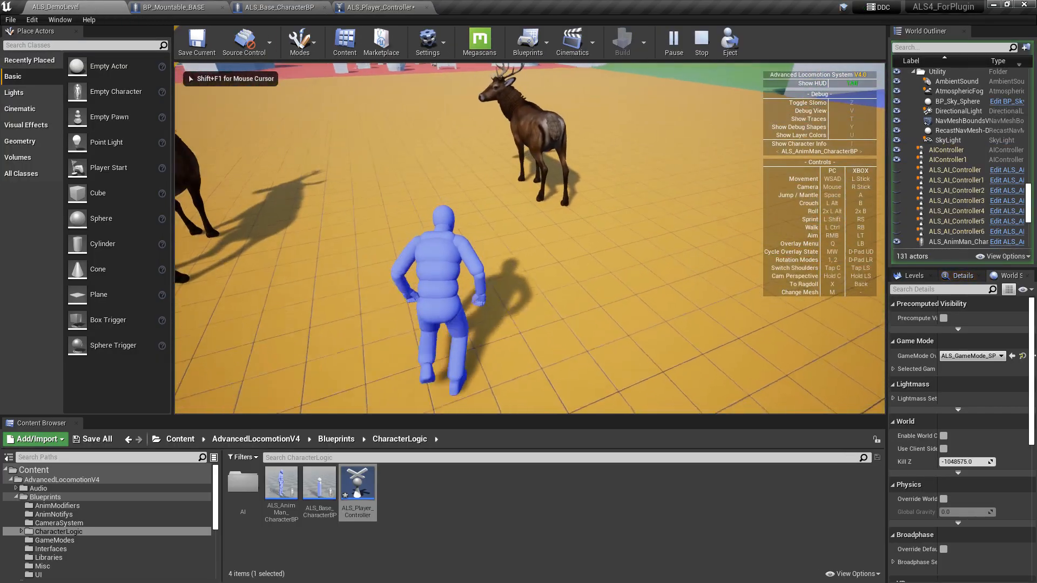
{"action": "key", "text": "e"}
{"action": "key", "text": "w"}
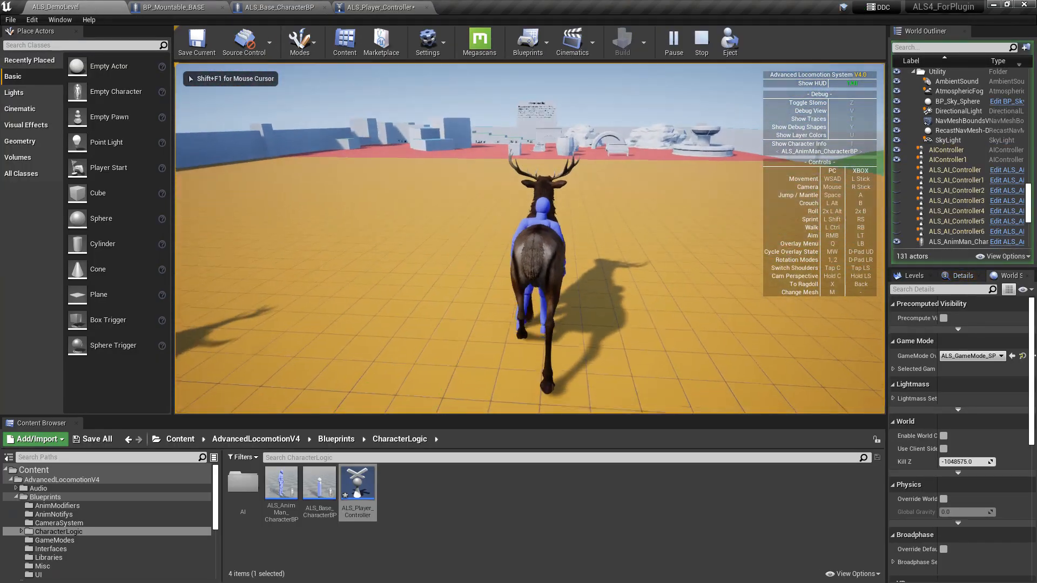
{"action": "key", "text": "w"}
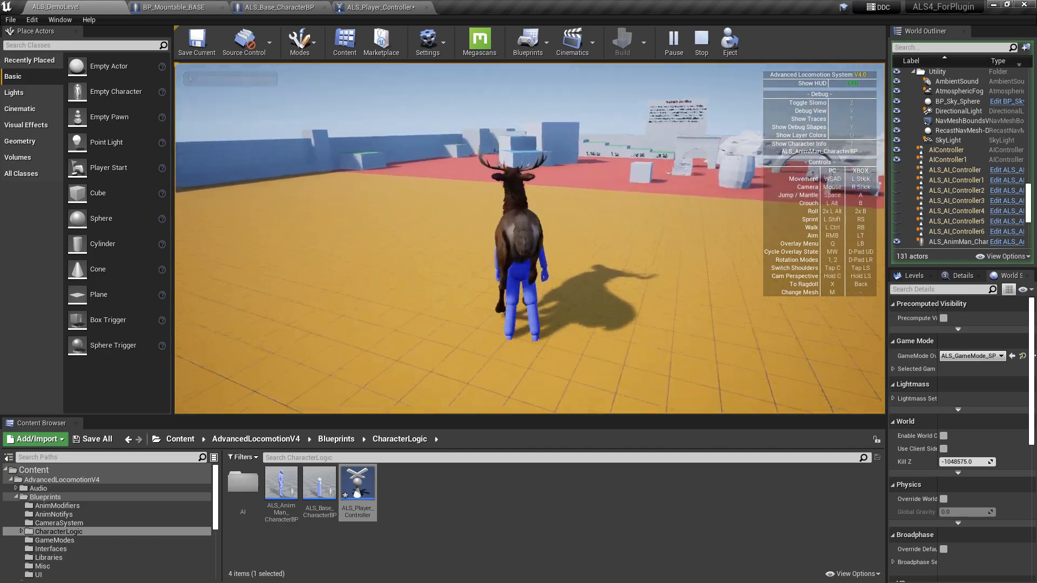
{"action": "key", "text": "w"}
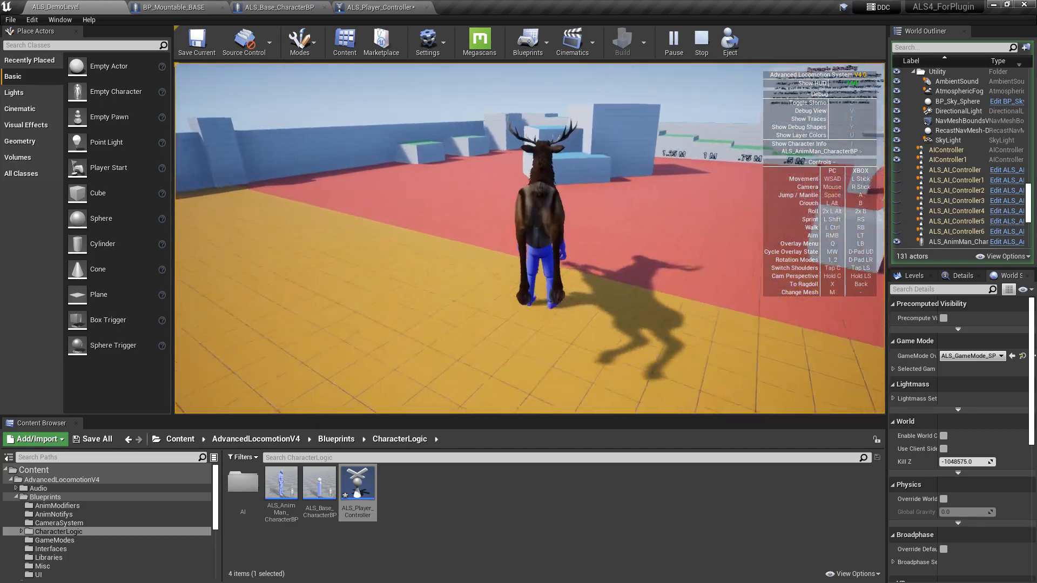
{"action": "key", "text": "w"}
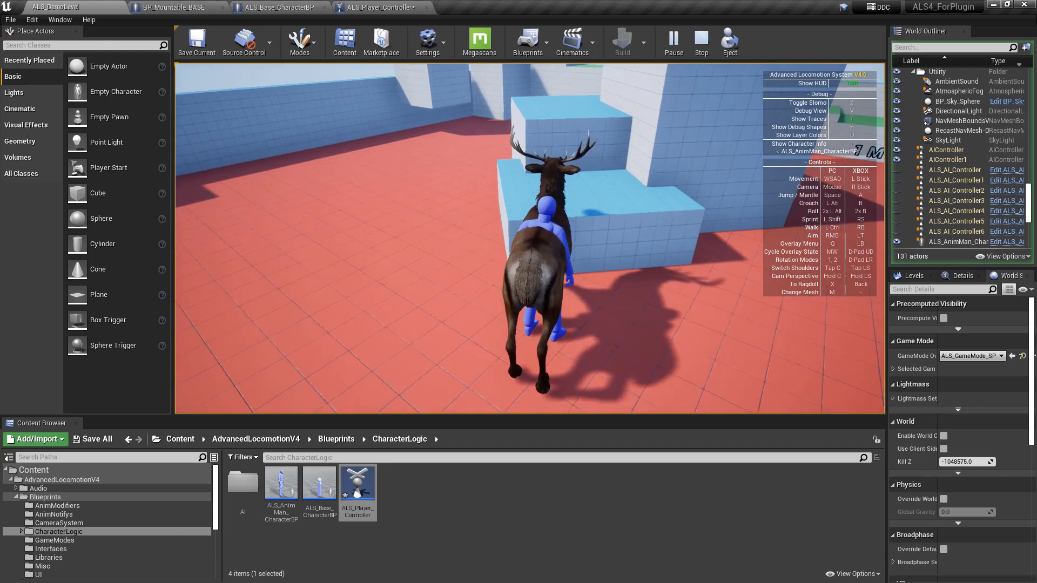
Step: Dismount the stag, test running and jumping over the props on foot, and end the playtest
{"action": "key", "text": "e"}
{"action": "key", "text": "a"}
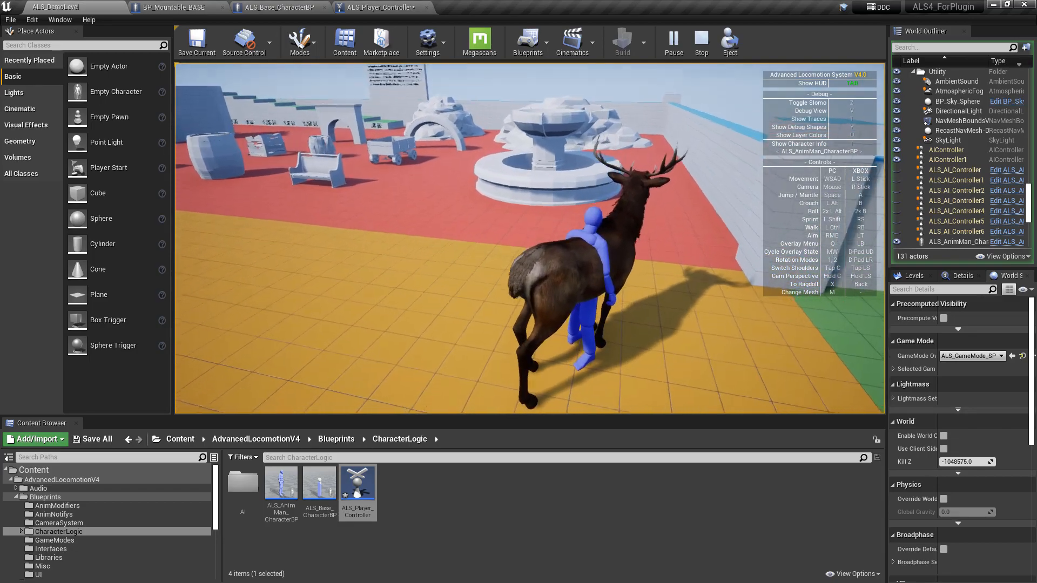
{"action": "key", "text": "w"}
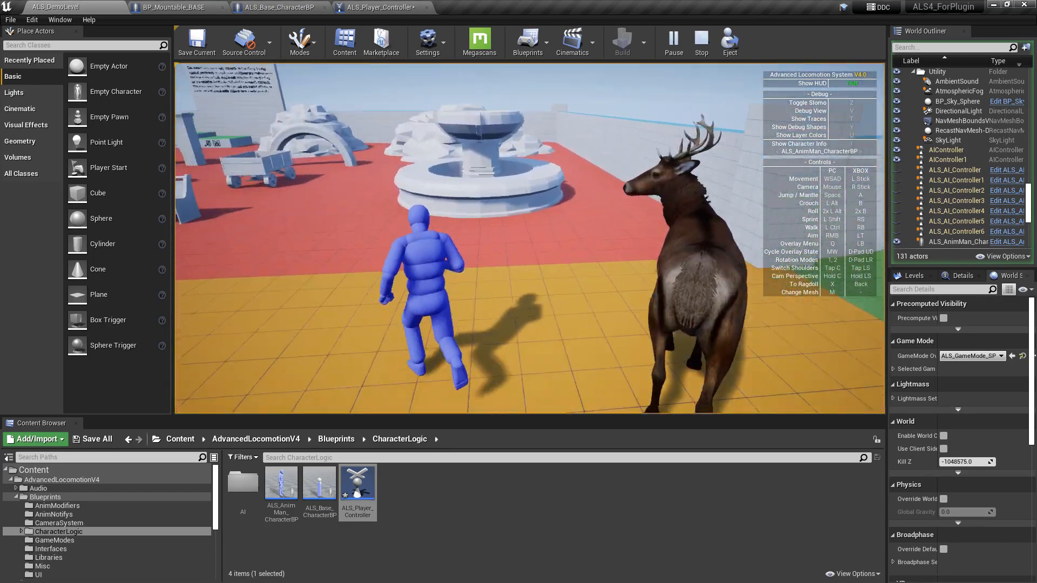
{"action": "key", "text": "w"}
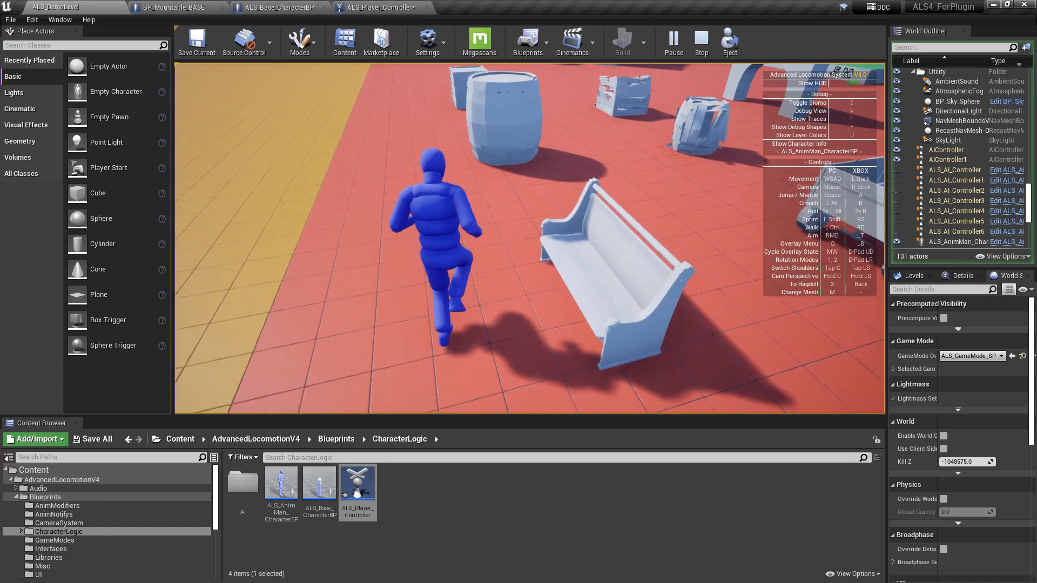
{"action": "key", "text": "space"}
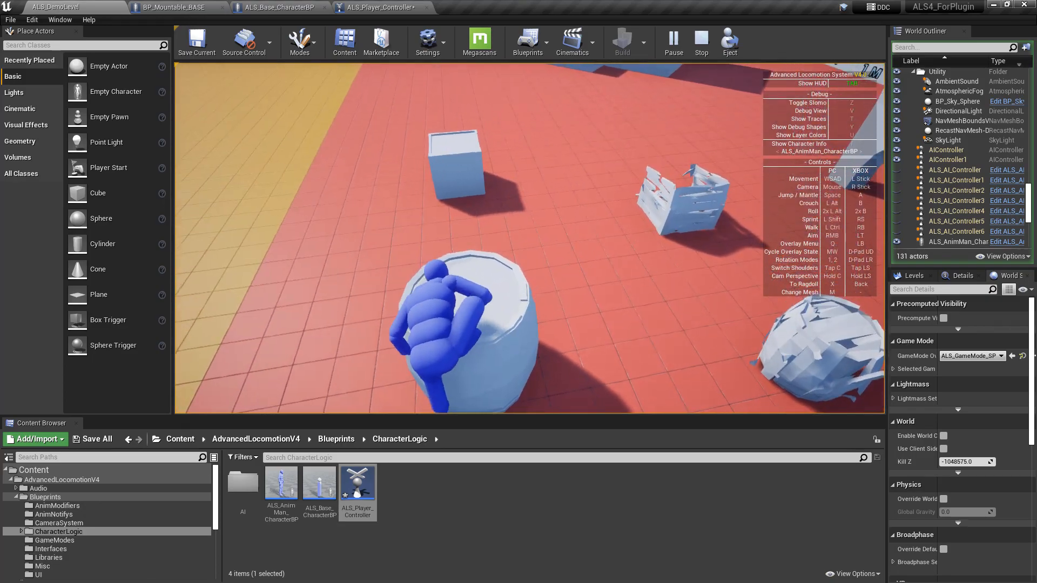
{"action": "key", "text": "space"}
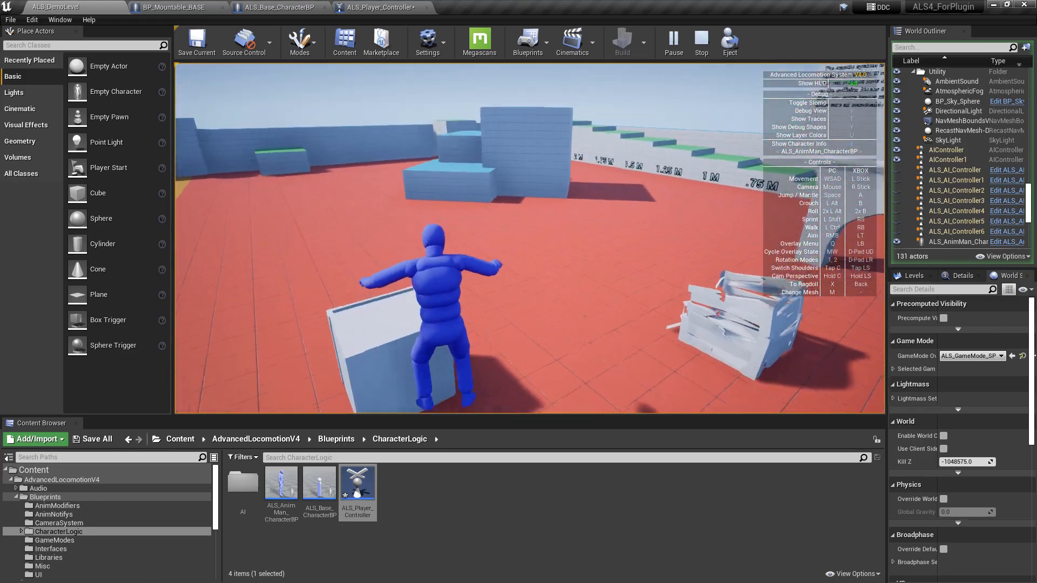
{"action": "key", "text": "Escape"}
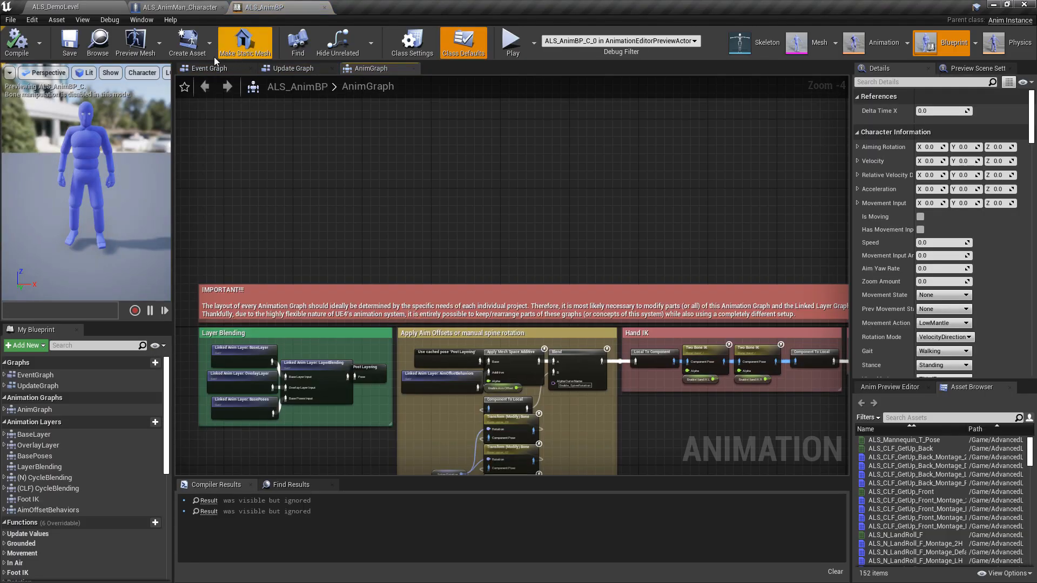
Step: Close the ALS_AnimMan_Character blueprint and open ThirdPerson_AnimBP from the blueprint folders of FastRidingSystem Content
{"action": "left_click", "coordinate": [223, 7]}
{"action": "left_click", "coordinate": [70, 7]}
{"action": "left_click", "coordinate": [70, 560]}
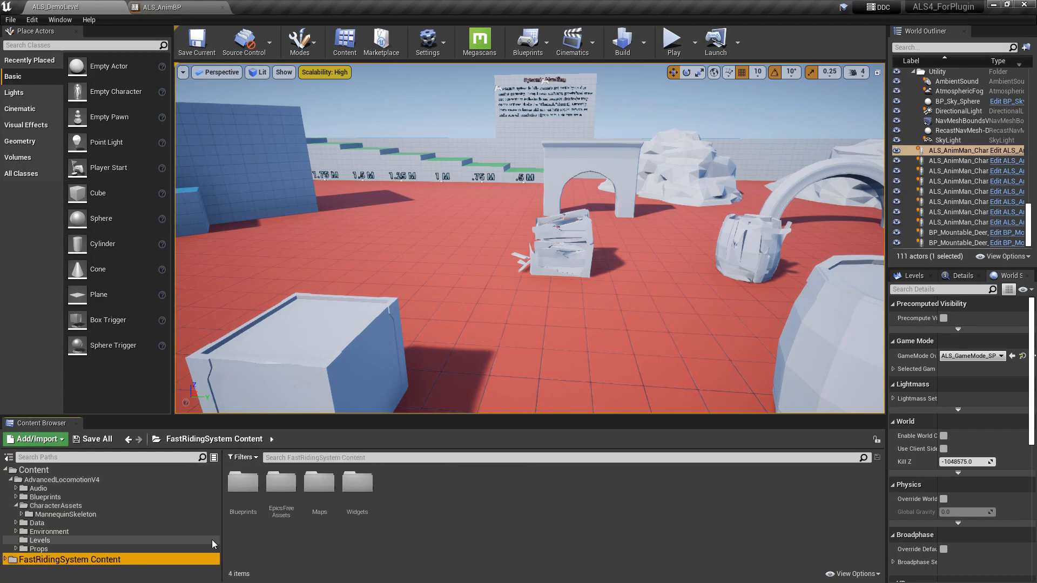
{"action": "double_click", "coordinate": [244, 482]}
{"action": "double_click", "coordinate": [243, 483]}
{"action": "double_click", "coordinate": [281, 483]}
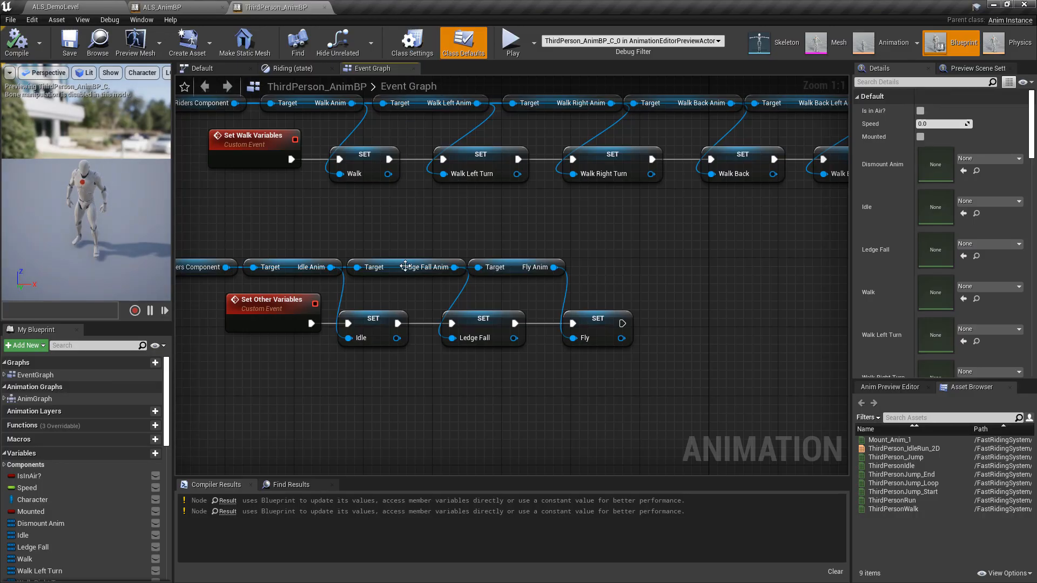
Step: Select and copy all the custom event groups that set riding animation variables, down through Set Other Variables, in ThirdPerson_AnimBP's Event Graph
{"action": "scroll", "coordinate": [494, 297], "scroll_direction": "down", "scroll_amount": 5}
{"action": "right_click_drag", "start_coordinate": [494, 297], "coordinate": [457, 384]}
{"action": "scroll", "coordinate": [457, 385], "scroll_direction": "up", "scroll_amount": 6}
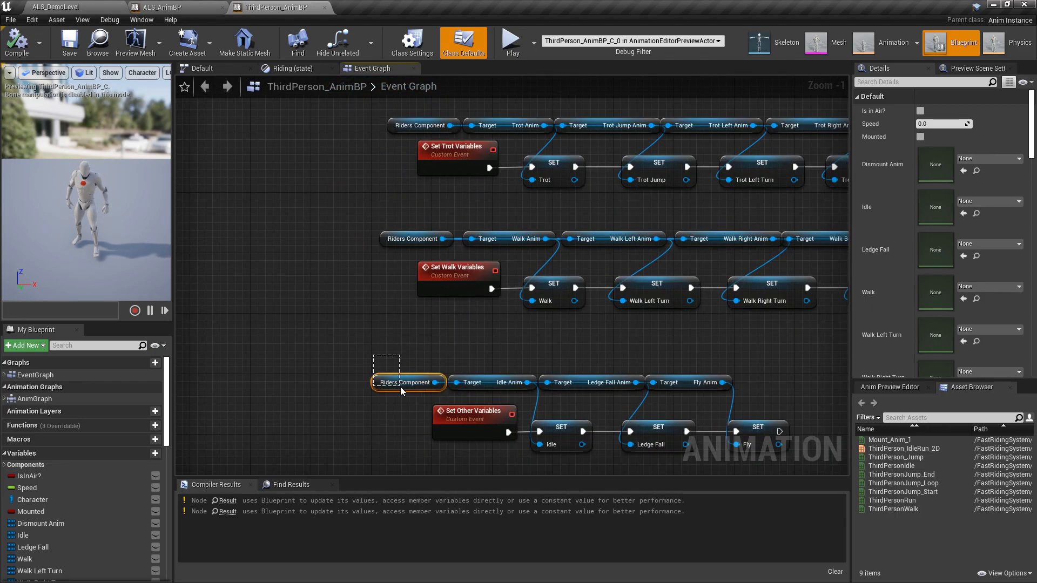
{"action": "left_click_drag", "start_coordinate": [374, 355], "coordinate": [423, 405]}
{"action": "scroll", "coordinate": [421, 276], "scroll_direction": "down", "scroll_amount": 6}
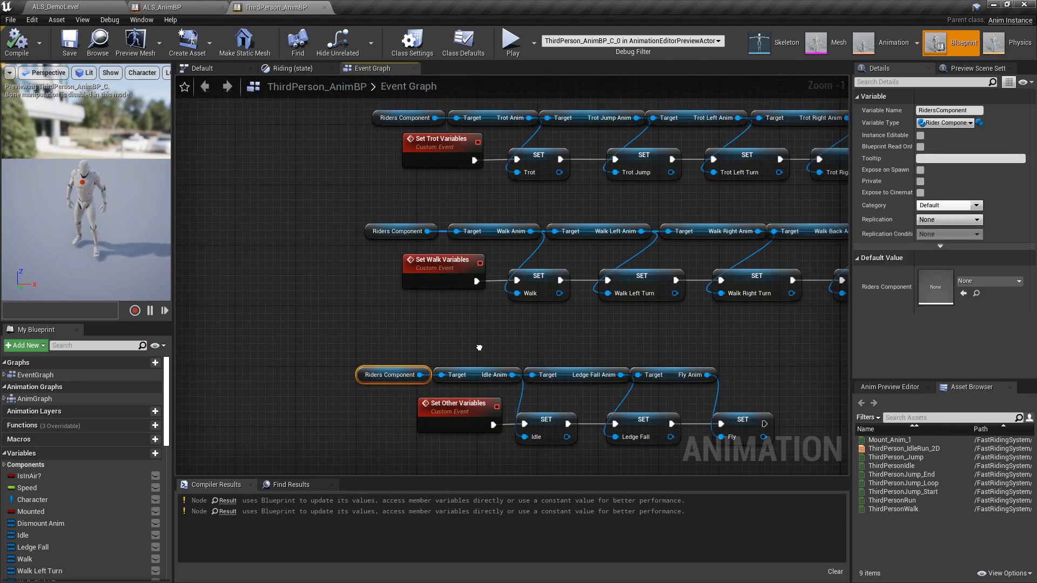
{"action": "scroll", "coordinate": [428, 286], "scroll_direction": "down", "scroll_amount": 2}
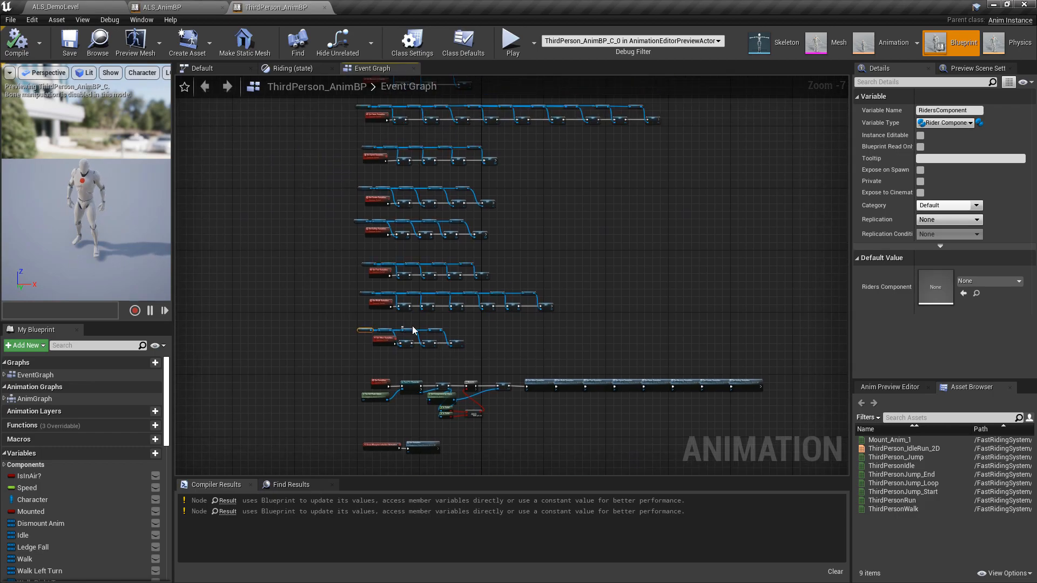
{"action": "left_click_drag", "start_coordinate": [314, 128], "coordinate": [660, 377]}
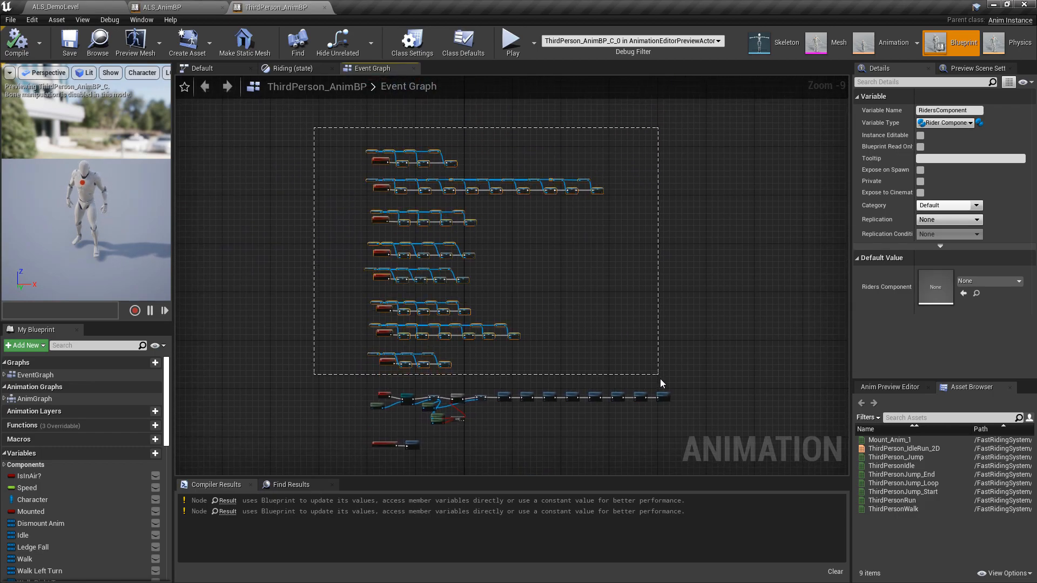
{"action": "scroll", "coordinate": [420, 371], "scroll_direction": "up", "scroll_amount": 5}
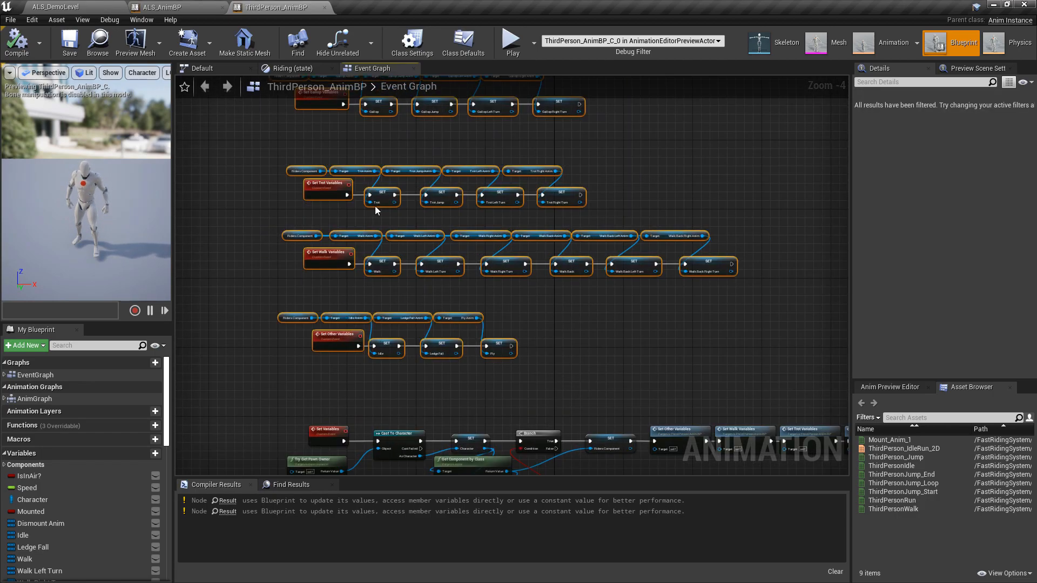
Step: Paste the copied variable-setting event groups into the empty area above Initialize Anim Instance in ALS_AnimBP's Event Graph
{"action": "left_click", "coordinate": [180, 7]}
{"action": "scroll", "coordinate": [394, 248], "scroll_direction": "down", "scroll_amount": 4}
{"action": "scroll", "coordinate": [402, 253], "scroll_direction": "up", "scroll_amount": 3}
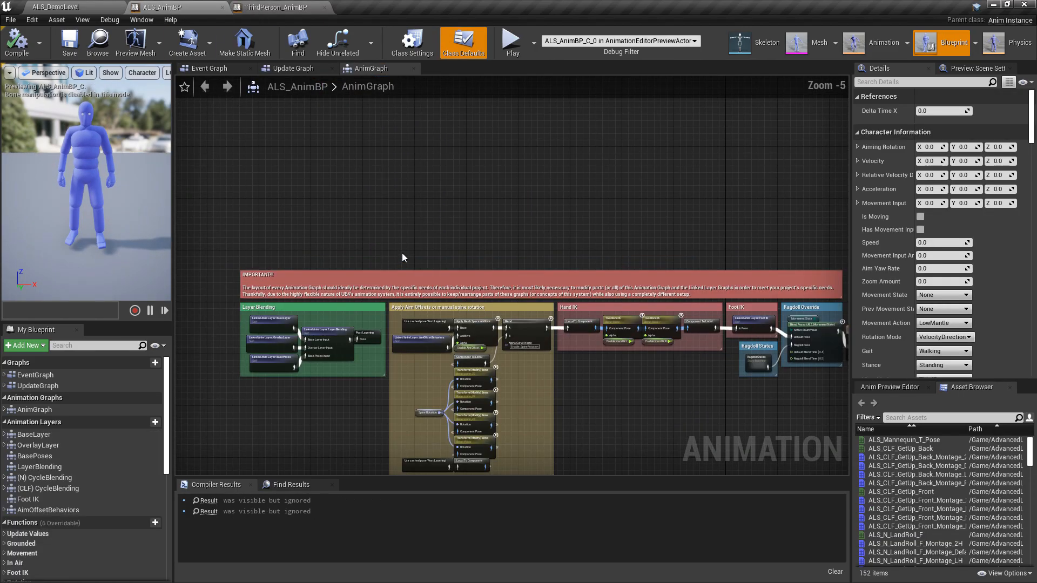
{"action": "scroll", "coordinate": [402, 253], "scroll_direction": "down", "scroll_amount": 5}
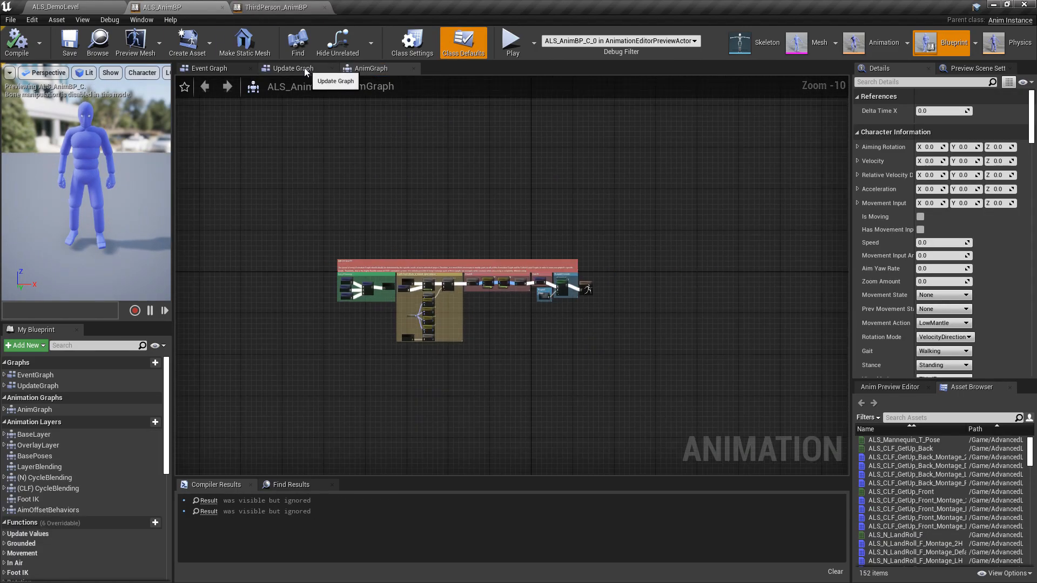
{"action": "left_click", "coordinate": [220, 69]}
{"action": "scroll", "coordinate": [247, 266], "scroll_direction": "up", "scroll_amount": 3}
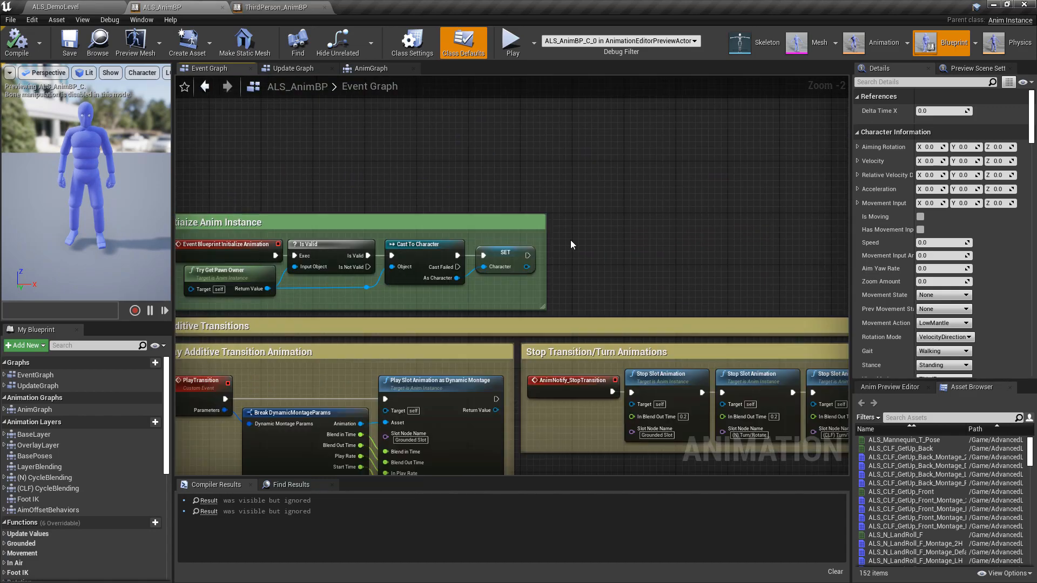
{"action": "scroll", "coordinate": [636, 241], "scroll_direction": "down", "scroll_amount": 5}
{"action": "right_click_drag", "start_coordinate": [656, 217], "coordinate": [530, 331]}
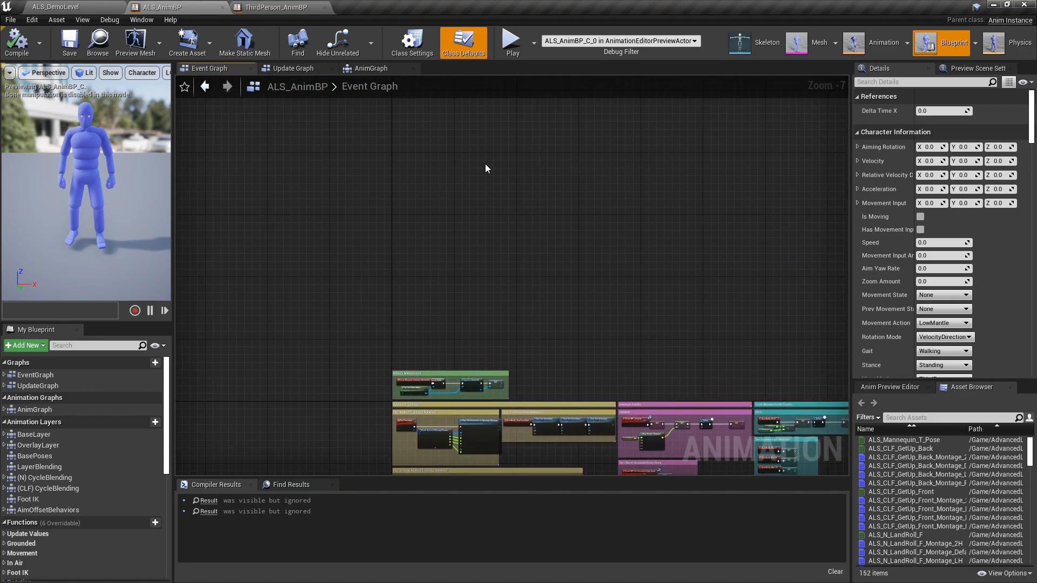
{"action": "key", "text": "ctrl+v"}
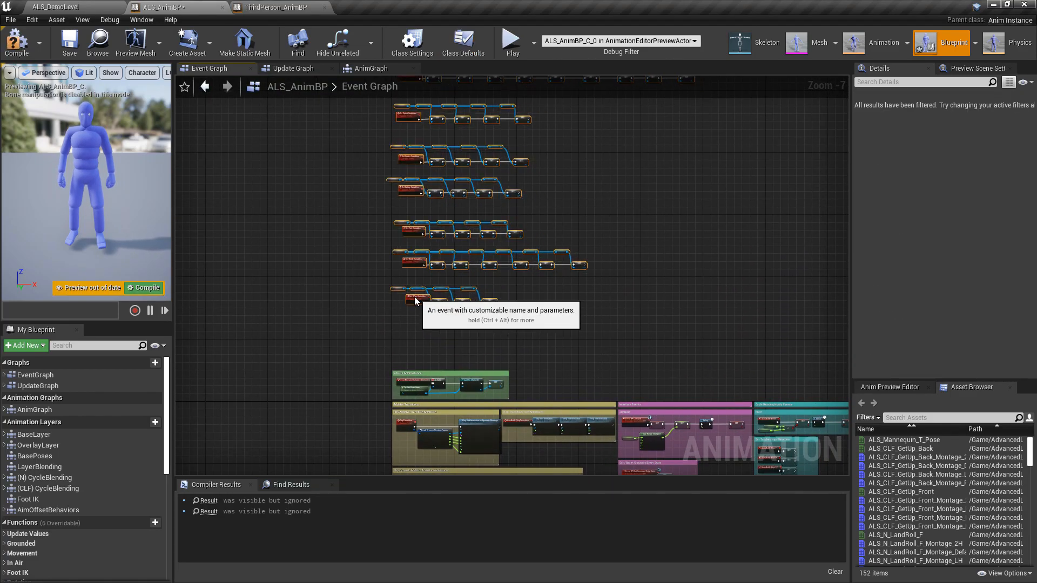
Step: In ThirdPerson_AnimBP, select and copy the Set Variables chain from the Set Character node through the final variable-setting calls, including the component and validity checks
{"action": "left_click", "coordinate": [282, 7]}
{"action": "right_click_drag", "start_coordinate": [468, 481], "coordinate": [315, 311]}
{"action": "scroll", "coordinate": [323, 333], "scroll_direction": "up", "scroll_amount": 3}
{"action": "left_click_drag", "start_coordinate": [371, 161], "coordinate": [707, 378]}
{"action": "scroll", "coordinate": [708, 373], "scroll_direction": "down", "scroll_amount": 3}
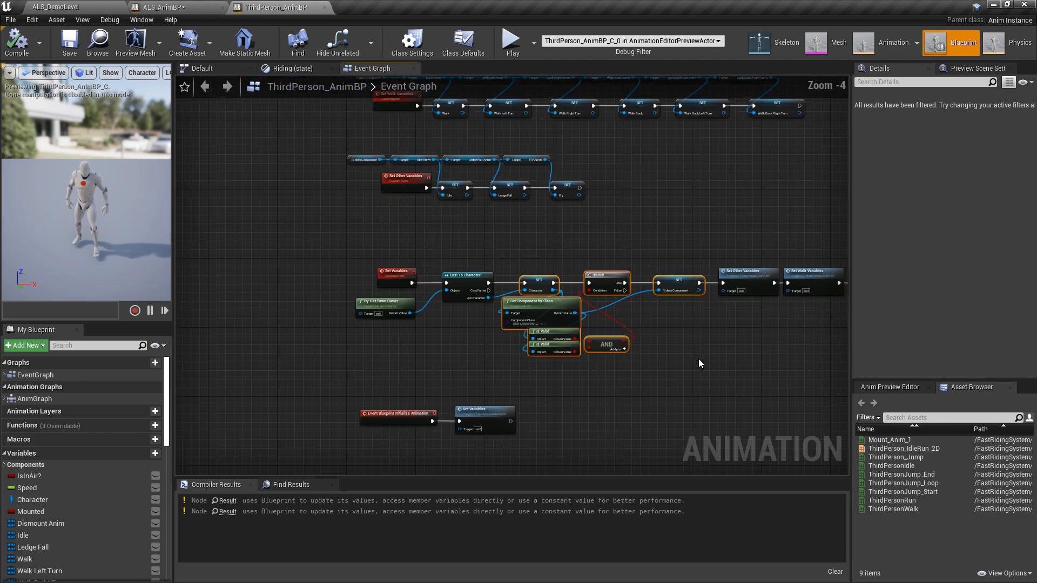
{"action": "scroll", "coordinate": [712, 360], "scroll_direction": "down", "scroll_amount": 2}
{"action": "right_click_drag", "start_coordinate": [712, 359], "coordinate": [439, 286]}
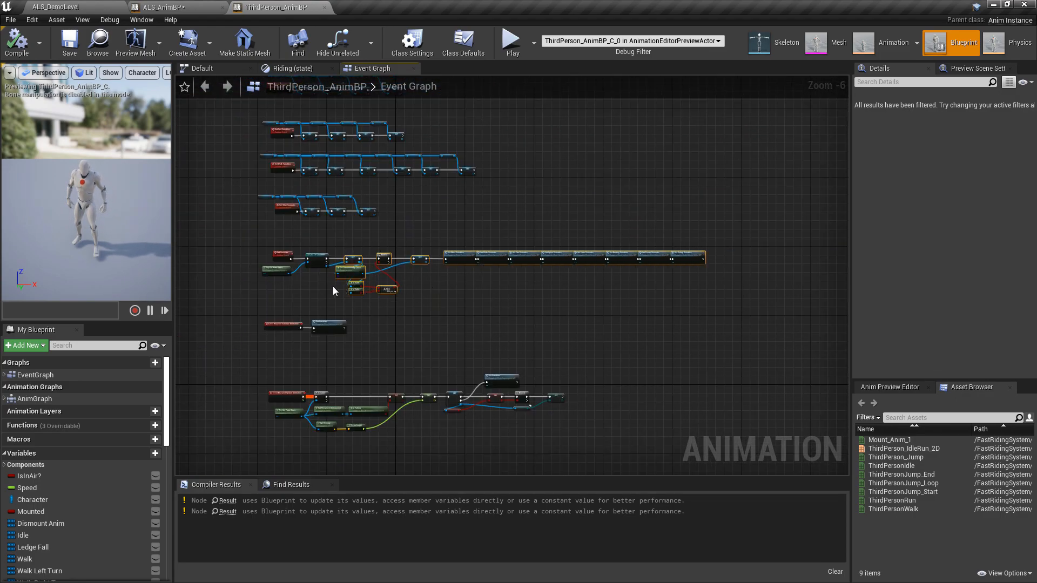
{"action": "scroll", "coordinate": [334, 291], "scroll_direction": "up", "scroll_amount": 5}
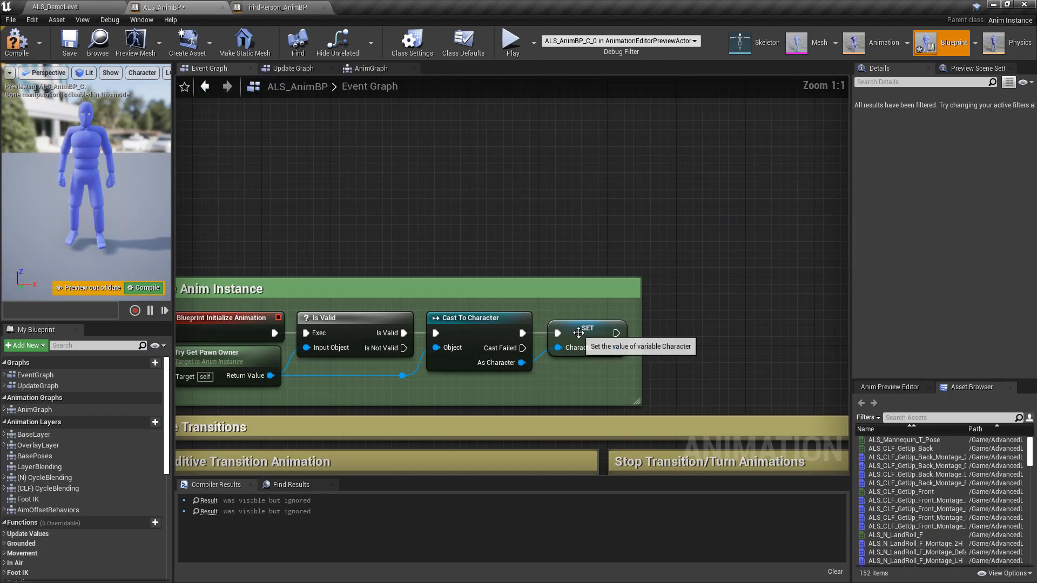
Step: Replace the Set Character node after Cast To Character in Initialize Anim Instance with the copied variable-setting chain
{"action": "left_click", "coordinate": [595, 338]}
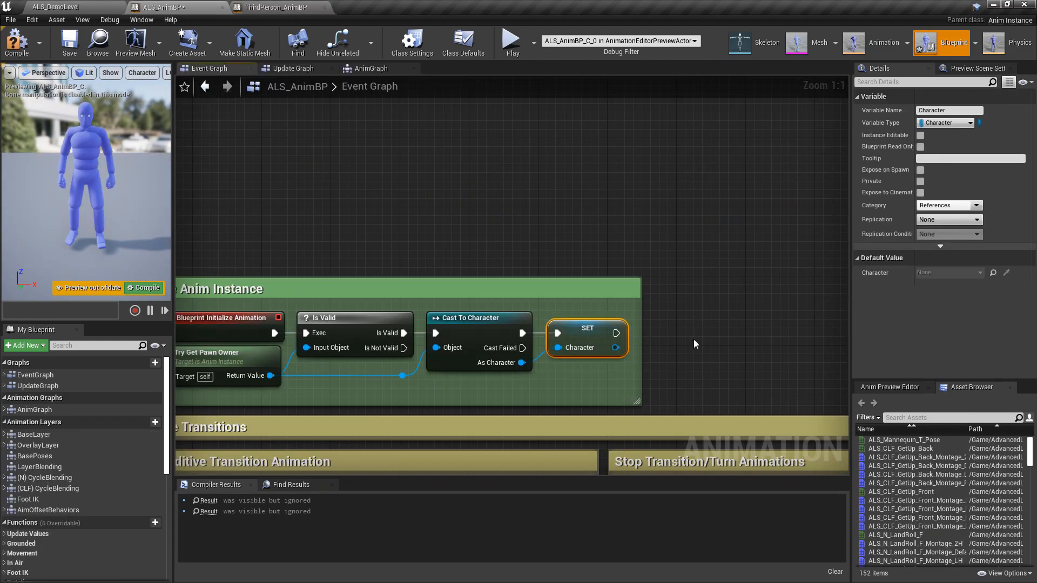
{"action": "left_click", "coordinate": [705, 329]}
{"action": "right_click_drag", "start_coordinate": [706, 328], "coordinate": [371, 277]}
{"action": "scroll", "coordinate": [371, 276], "scroll_direction": "down", "scroll_amount": 1}
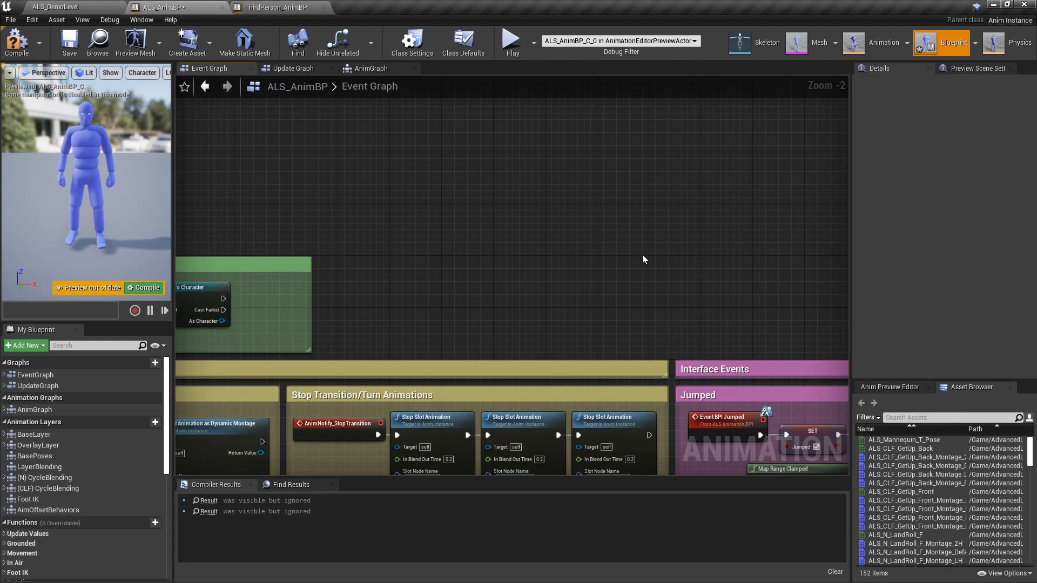
{"action": "key", "text": "ctrl+z"}
{"action": "key", "text": "ctrl+z"}
{"action": "key", "text": "ctrl+z"}
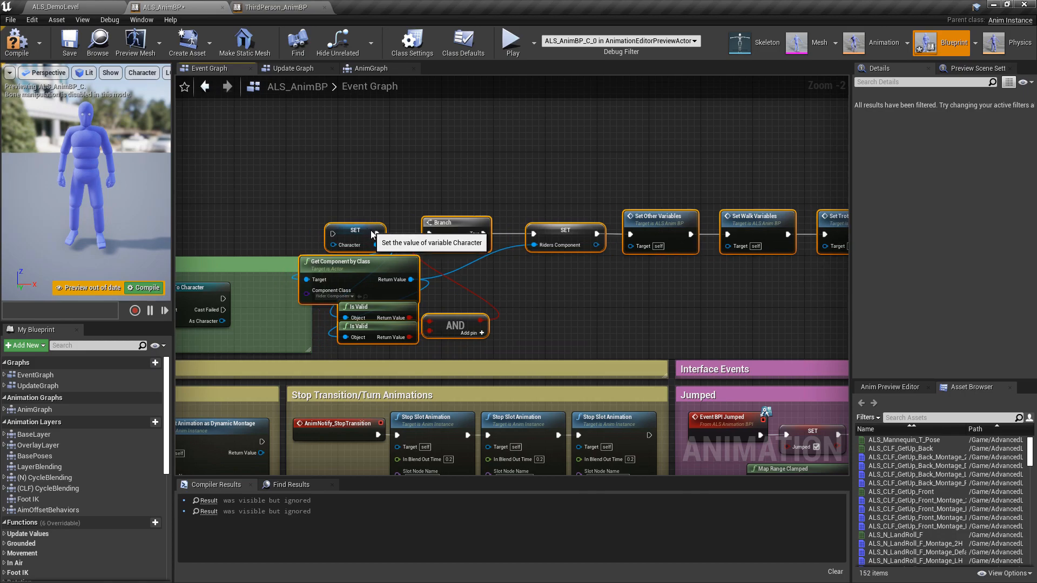
Step: Move the Initialize Anim Instance group up and connect Cast To Character's execution and As Character outputs to the pasted Set Character node
{"action": "right_click_drag", "start_coordinate": [371, 234], "coordinate": [362, 219]}
{"action": "left_click_drag", "start_coordinate": [305, 211], "coordinate": [662, 301]}
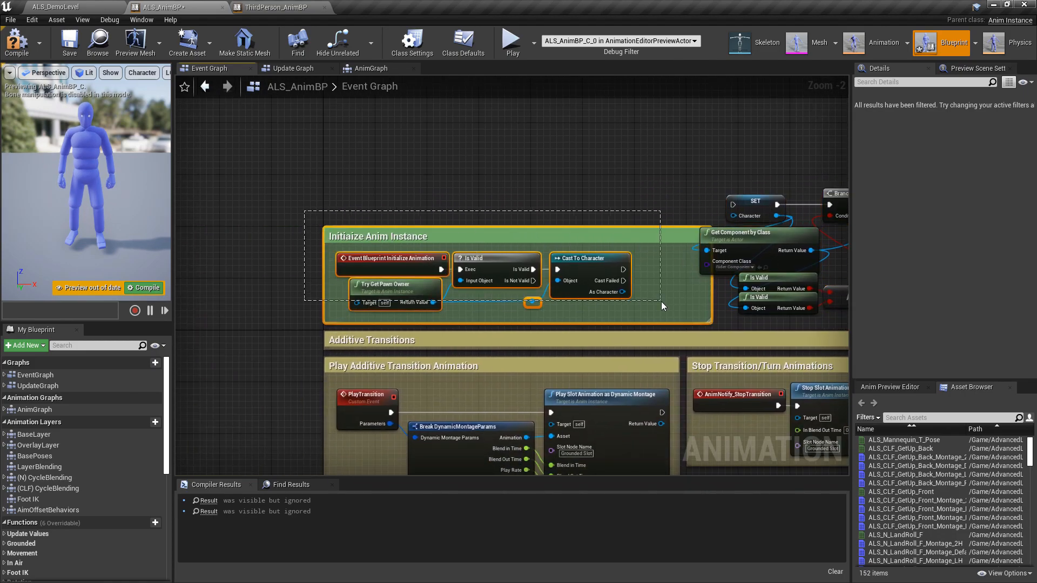
{"action": "left_click_drag", "start_coordinate": [661, 234], "coordinate": [664, 166]}
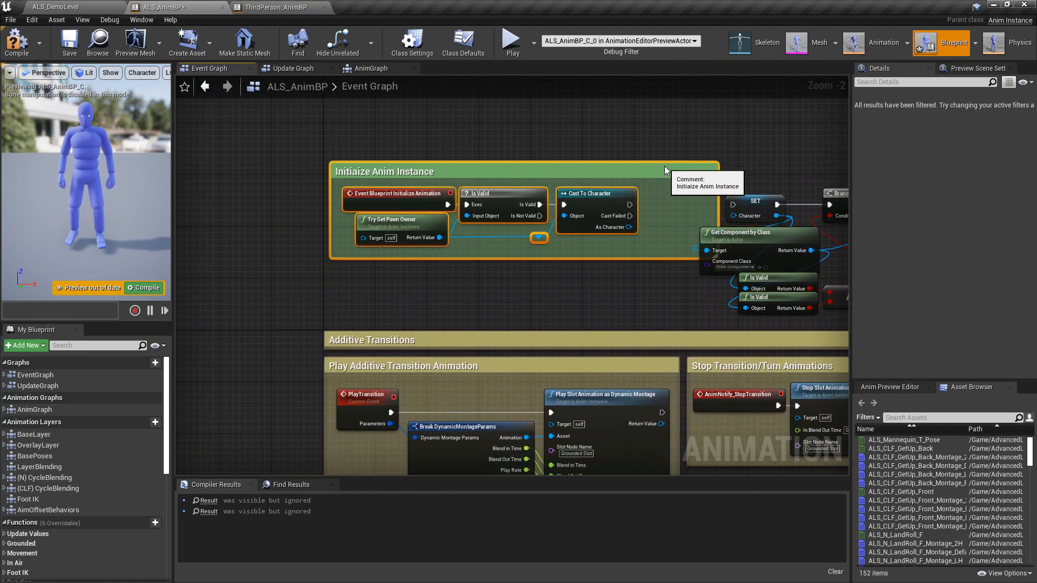
{"action": "right_click_drag", "start_coordinate": [603, 247], "coordinate": [381, 258]}
{"action": "scroll", "coordinate": [381, 258], "scroll_direction": "up", "scroll_amount": 2}
{"action": "left_click_drag", "start_coordinate": [417, 201], "coordinate": [475, 205]}
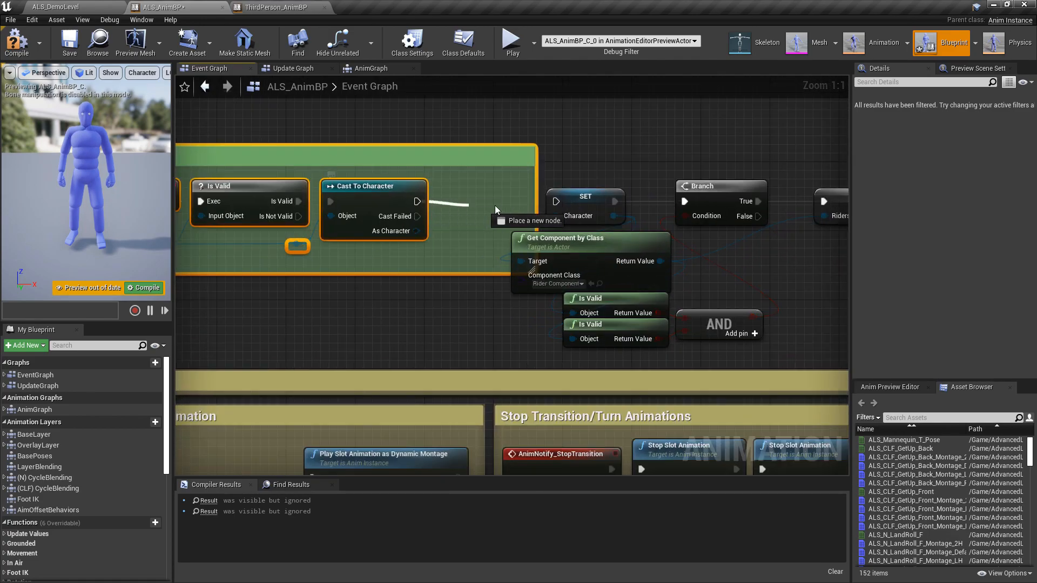
{"action": "left_click_drag", "start_coordinate": [559, 203], "coordinate": [557, 202]}
{"action": "left_click_drag", "start_coordinate": [415, 231], "coordinate": [558, 216]}
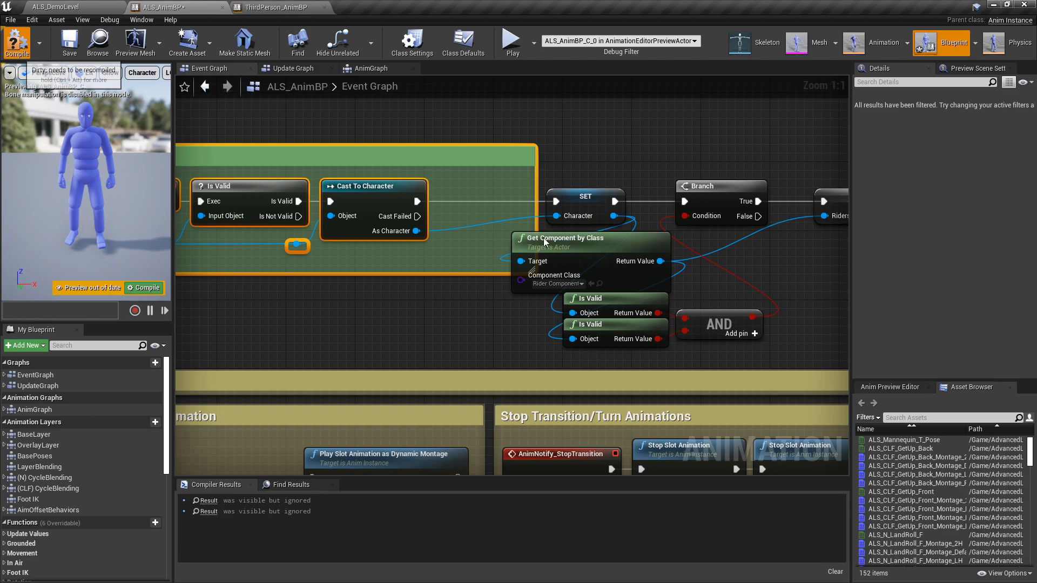
Step: Compile ALS_AnimBP, create the missing RidersComponent variable from its SET node, and recompile
{"action": "key", "text": "F7"}
{"action": "right_click_drag", "start_coordinate": [730, 257], "coordinate": [507, 259]}
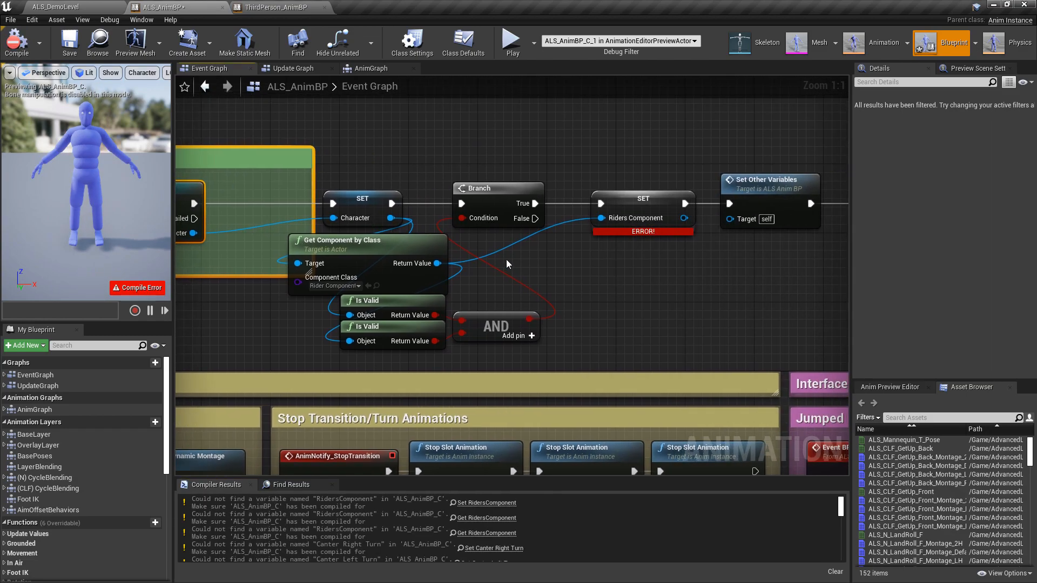
{"action": "right_click", "coordinate": [639, 199]}
{"action": "left_click", "coordinate": [663, 223]}
{"action": "left_click", "coordinate": [19, 47]}
Step: Create the missing animation variables from the SET nodes in the pasted event groups, from Idle and Ledge Fall through Rearing to Right, and compile
{"action": "right_click_drag", "start_coordinate": [638, 287], "coordinate": [848, 465]}
{"action": "right_click_drag", "start_coordinate": [490, 286], "coordinate": [714, 463]}
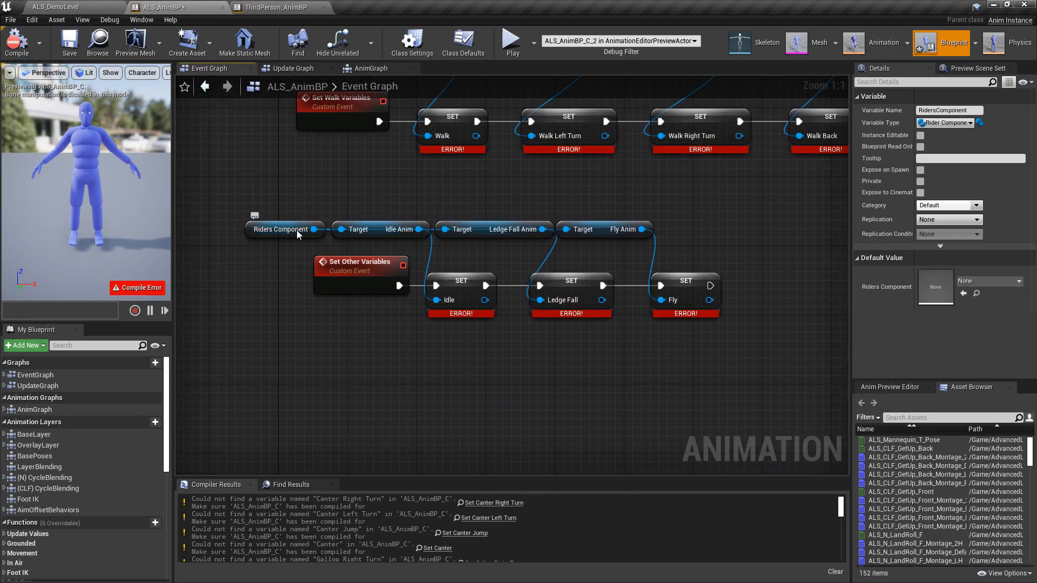
{"action": "right_click_drag", "start_coordinate": [526, 285], "coordinate": [435, 298]}
{"action": "left_click_drag", "start_coordinate": [668, 364], "coordinate": [423, 320]}
{"action": "left_click", "coordinate": [408, 348]}
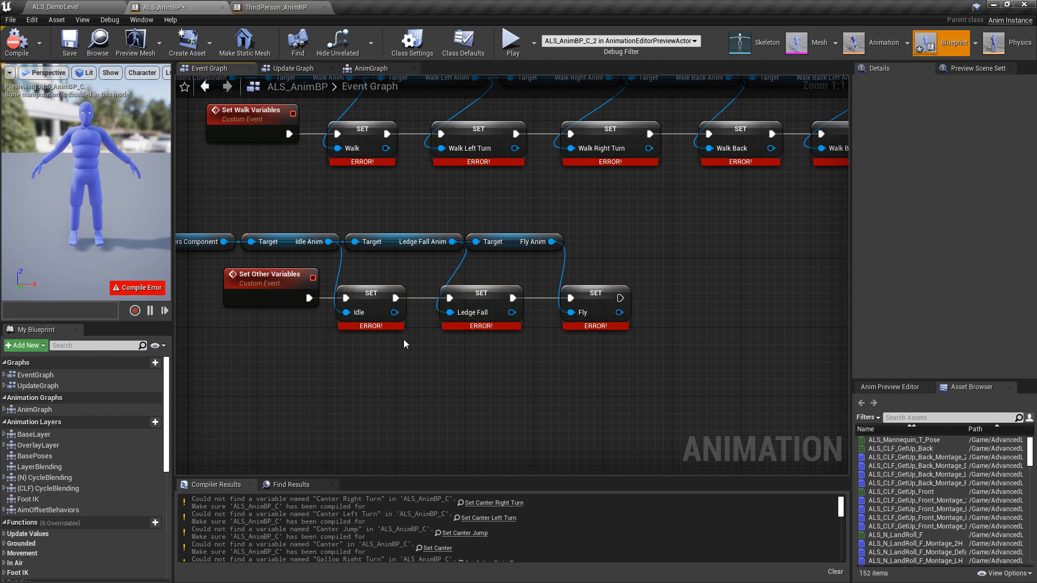
{"action": "right_click", "coordinate": [383, 290]}
{"action": "left_click", "coordinate": [396, 317]}
{"action": "right_click", "coordinate": [487, 295]}
{"action": "left_click", "coordinate": [536, 322]}
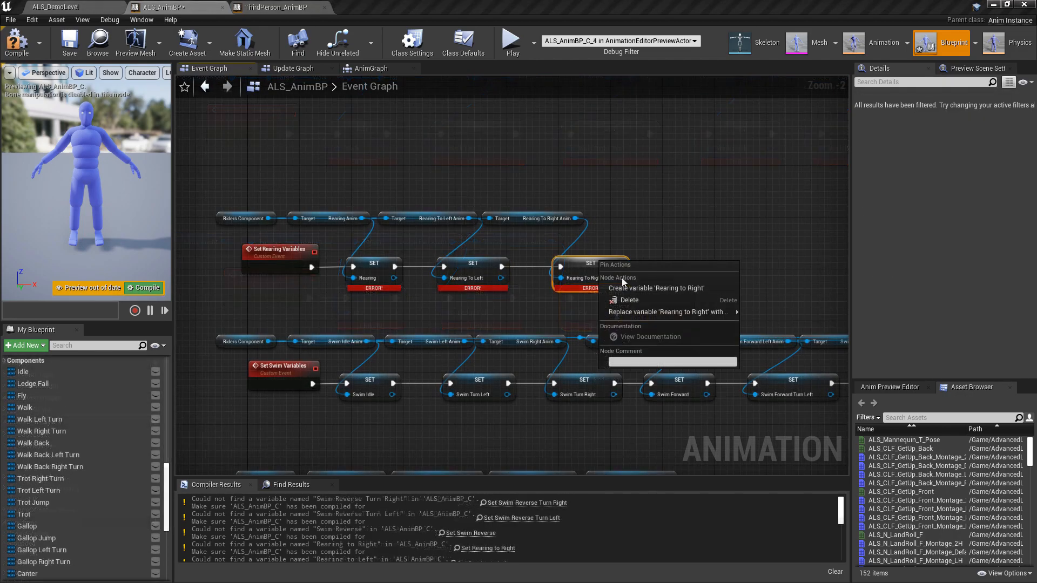
{"action": "left_click", "coordinate": [594, 296]}
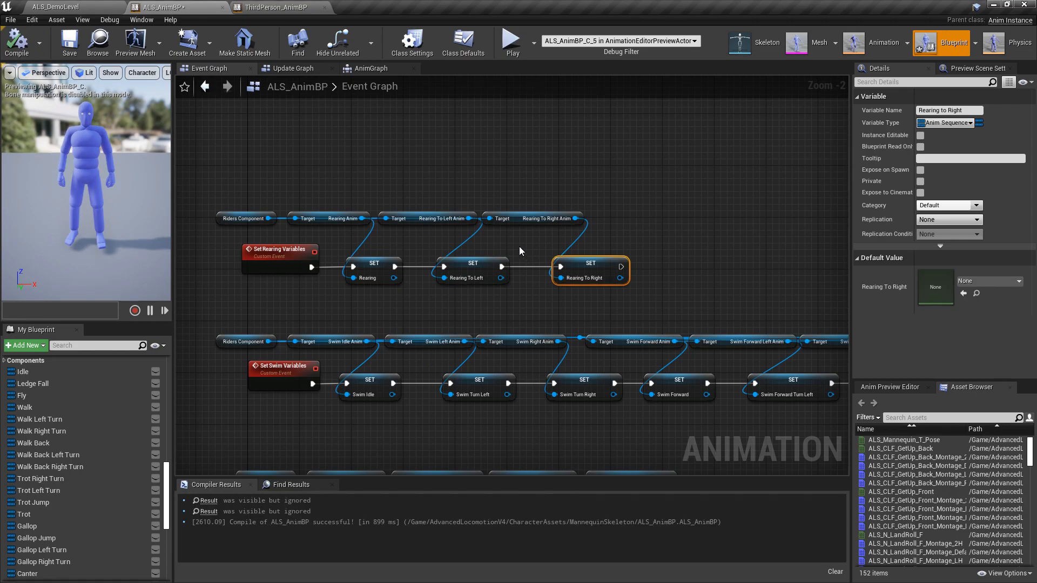
Step: In ThirdPerson_AnimBP's update logic, select and copy the nodes from the Riders Component validity check through Set Movement States, including Set Variables
{"action": "scroll", "coordinate": [523, 252], "scroll_direction": "down", "scroll_amount": 6}
{"action": "right_click_drag", "start_coordinate": [621, 381], "coordinate": [560, 125]}
{"action": "scroll", "coordinate": [527, 259], "scroll_direction": "up", "scroll_amount": 5}
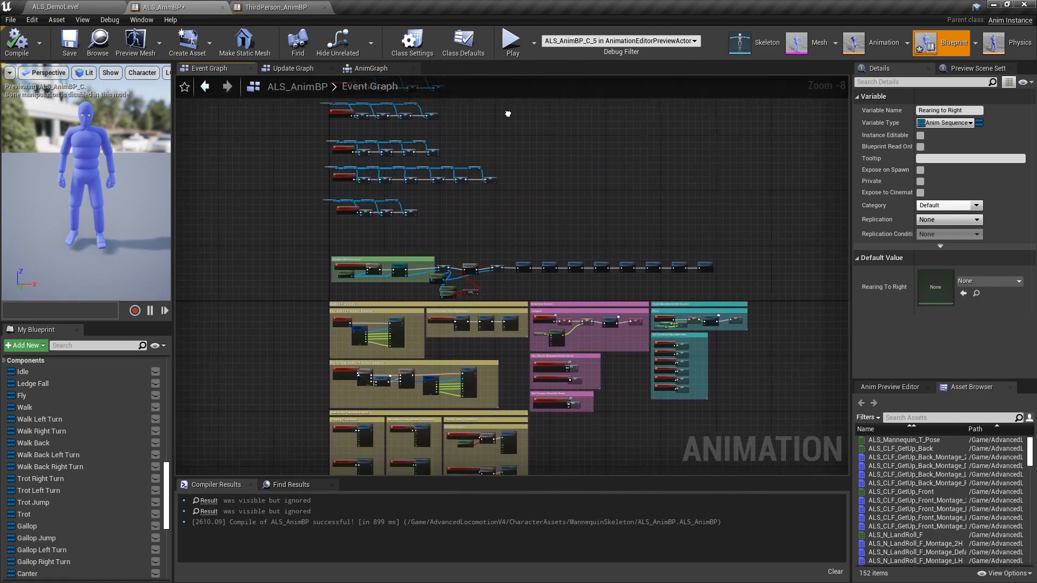
{"action": "left_click", "coordinate": [266, 6]}
{"action": "right_click_drag", "start_coordinate": [353, 267], "coordinate": [617, 233]}
{"action": "scroll", "coordinate": [617, 233], "scroll_direction": "down", "scroll_amount": 3}
{"action": "scroll", "coordinate": [420, 293], "scroll_direction": "up", "scroll_amount": 3}
{"action": "right_click_drag", "start_coordinate": [454, 324], "coordinate": [324, 241]}
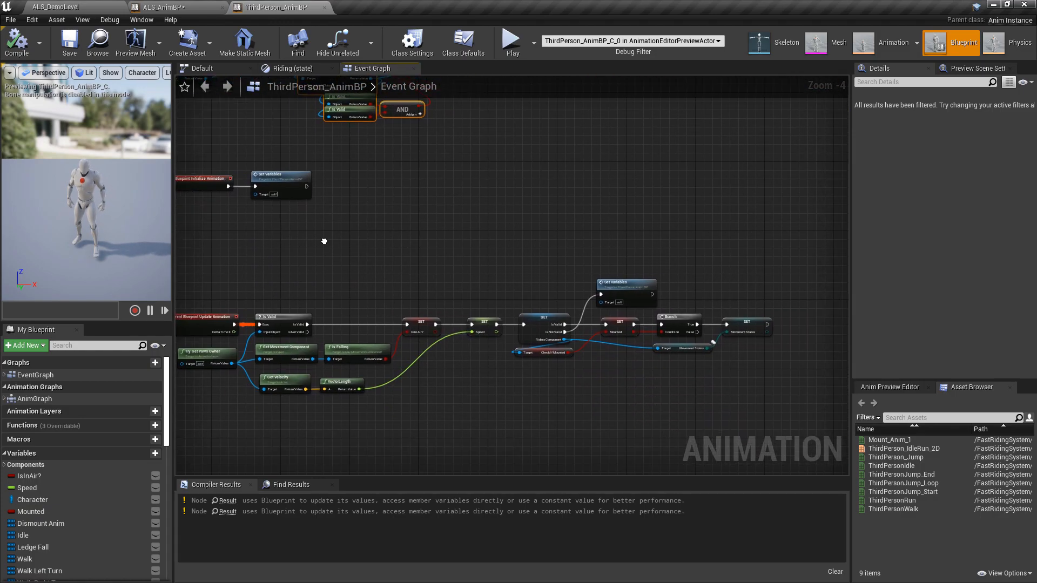
{"action": "scroll", "coordinate": [487, 375], "scroll_direction": "up", "scroll_amount": 2}
{"action": "right_click_drag", "start_coordinate": [488, 375], "coordinate": [363, 329]}
{"action": "left_click_drag", "start_coordinate": [408, 156], "coordinate": [815, 333]}
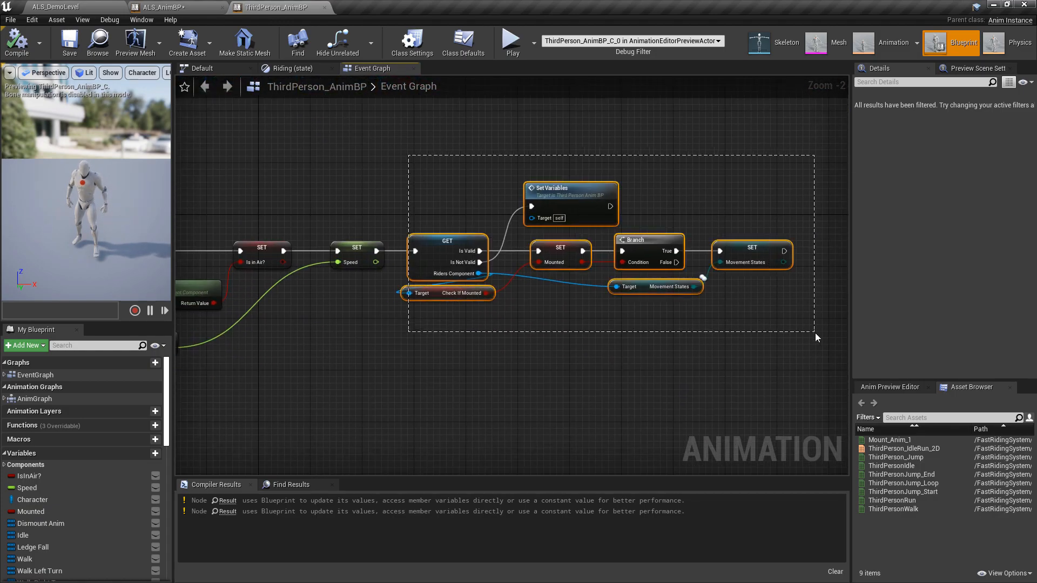
{"action": "right_click_drag", "start_coordinate": [430, 332], "coordinate": [679, 306]}
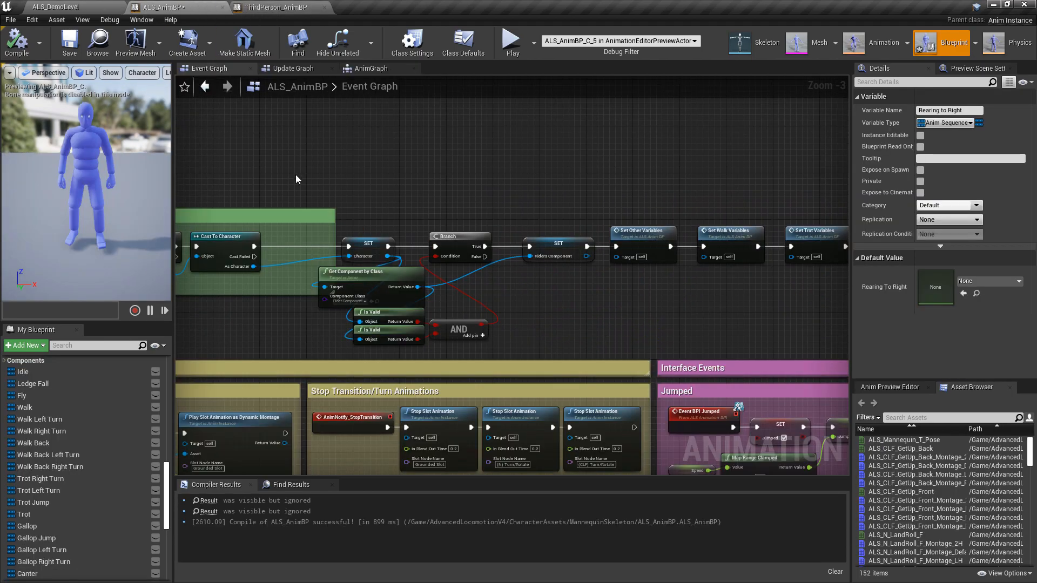
Step: Return to ALS_AnimBP and go to its existing Event Blueprint Update Animation node in the Update Graph
{"action": "right_click_drag", "start_coordinate": [588, 152], "coordinate": [345, 145]}
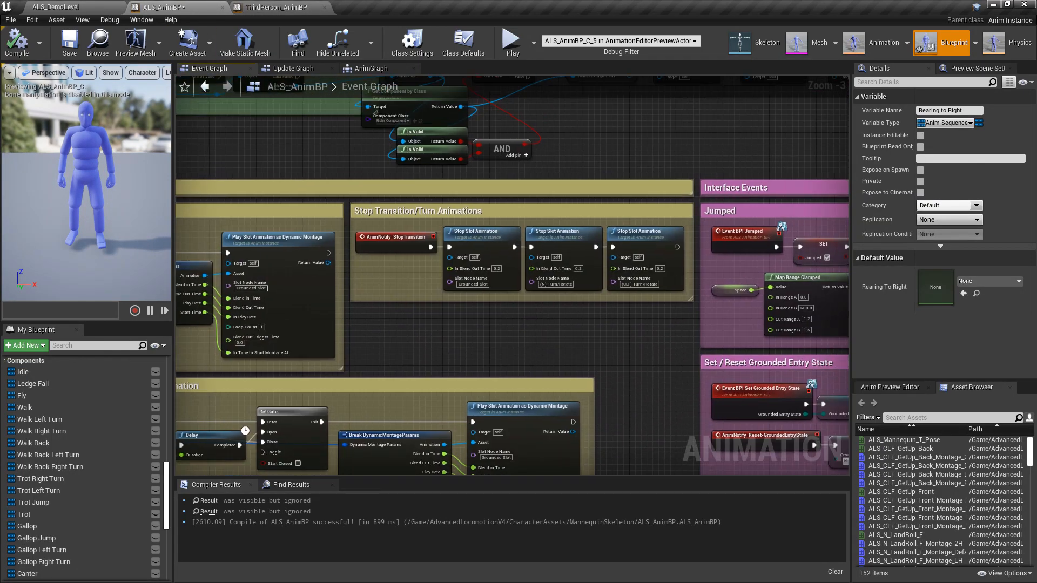
{"action": "right_click", "coordinate": [569, 248]}
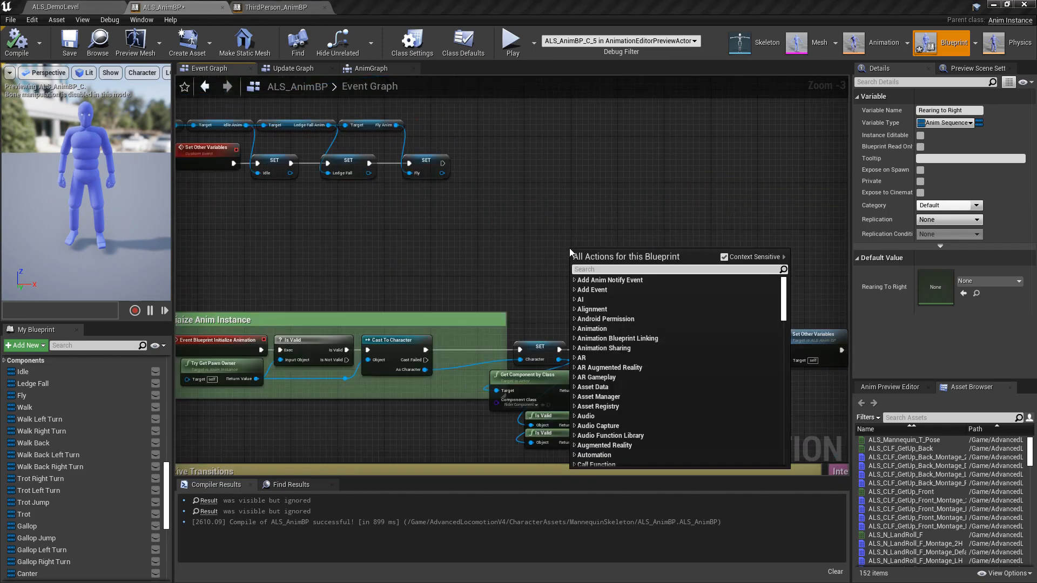
{"action": "type", "text": "update anima"}
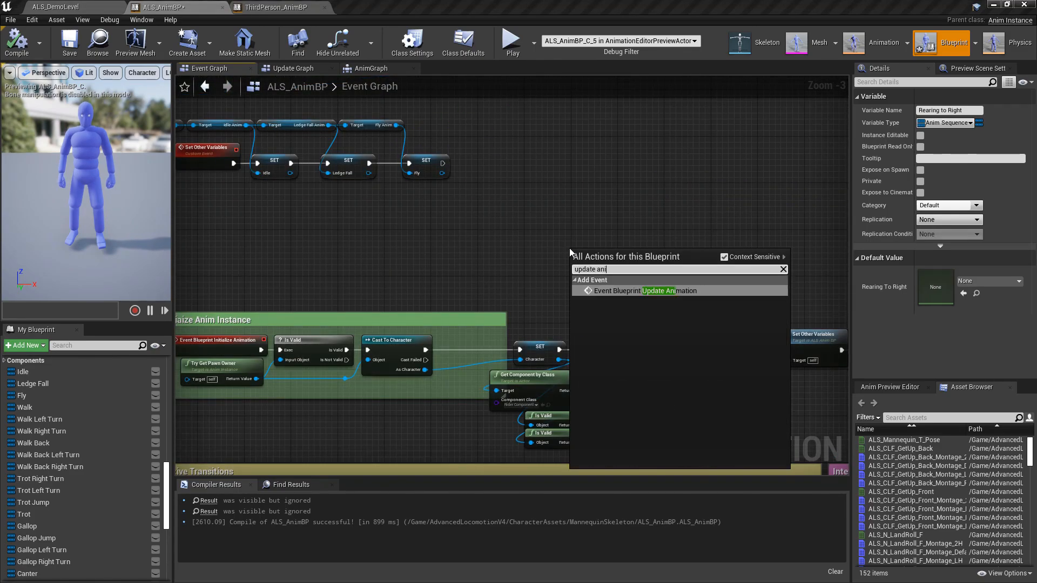
{"action": "key", "text": "Return"}
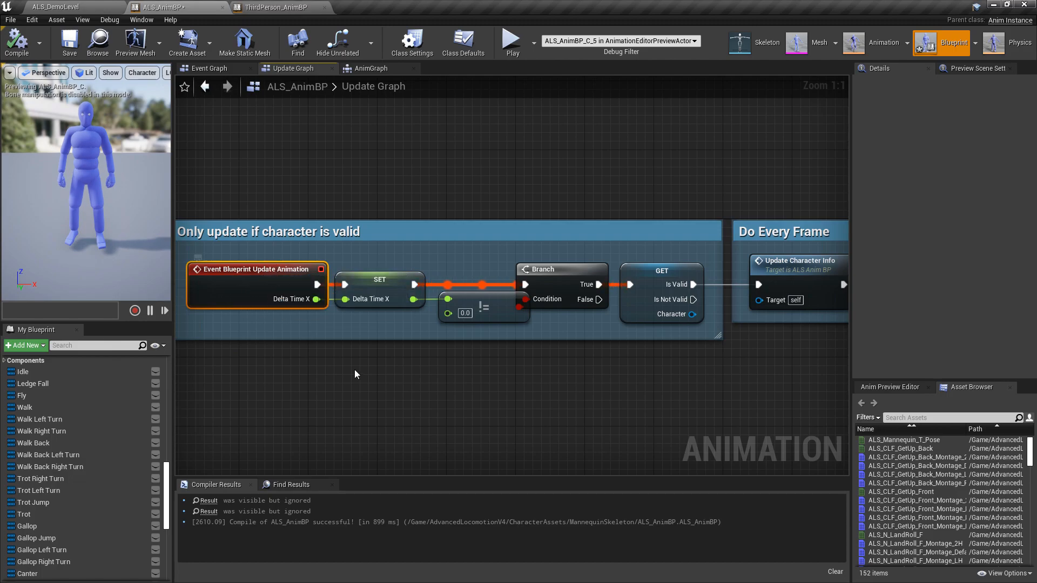
Step: Paste the copied Riders Component nodes below Do Every Frame and delete the Set Variables call from them
{"action": "scroll", "coordinate": [352, 368], "scroll_direction": "down", "scroll_amount": 4}
{"action": "right_click_drag", "start_coordinate": [699, 384], "coordinate": [649, 349]}
{"action": "scroll", "coordinate": [578, 347], "scroll_direction": "up", "scroll_amount": 3}
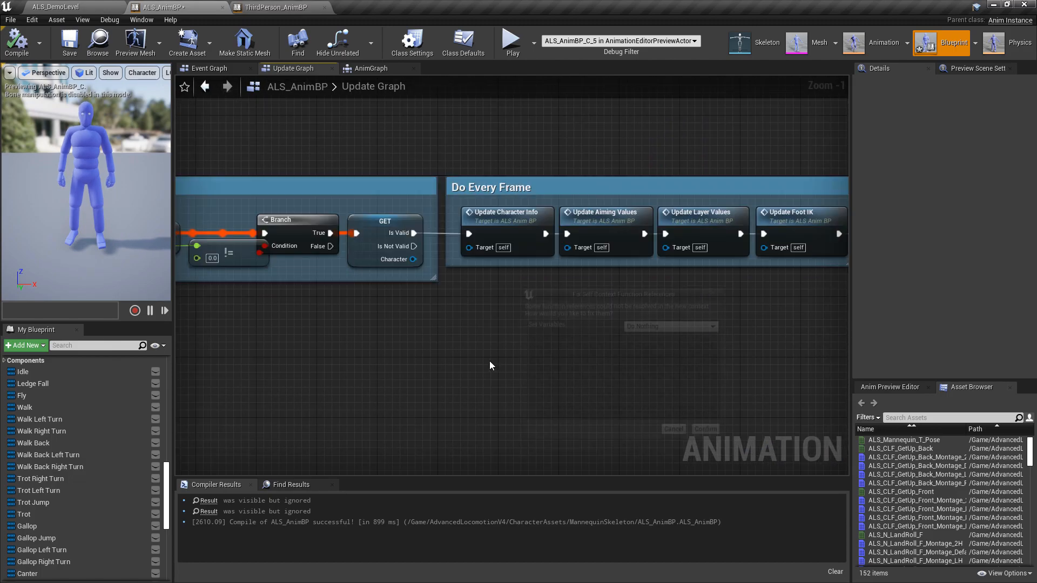
{"action": "key", "text": "ctrl+v"}
{"action": "left_click", "coordinate": [707, 432]}
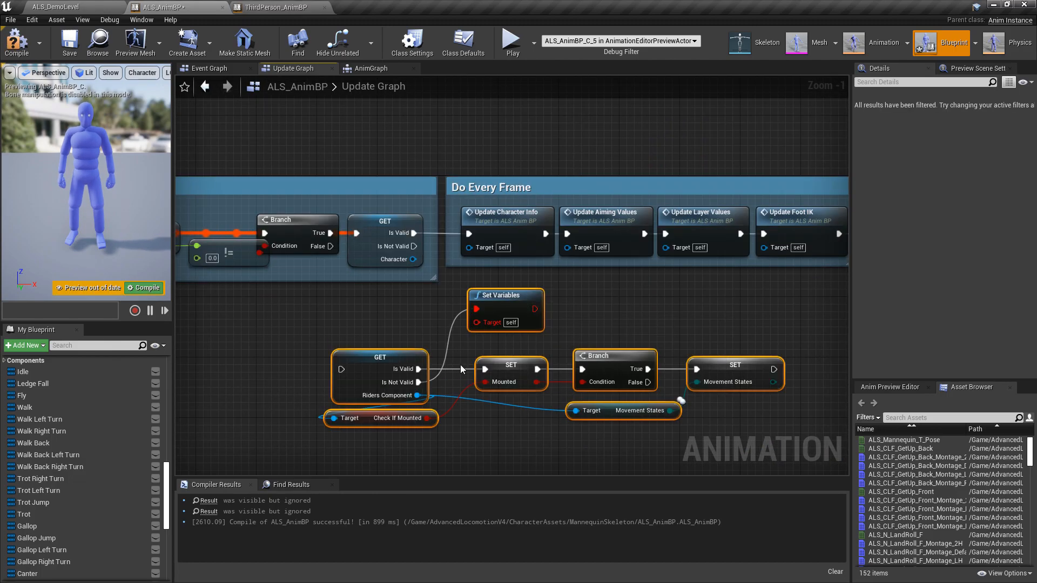
{"action": "left_click", "coordinate": [519, 309]}
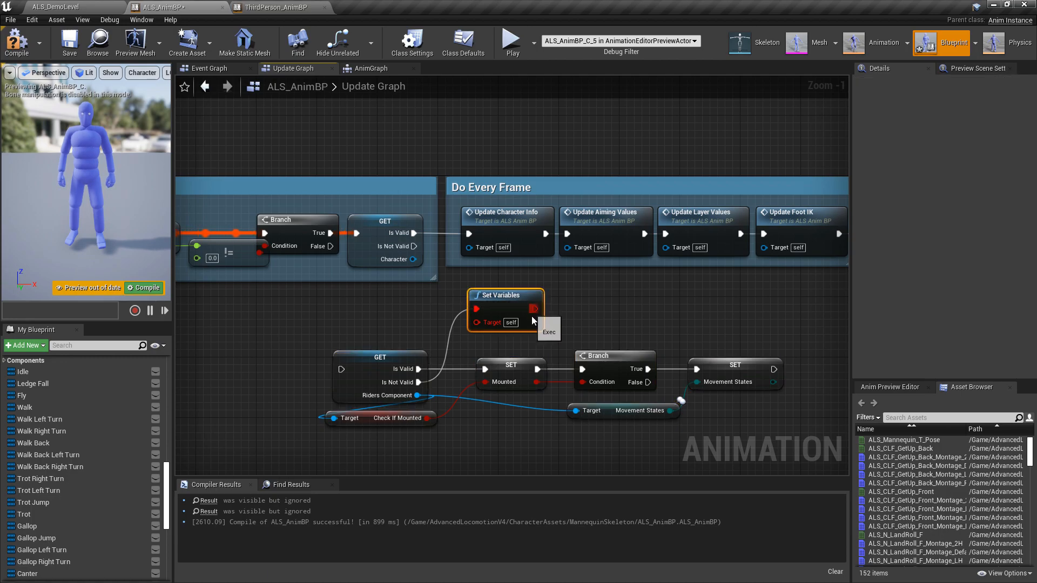
{"action": "key", "text": "Delete"}
Step: Space out the pasted nodes and the Only update if character is valid group, and add a Sequence node from the Character GET's Is Valid output
{"action": "left_click_drag", "start_coordinate": [323, 326], "coordinate": [724, 432]}
{"action": "left_click_drag", "start_coordinate": [376, 357], "coordinate": [502, 319]}
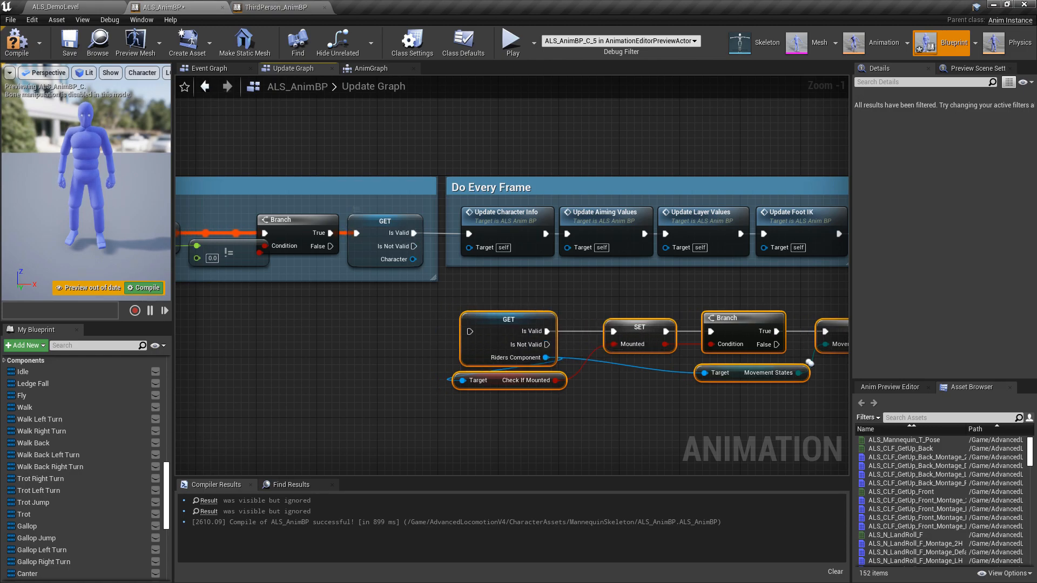
{"action": "scroll", "coordinate": [581, 287], "scroll_direction": "down", "scroll_amount": 2}
{"action": "left_click_drag", "start_coordinate": [281, 181], "coordinate": [588, 293]}
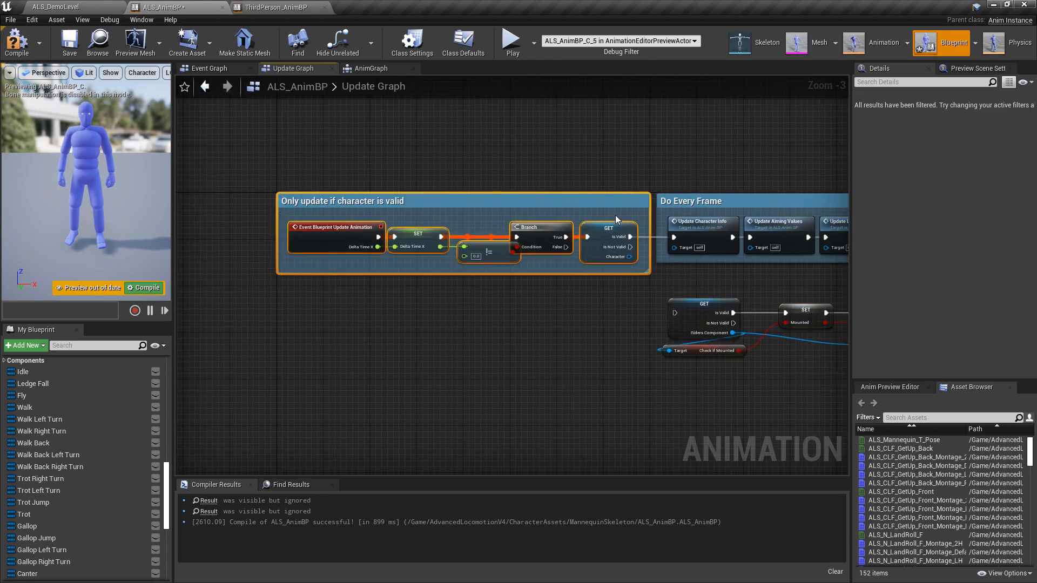
{"action": "left_click_drag", "start_coordinate": [574, 200], "coordinate": [525, 232]}
{"action": "scroll", "coordinate": [486, 235], "scroll_direction": "up", "scroll_amount": 2}
{"action": "type", "text": "seq"}
{"action": "key", "text": "Return"}
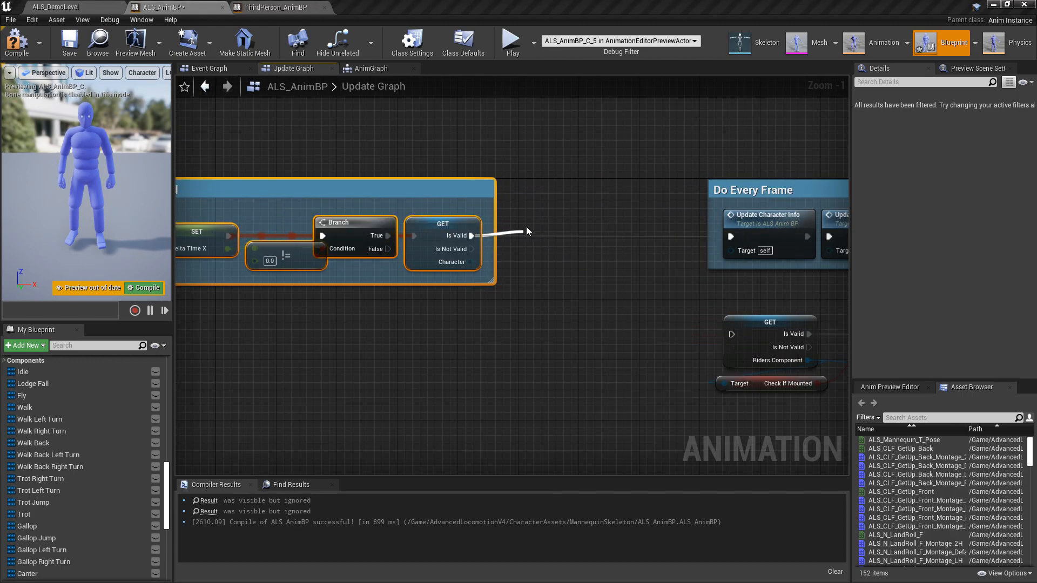
Step: Move the Riders Component chain closer to the Sequence node and connect Then 1 to its validated GET node
{"action": "left_click_drag", "start_coordinate": [620, 309], "coordinate": [773, 398]}
{"action": "right_click_drag", "start_coordinate": [519, 364], "coordinate": [744, 364]}
{"action": "left_click_drag", "start_coordinate": [544, 316], "coordinate": [410, 267]}
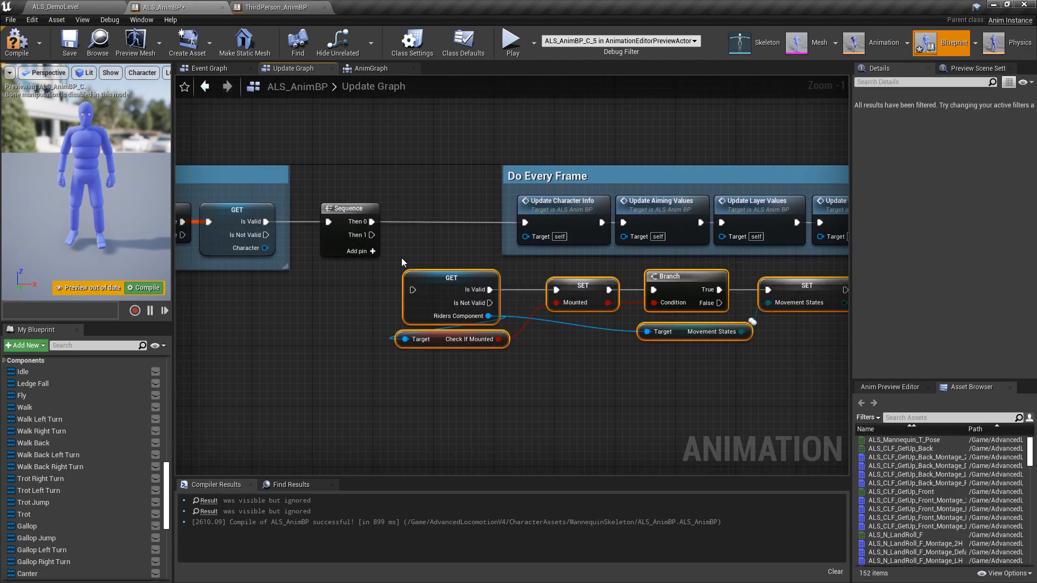
{"action": "left_click_drag", "start_coordinate": [372, 235], "coordinate": [412, 290]}
{"action": "right_click_drag", "start_coordinate": [449, 262], "coordinate": [341, 254]}
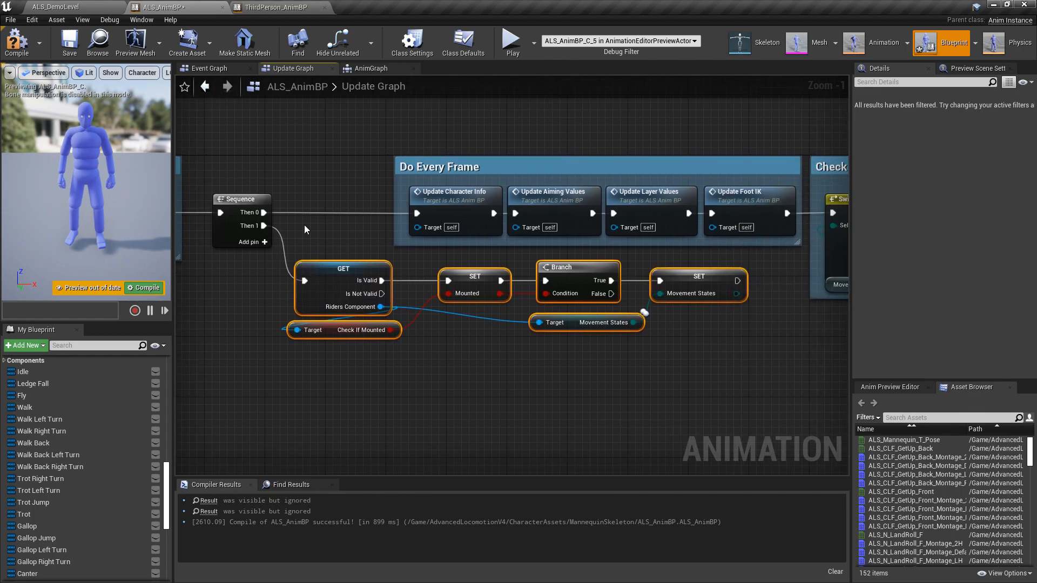
Step: Compile ALS_AnimBP and create the missing Mounted variable from its SET node
{"action": "left_click", "coordinate": [17, 44]}
{"action": "right_click", "coordinate": [346, 304]}
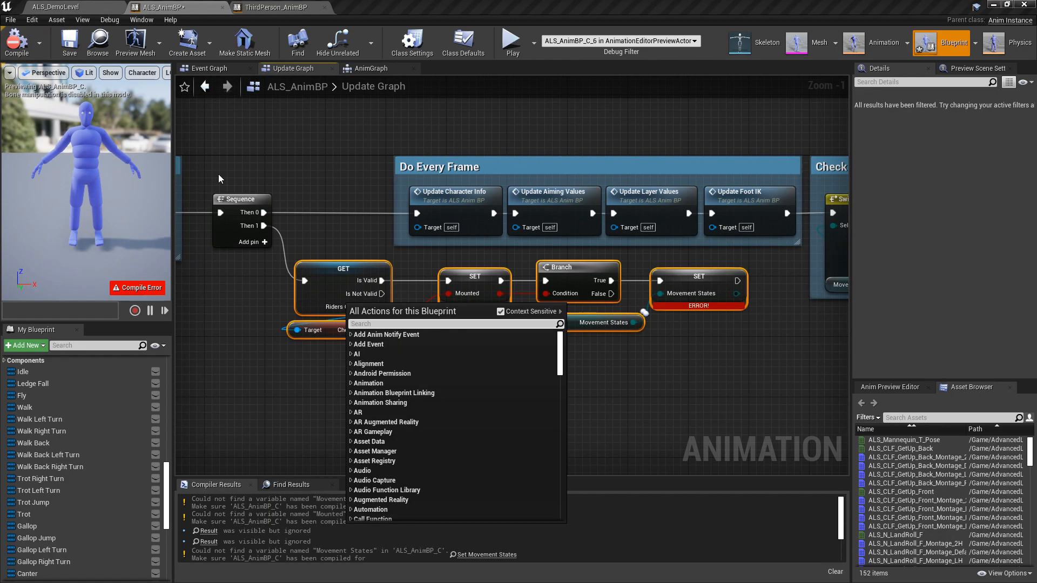
{"action": "right_click_drag", "start_coordinate": [222, 159], "coordinate": [422, 173]}
{"action": "right_click_drag", "start_coordinate": [344, 215], "coordinate": [245, 205]}
{"action": "left_click", "coordinate": [246, 205]}
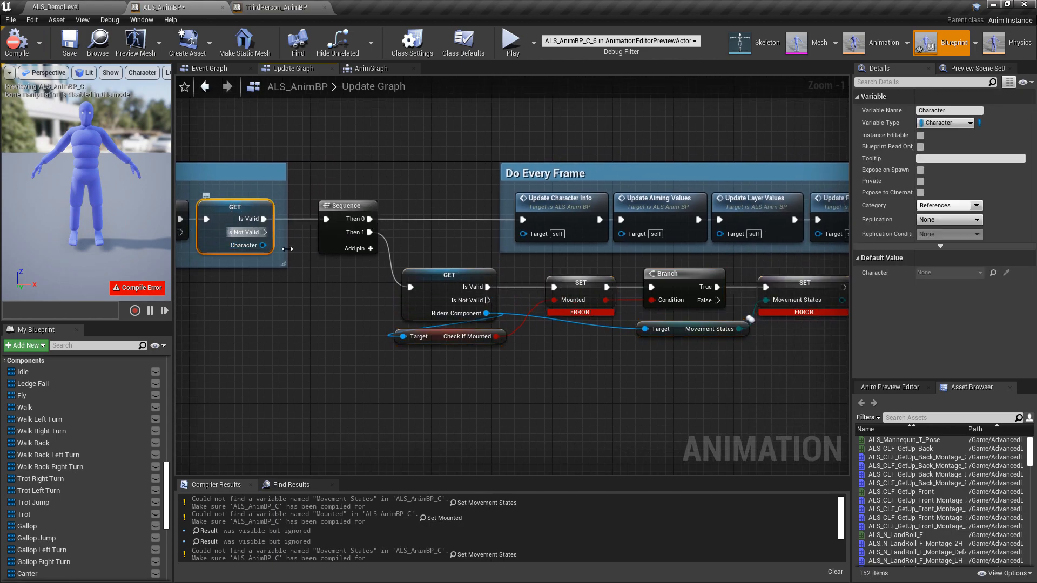
{"action": "right_click_drag", "start_coordinate": [400, 354], "coordinate": [307, 355]}
{"action": "scroll", "coordinate": [402, 334], "scroll_direction": "up", "scroll_amount": 1}
{"action": "right_click", "coordinate": [504, 275]}
{"action": "left_click", "coordinate": [507, 301]}
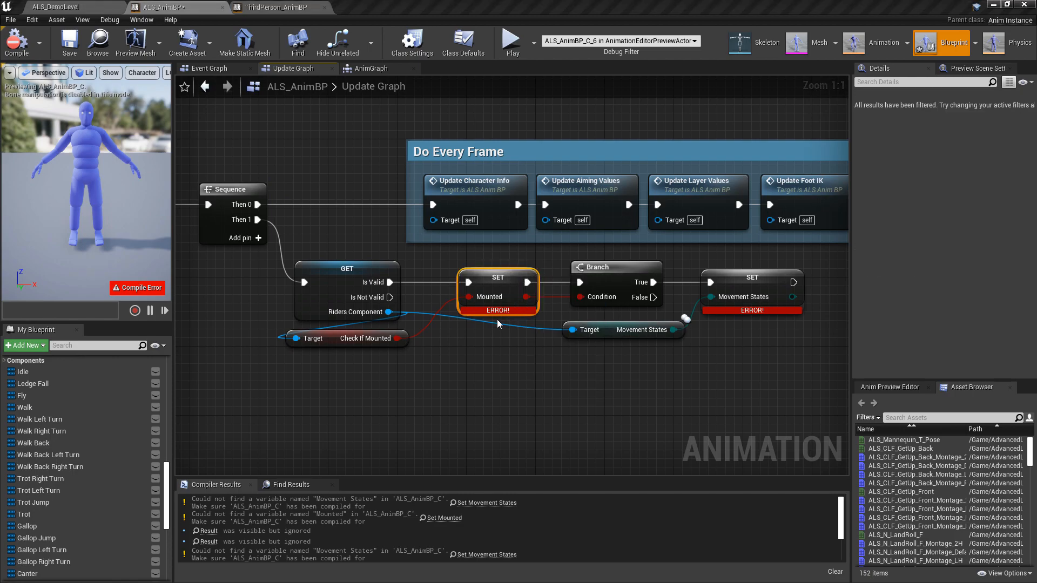
Step: Create the missing Movement States variable from its SET node, then compile and save ALS_AnimBP
{"action": "right_click_drag", "start_coordinate": [555, 355], "coordinate": [388, 353]}
{"action": "right_click", "coordinate": [591, 281]}
{"action": "left_click", "coordinate": [604, 304]}
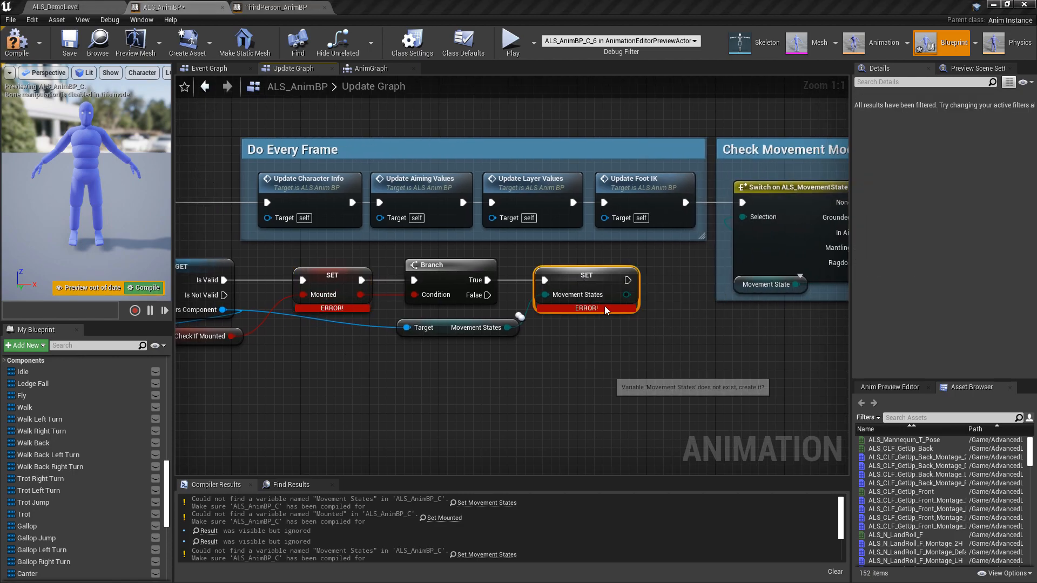
{"action": "right_click_drag", "start_coordinate": [462, 356], "coordinate": [628, 325]}
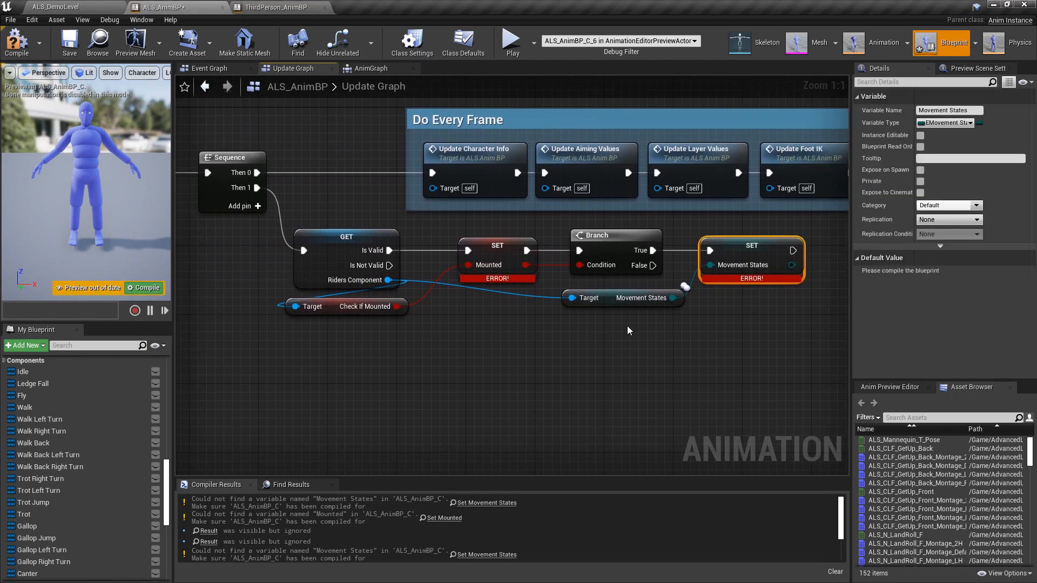
{"action": "left_click", "coordinate": [69, 43]}
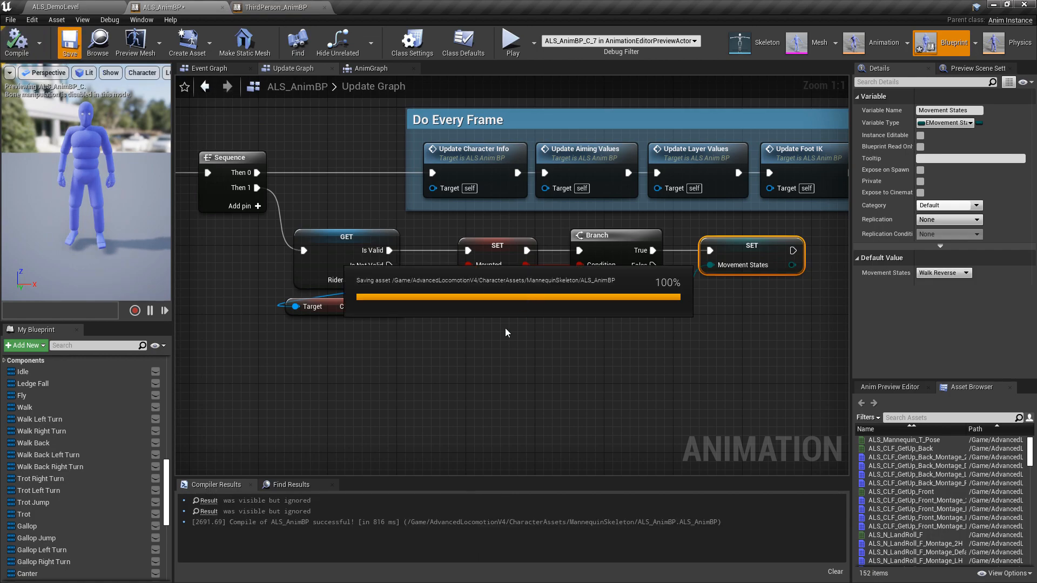
{"action": "scroll", "coordinate": [484, 348], "scroll_direction": "down", "scroll_amount": 7}
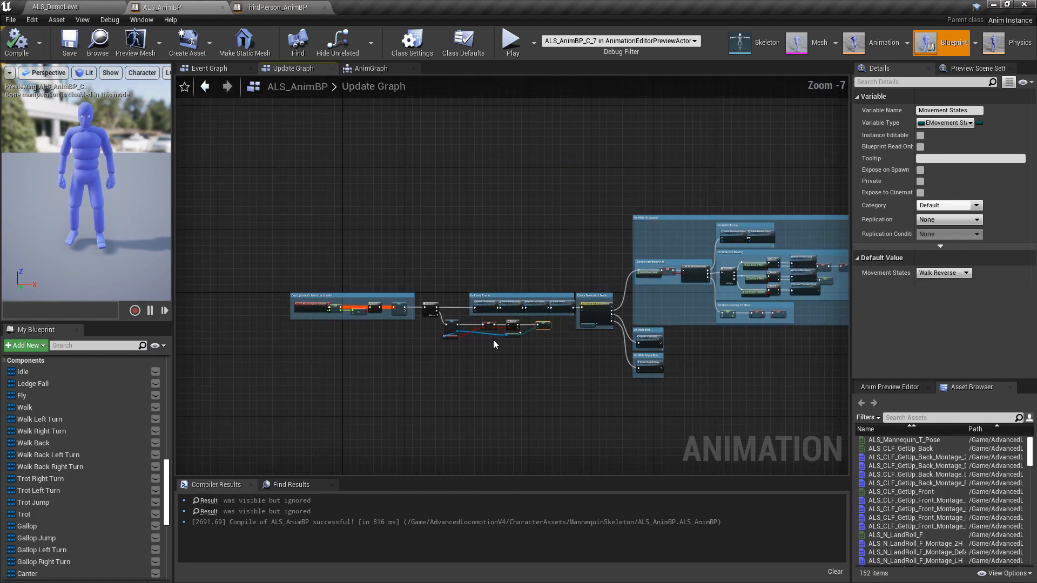
Step: In ALS_AnimBP's AnimGraph, move the Output Pose node away from Ragdoll Override to make room for more nodes
{"action": "scroll", "coordinate": [493, 340], "scroll_direction": "up", "scroll_amount": 2}
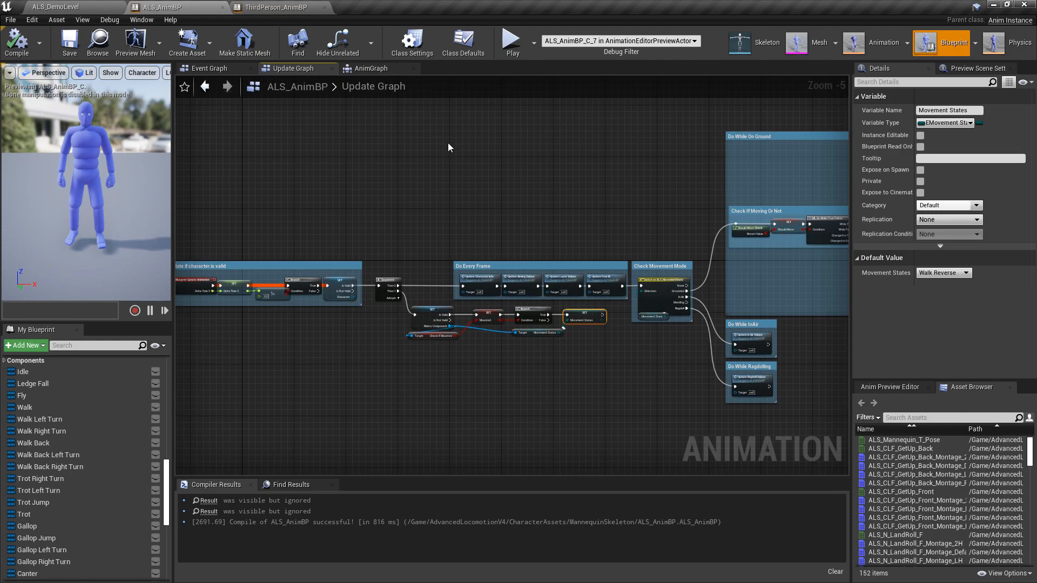
{"action": "left_click", "coordinate": [382, 70]}
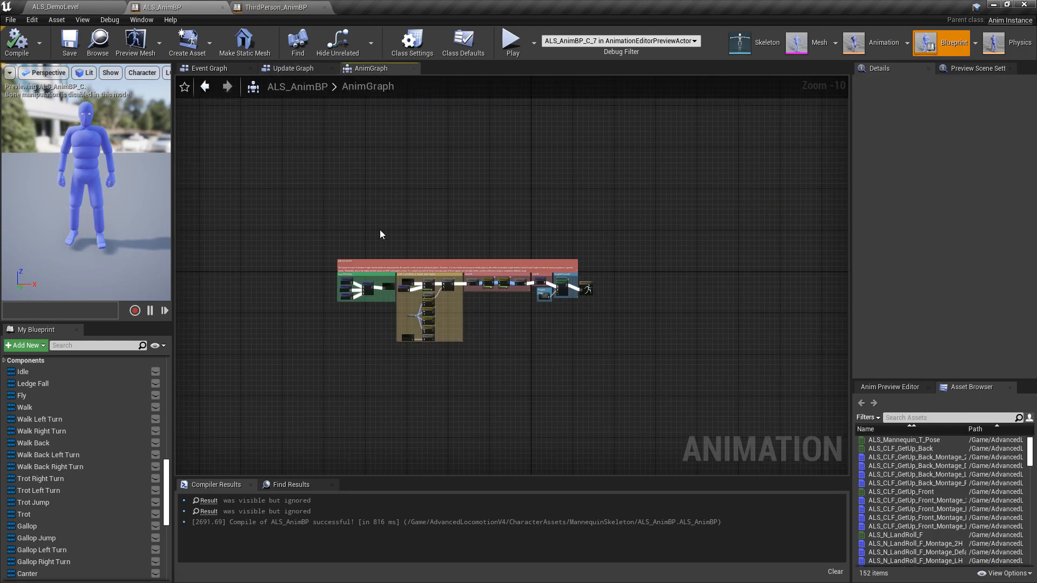
{"action": "scroll", "coordinate": [631, 309], "scroll_direction": "up", "scroll_amount": 4}
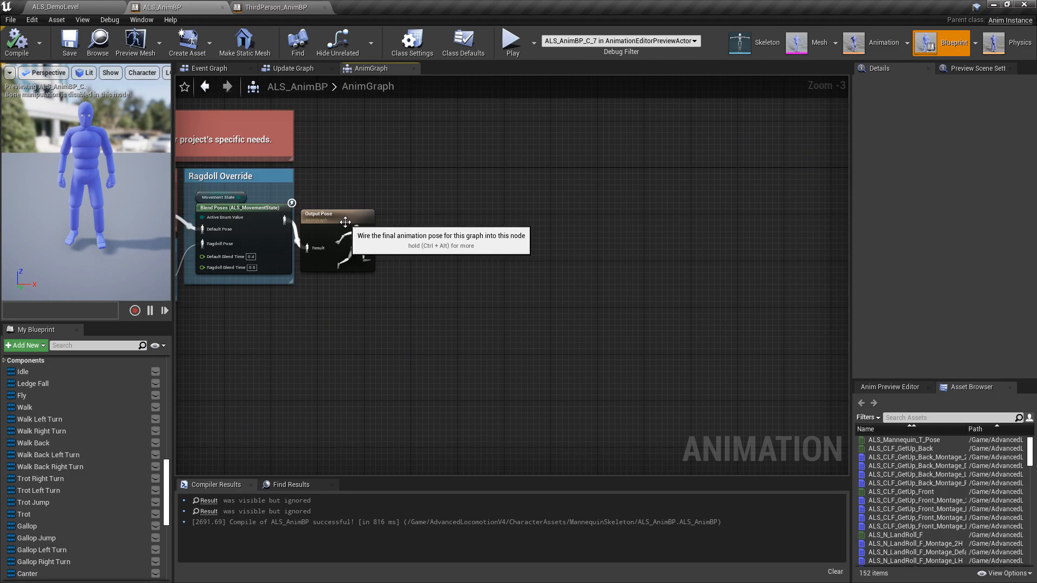
{"action": "left_click", "coordinate": [582, 203]}
{"action": "left_click_drag", "start_coordinate": [582, 203], "coordinate": [606, 192]}
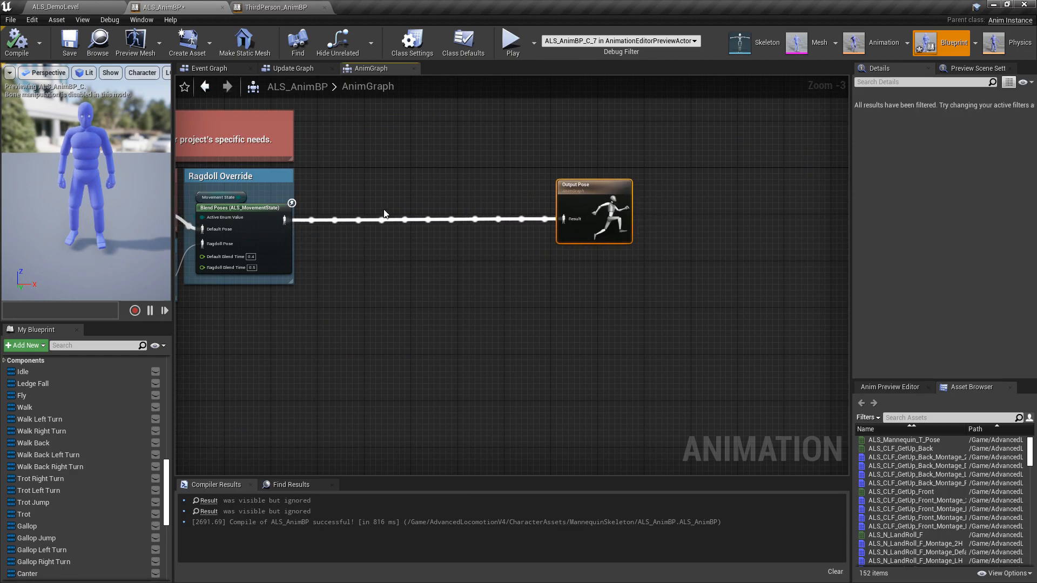
Step: Copy the Slot 'DefaultSlot' node from ThirdPerson_AnimBP's AnimGraph into ALS_AnimBP's AnimGraph and place it above the pose connection
{"action": "left_click", "coordinate": [276, 7]}
{"action": "left_click", "coordinate": [302, 68]}
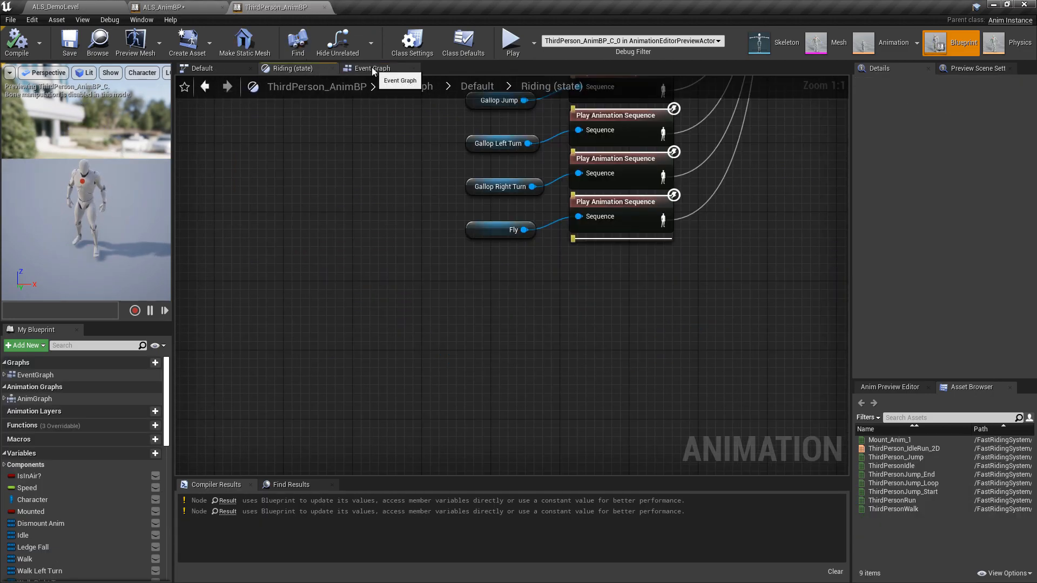
{"action": "left_click", "coordinate": [236, 72]}
{"action": "left_click", "coordinate": [372, 69]}
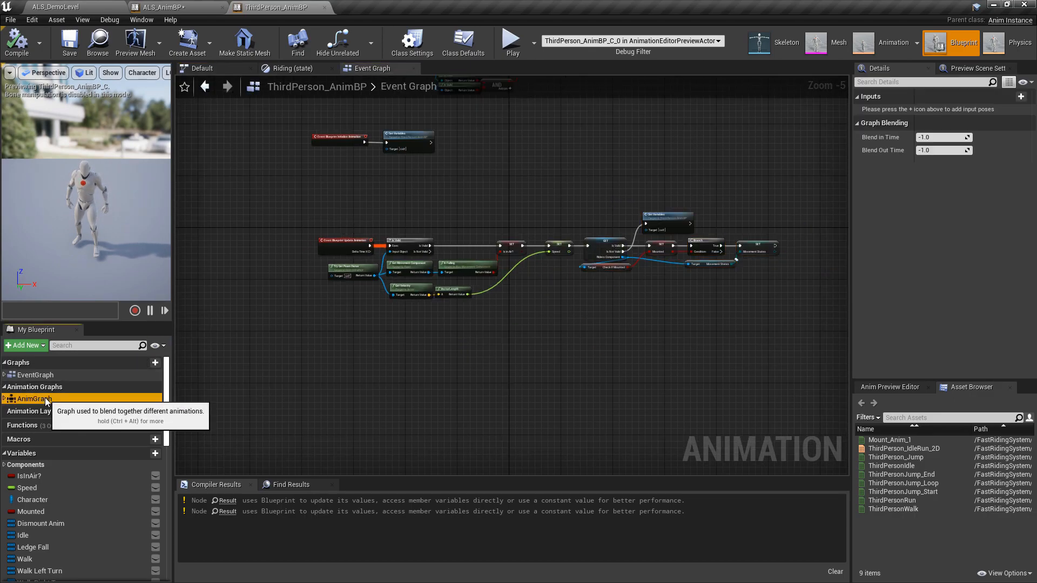
{"action": "double_click", "coordinate": [81, 398]}
{"action": "left_click", "coordinate": [162, 7]}
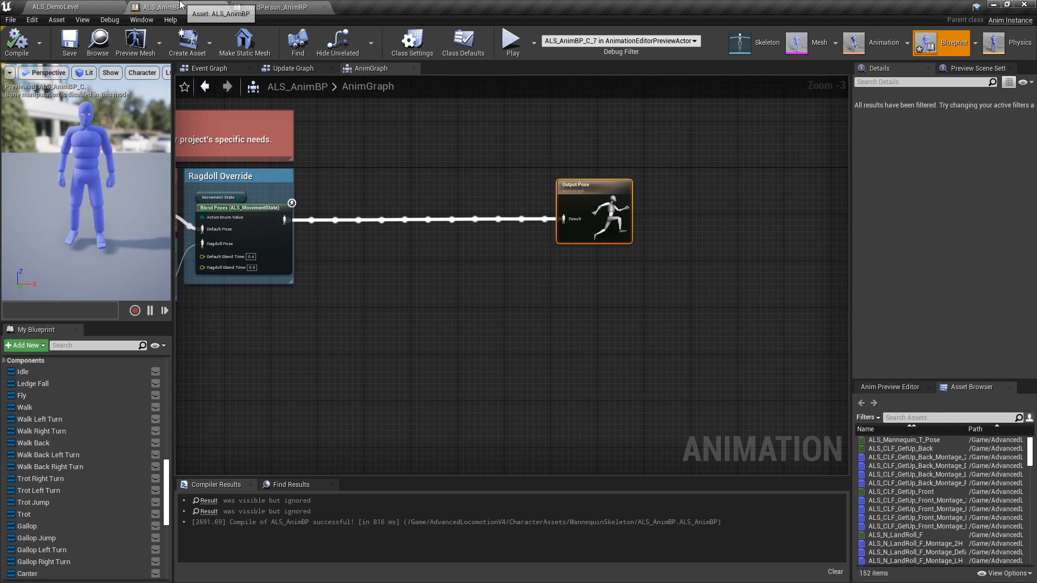
{"action": "key", "text": "ctrl+v"}
{"action": "left_click_drag", "start_coordinate": [427, 195], "coordinate": [440, 121]}
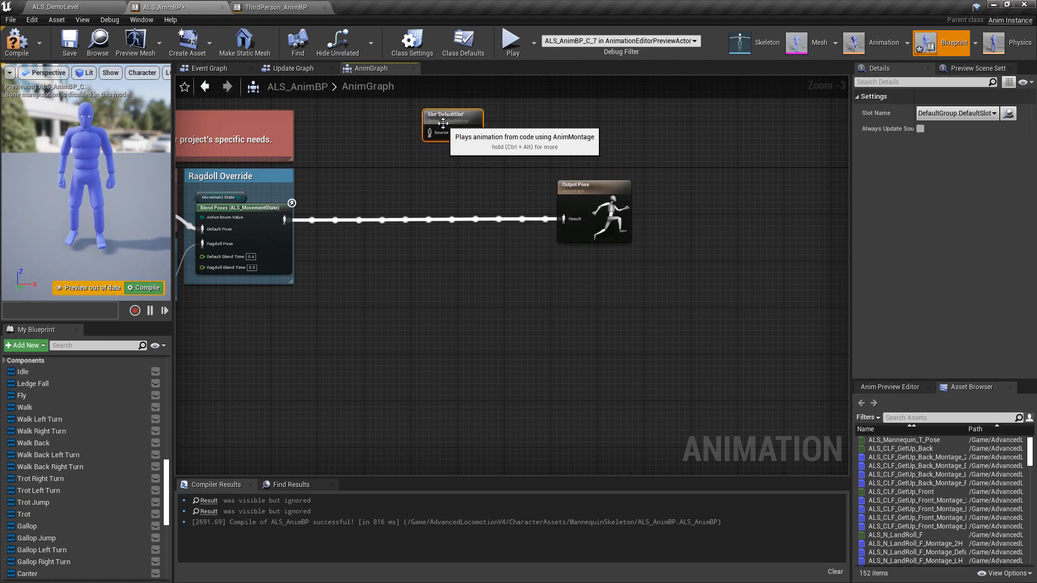
Step: Insert a Blend Poses by bool node before Output Pose and feed the Ragdoll Override result into its False Pose
{"action": "right_click", "coordinate": [409, 199]}
{"action": "type", "text": "blend pos"}
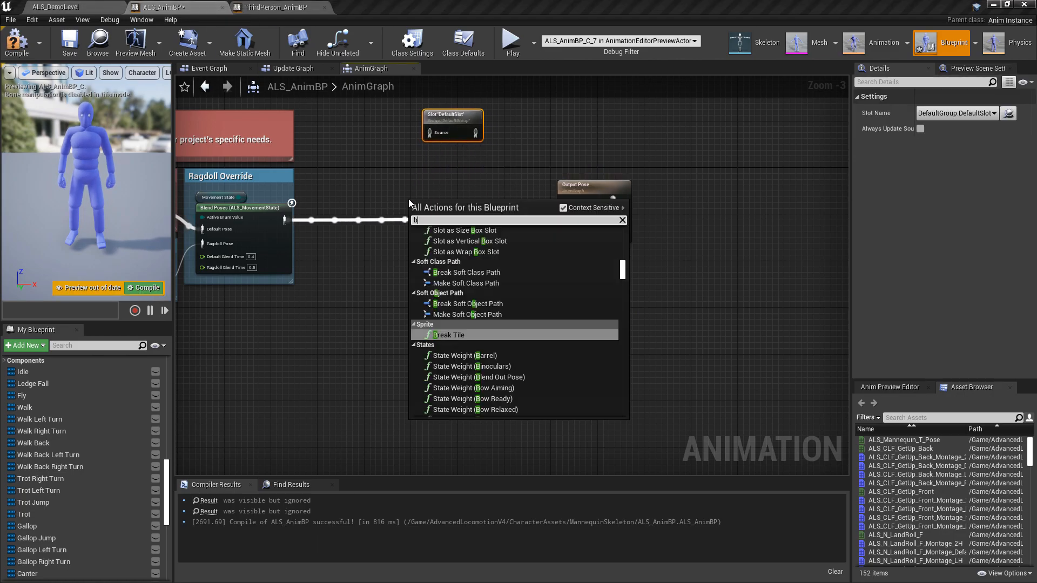
{"action": "key", "text": "Up"}
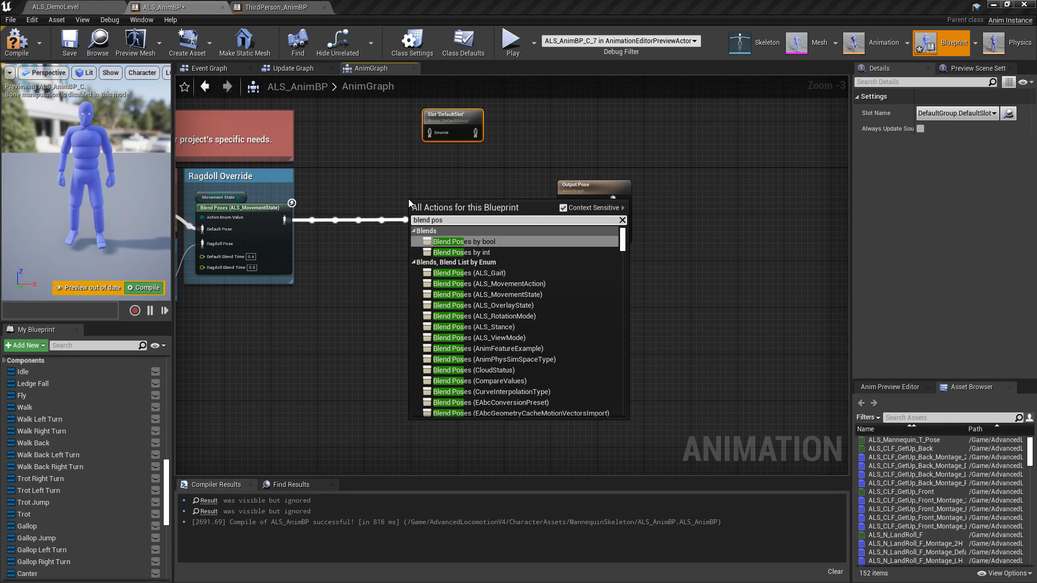
{"action": "key", "text": "Return"}
{"action": "mouse_move", "coordinate": [495, 216]}
{"action": "left_mouse_down"}
{"action": "mouse_move", "coordinate": [564, 219]}
{"action": "mouse_move", "coordinate": [476, 211]}
{"action": "left_mouse_up"}
{"action": "left_click_drag", "start_coordinate": [284, 220], "coordinate": [422, 248]}
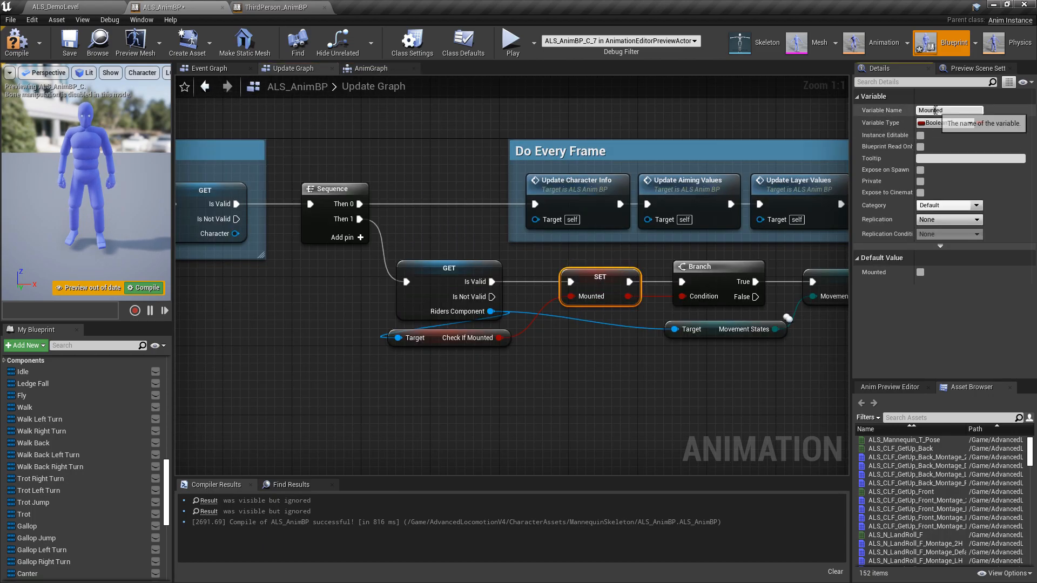
Step: Rename the Mounted variable to Is Mounted and compile ALS_AnimBP
{"action": "key", "text": "Return"}
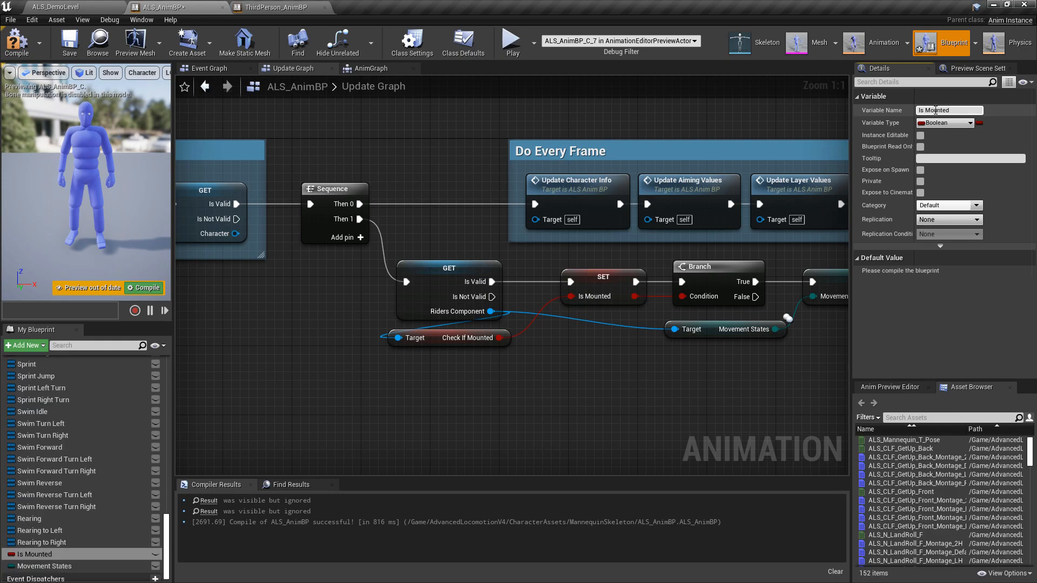
{"action": "left_click", "coordinate": [945, 110]}
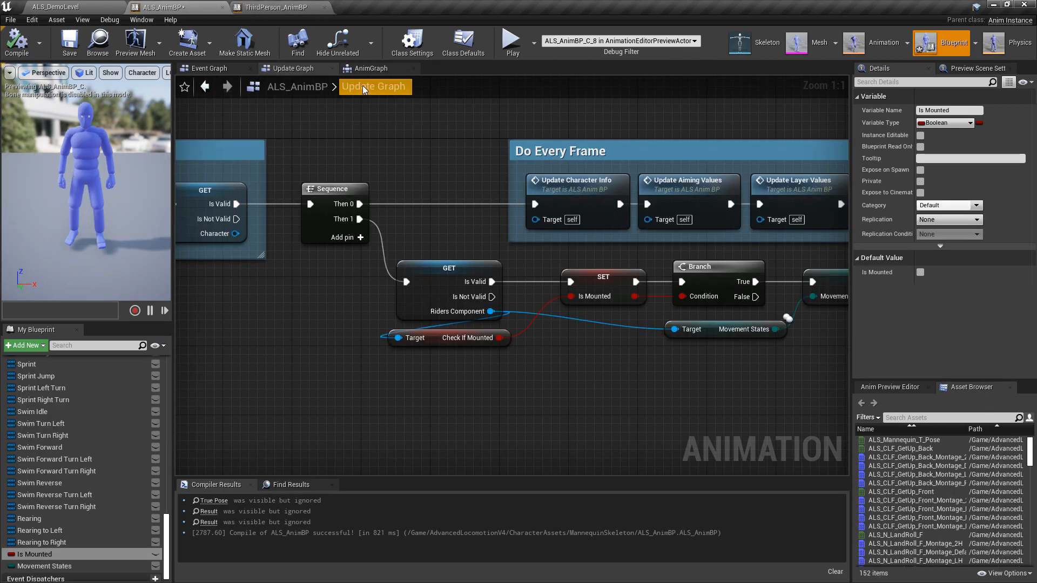
Step: Add an Is Mounted getter to the AnimGraph, connect it to Blend Poses by bool's Active Value and place it beside that node
{"action": "left_click", "coordinate": [378, 72]}
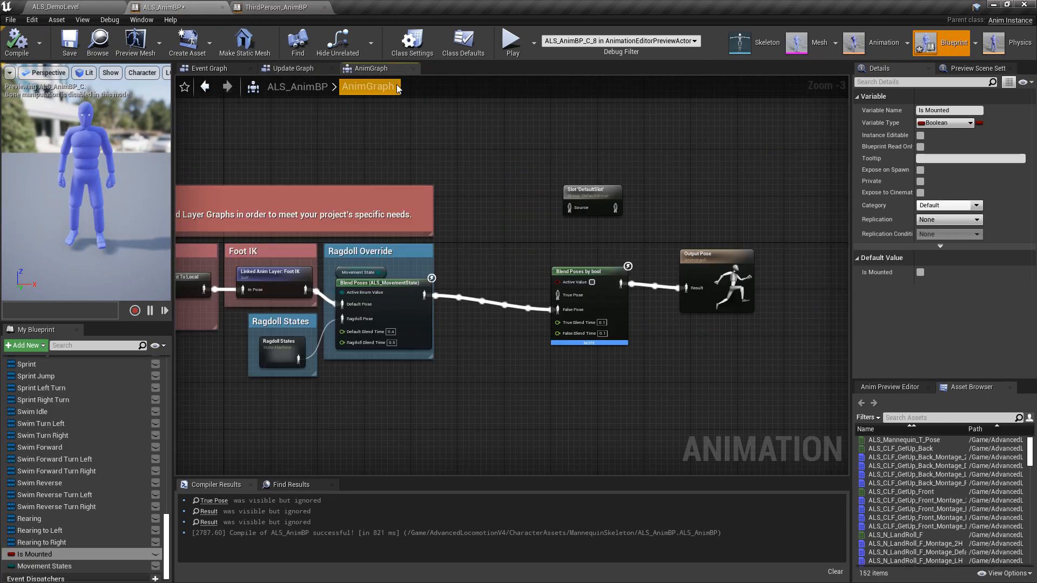
{"action": "right_click", "coordinate": [456, 147]}
{"action": "type", "text": "Is Mounted"}
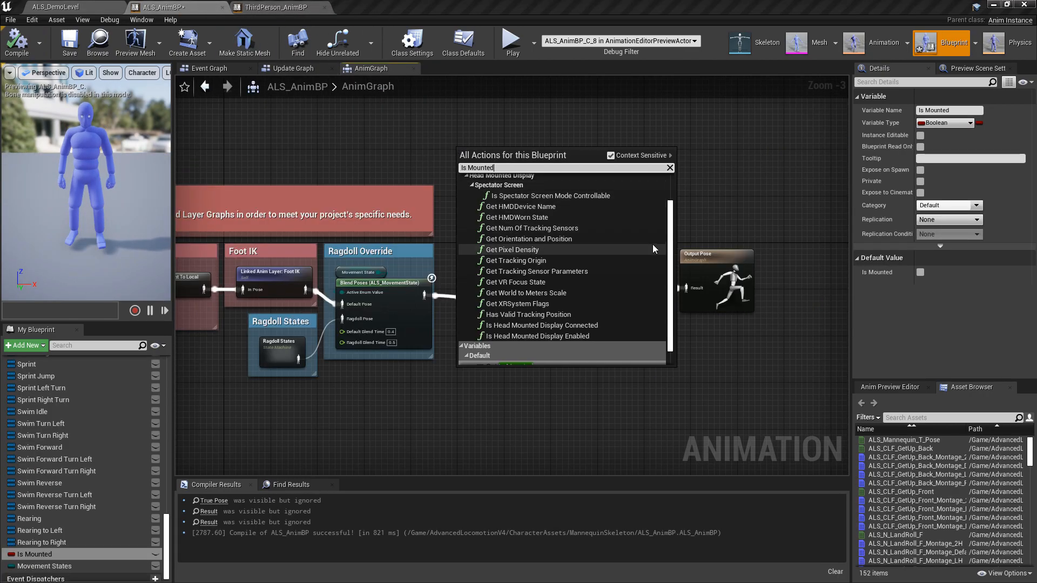
{"action": "left_click", "coordinate": [535, 350]}
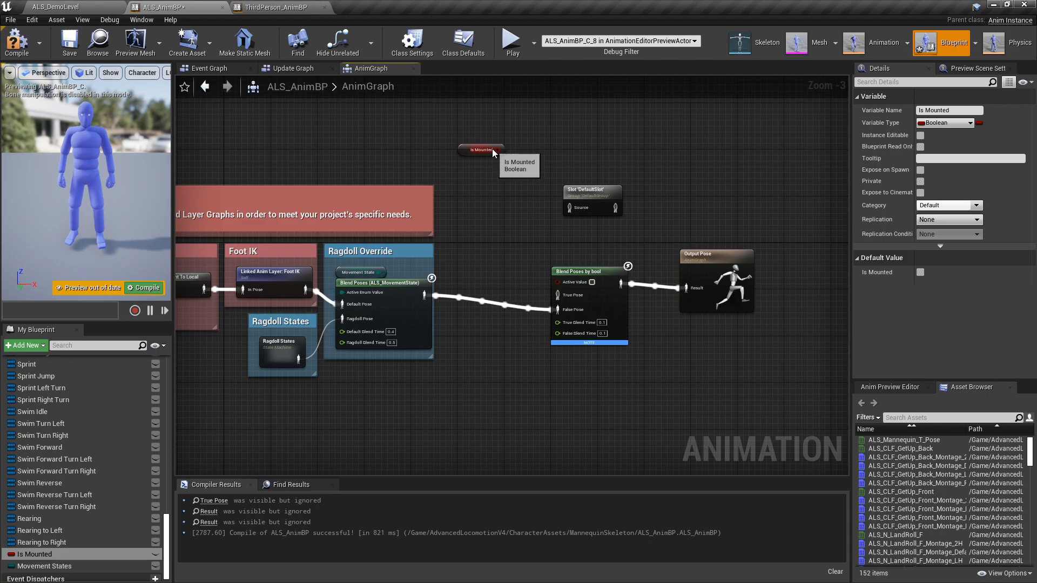
{"action": "scroll", "coordinate": [409, 152], "scroll_direction": "up", "scroll_amount": 2}
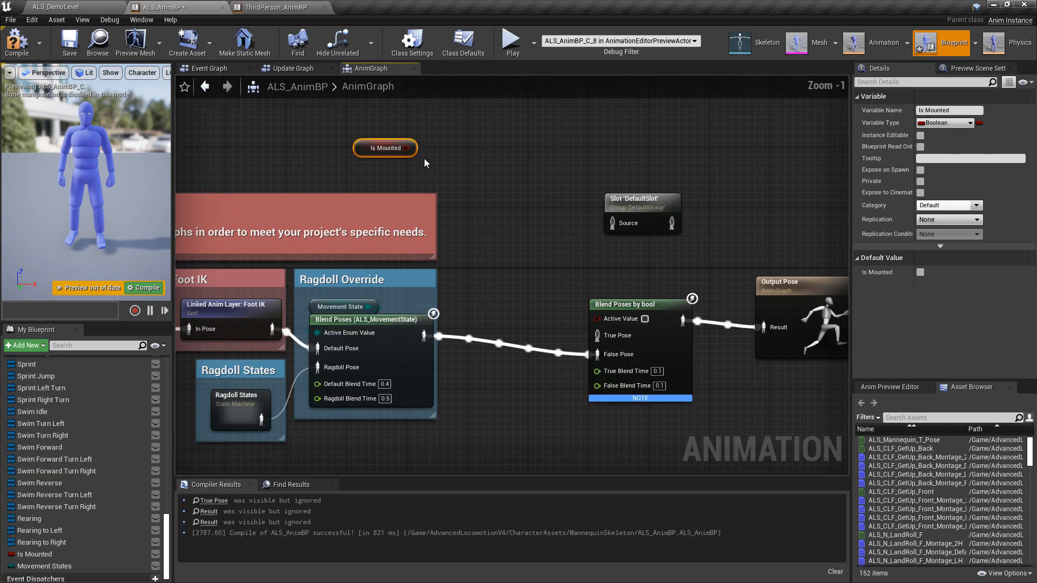
{"action": "left_click_drag", "start_coordinate": [410, 148], "coordinate": [589, 313]}
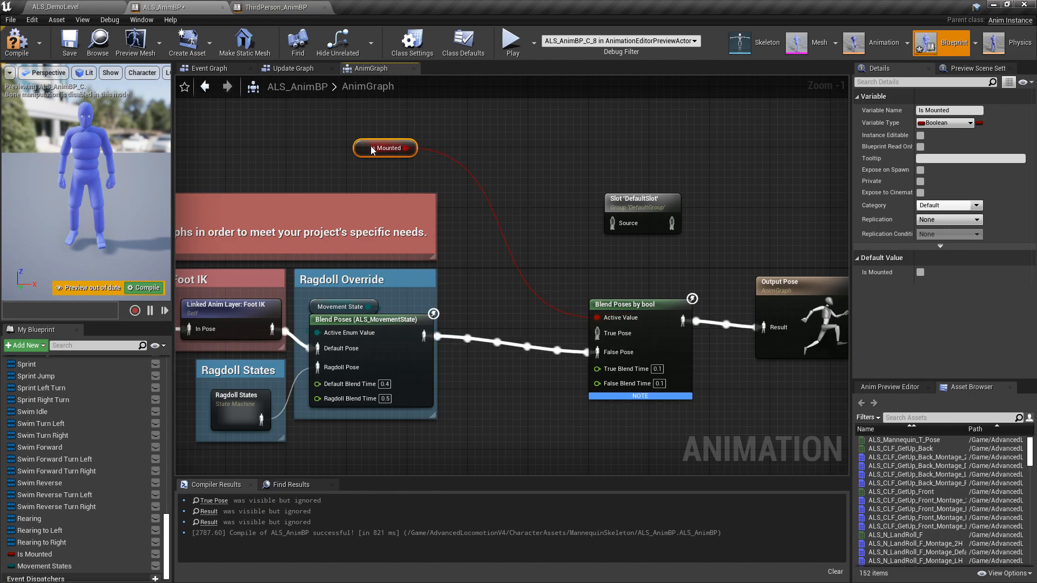
{"action": "left_click_drag", "start_coordinate": [455, 230], "coordinate": [506, 296]}
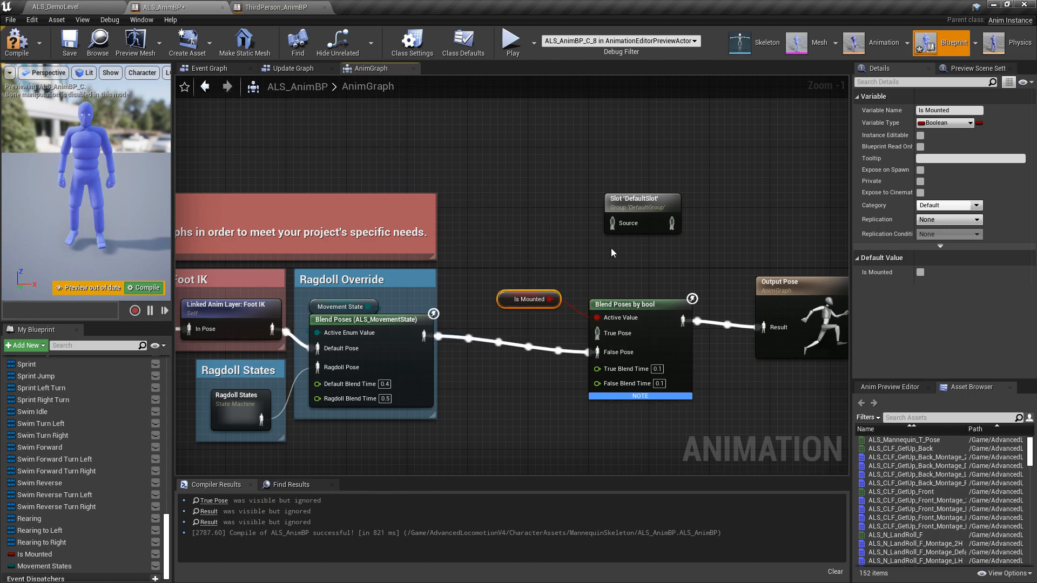
Step: Connect the DefaultSlot node's output to True Pose on Blend Poses by bool and reposition the slot node above it
{"action": "left_click_drag", "start_coordinate": [669, 223], "coordinate": [540, 222]}
{"action": "left_click_drag", "start_coordinate": [594, 336], "coordinate": [597, 333]}
{"action": "left_click_drag", "start_coordinate": [532, 199], "coordinate": [653, 192]}
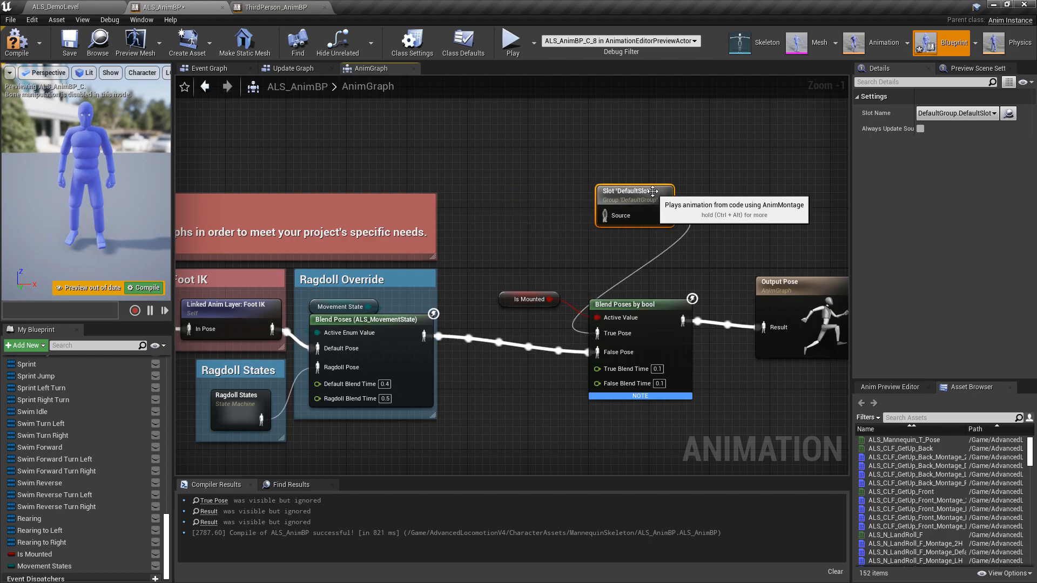
Step: Add a new state machine beside the DefaultSlot node and name it Riding System
{"action": "right_click", "coordinate": [497, 187]}
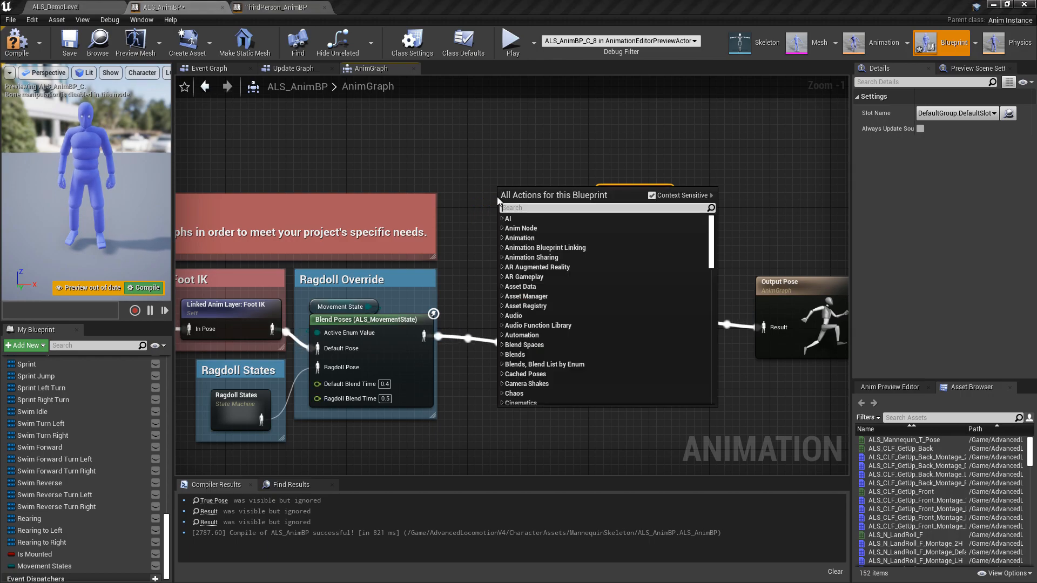
{"action": "type", "text": "state machin"}
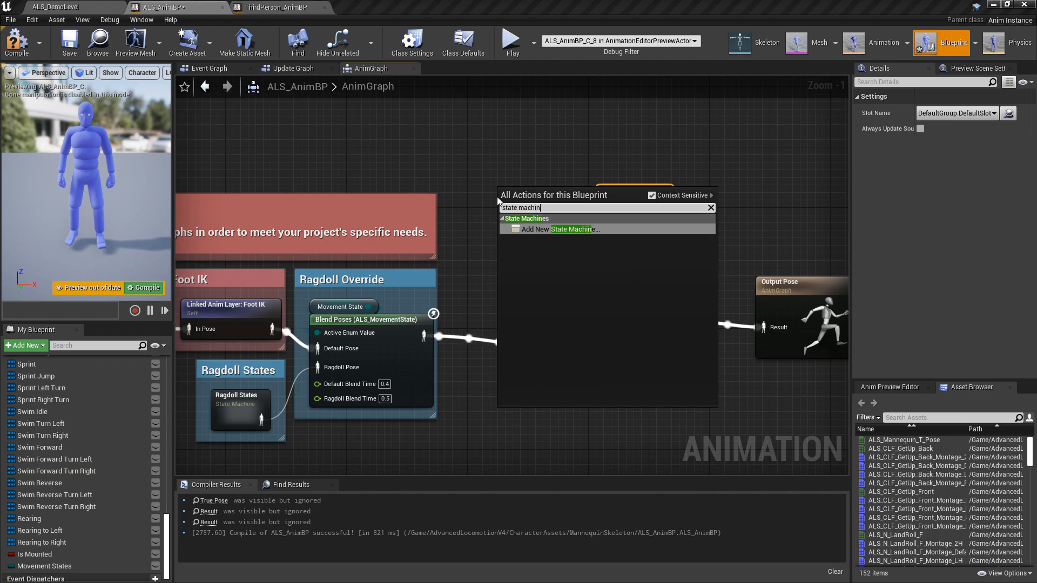
{"action": "key", "text": "Return"}
{"action": "left_click", "coordinate": [964, 113]}
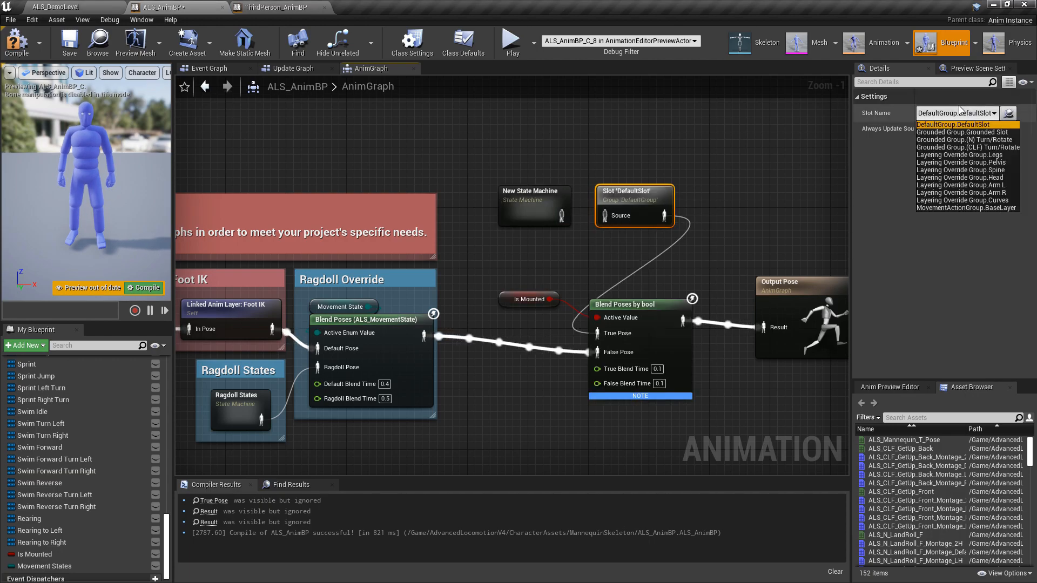
{"action": "left_click", "coordinate": [543, 200]}
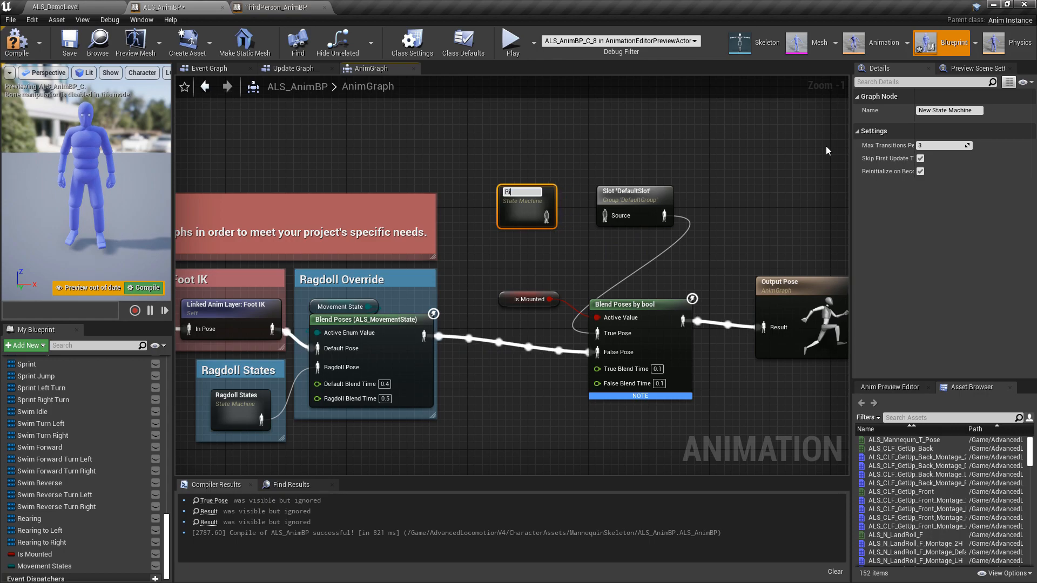
{"action": "type", "text": "Riding System"}
{"action": "key", "text": "Return"}
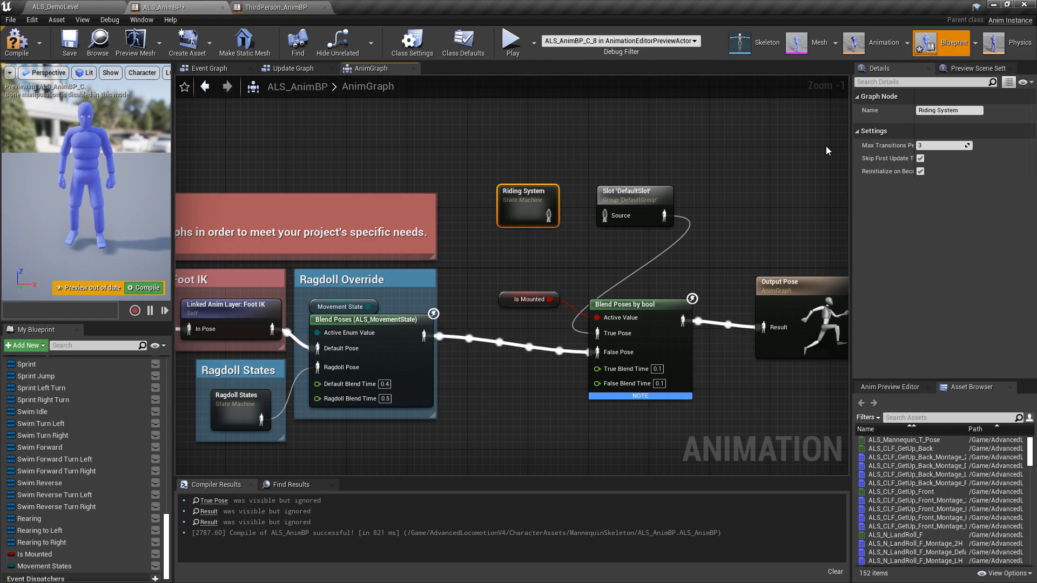
Step: Copy the Riding state from ThirdPerson_AnimBP's Default state machine into the Riding System state machine and connect Entry to it
{"action": "double_click", "coordinate": [524, 216]}
{"action": "left_click", "coordinate": [278, 7]}
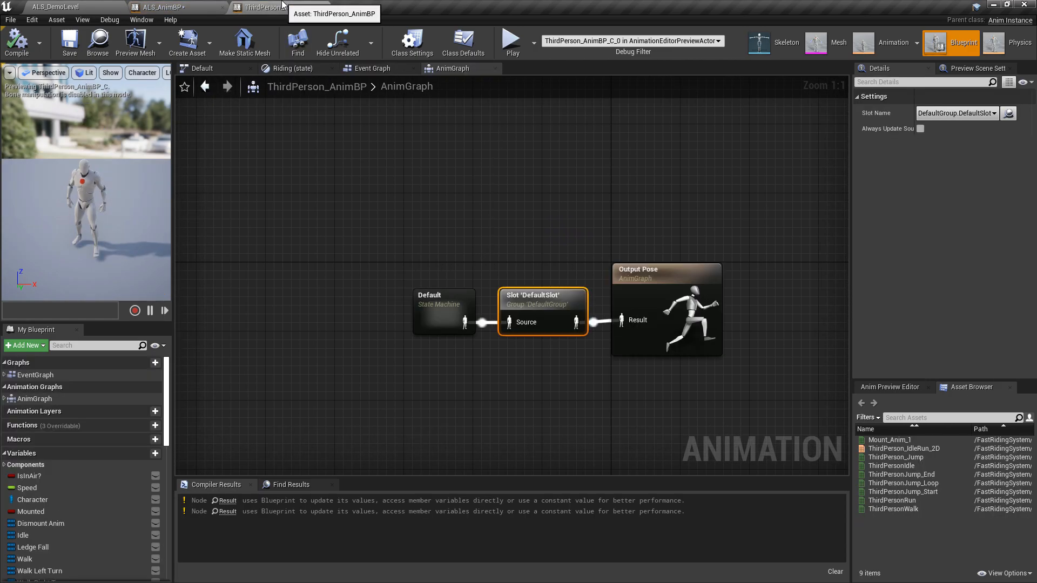
{"action": "double_click", "coordinate": [440, 314]}
{"action": "left_click_drag", "start_coordinate": [353, 140], "coordinate": [466, 203]}
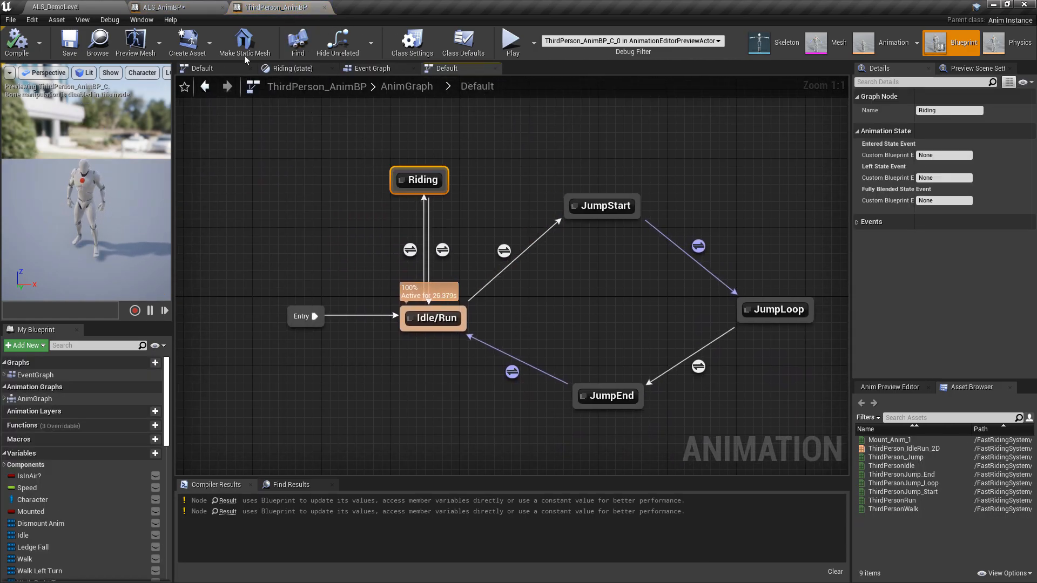
{"action": "left_click", "coordinate": [214, 9]}
{"action": "key", "text": "ctrl+v"}
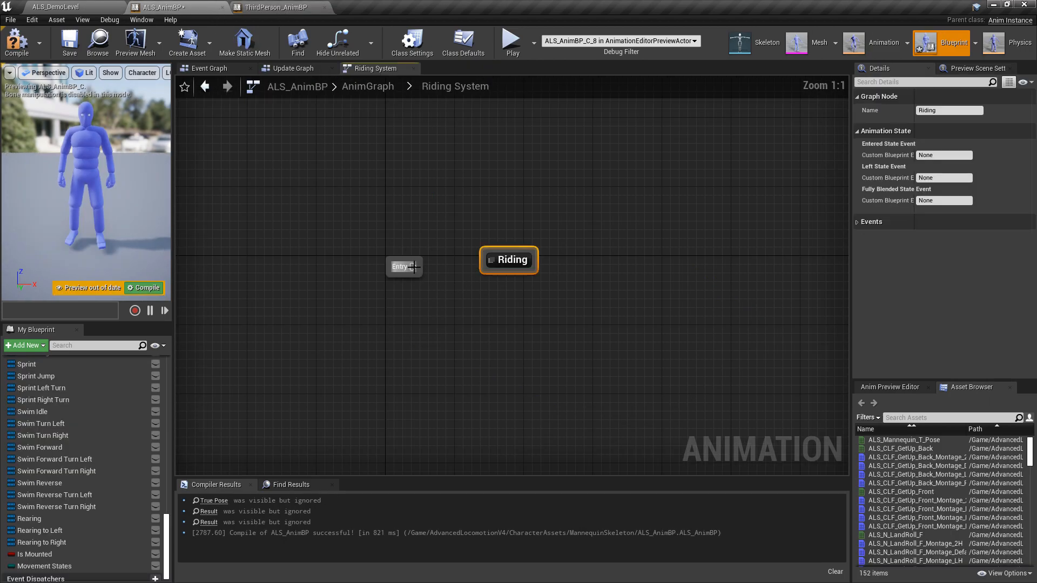
{"action": "left_click_drag", "start_coordinate": [462, 269], "coordinate": [482, 267]}
Step: Check the pasted Riding state's contents, compile and save ALS_AnimBP, and return to the Riding System state machine
{"action": "double_click", "coordinate": [508, 260]}
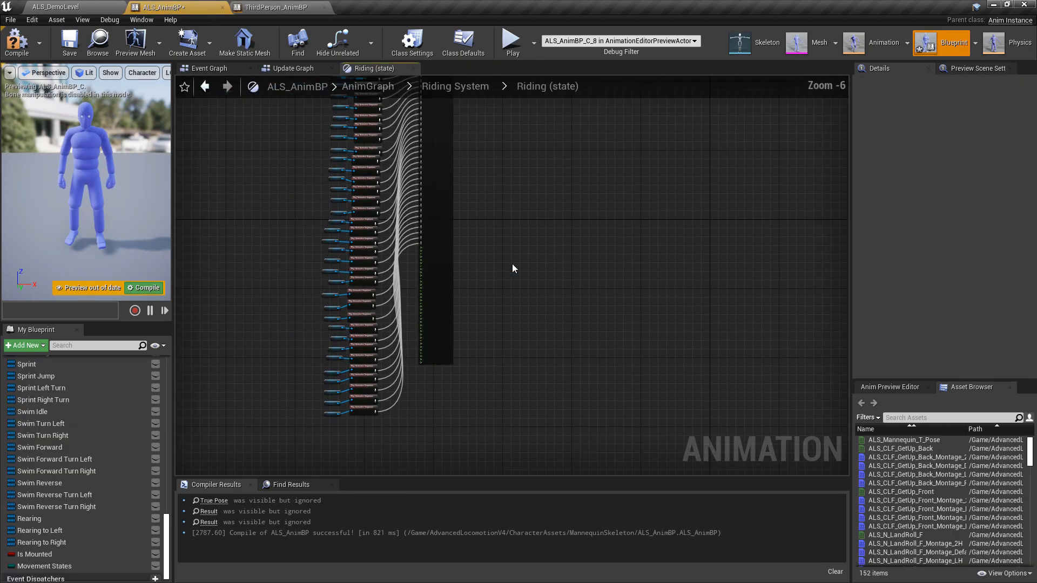
{"action": "key", "text": "ctrl+s"}
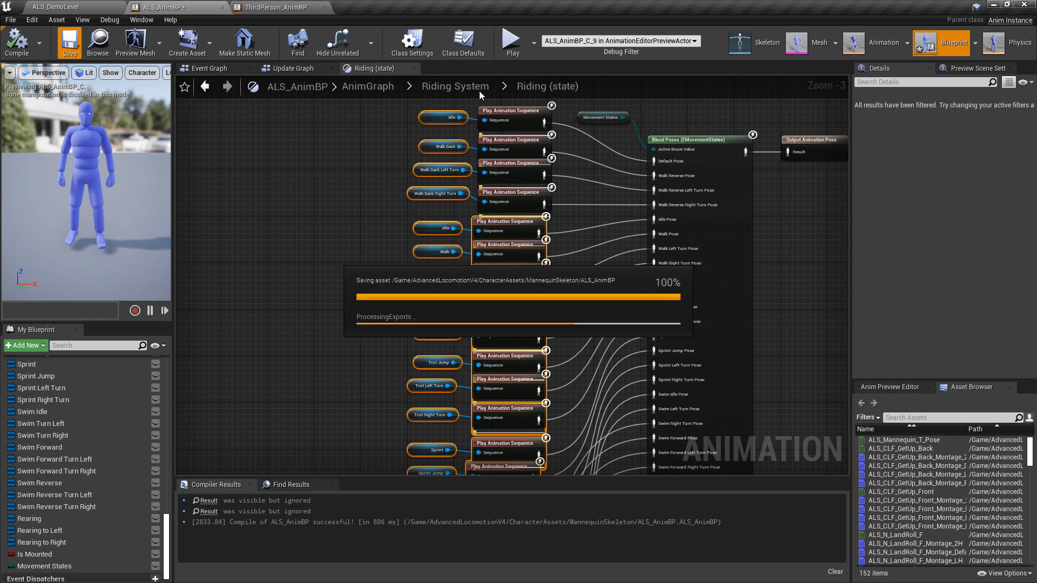
{"action": "left_click", "coordinate": [479, 89]}
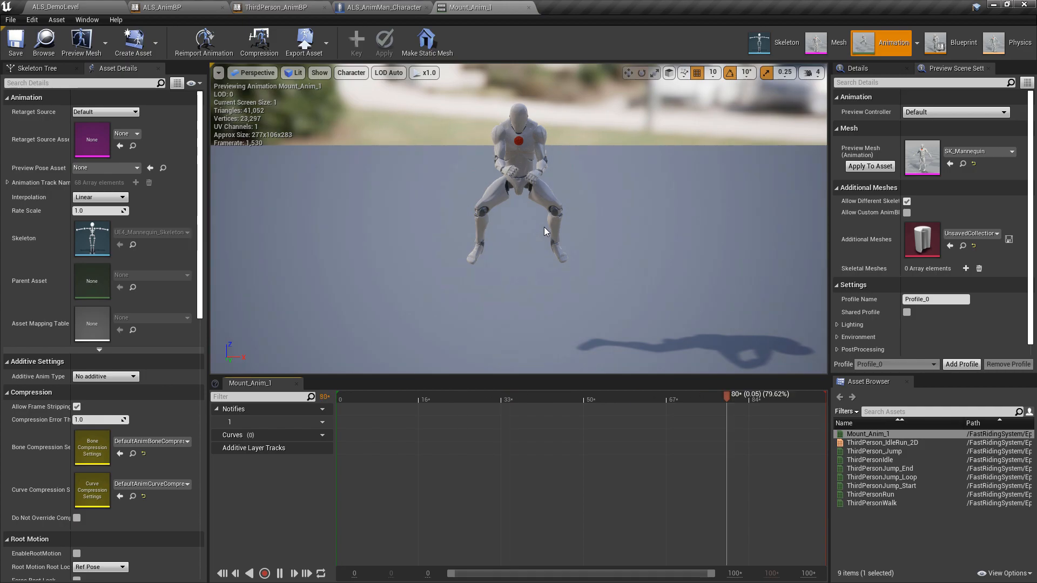
Step: Open the skeleton used by Mount_Anim_1, show retargeting options in its skeleton tree and examine each bone's translation retargeting mode
{"action": "left_click", "coordinate": [759, 52]}
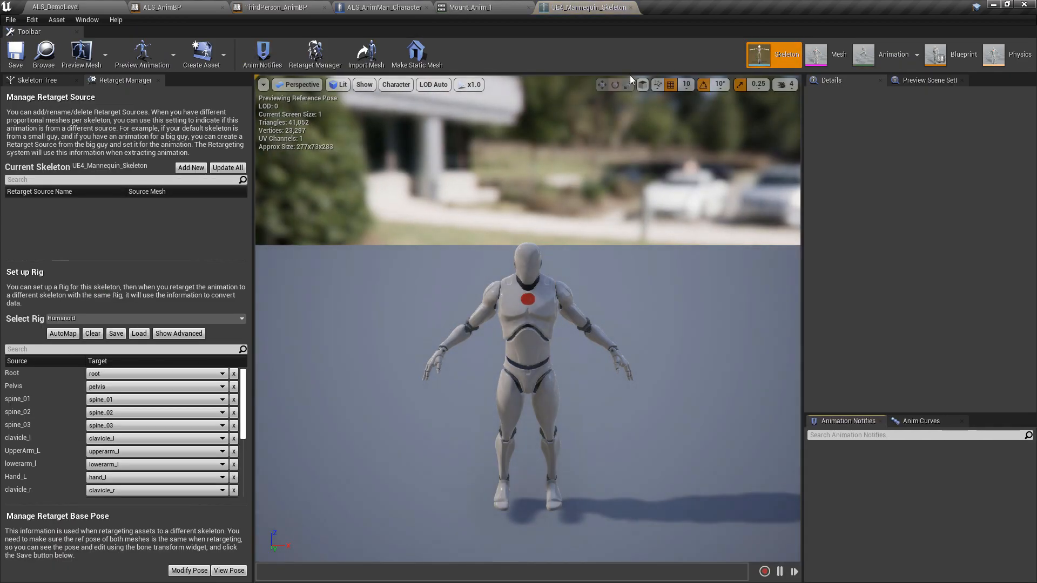
{"action": "left_click", "coordinate": [33, 81]}
{"action": "left_click", "coordinate": [22, 94]}
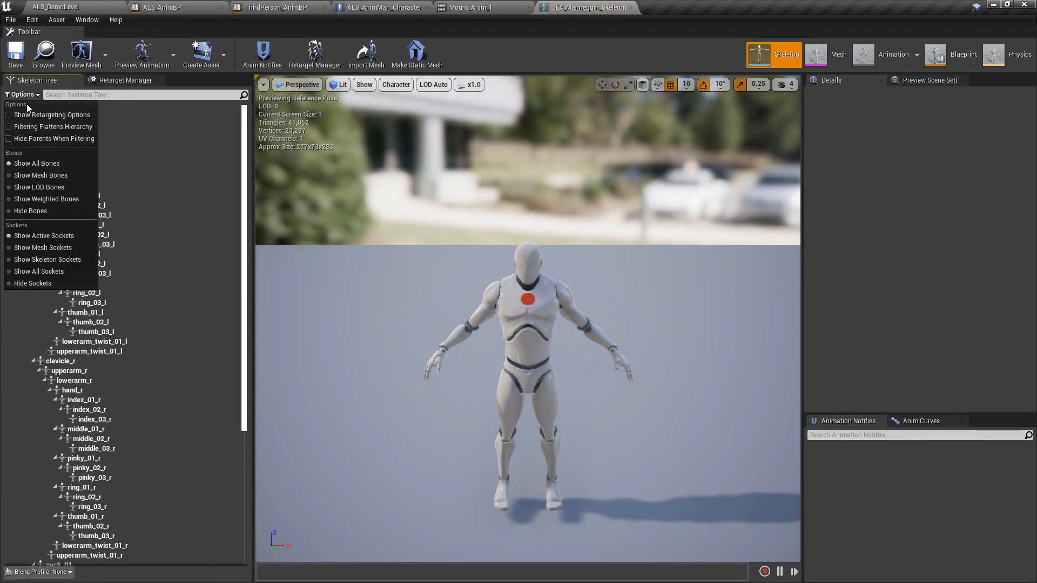
{"action": "left_click", "coordinate": [54, 105]}
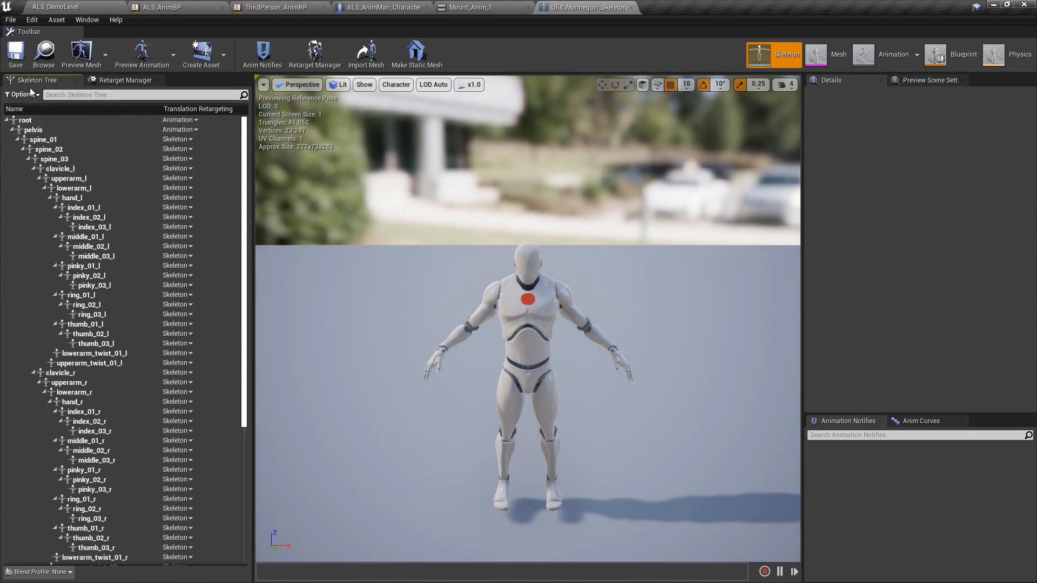
{"action": "left_click_drag", "start_coordinate": [241, 129], "coordinate": [246, 412]}
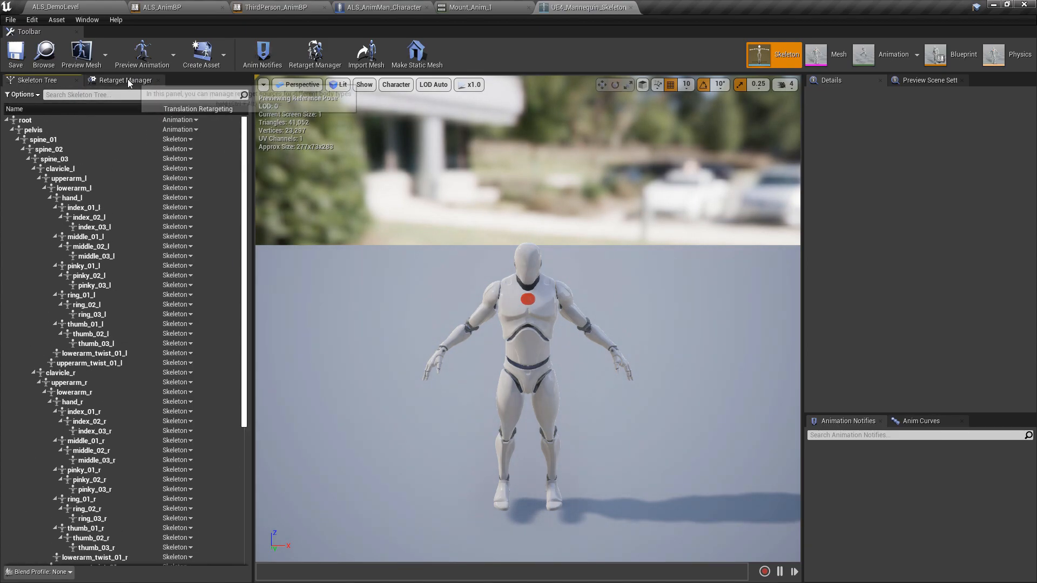
Step: View the rig mapping in UE4_Mannequin_Skeleton's retarget manager and open the AnimMan skeletal mesh used by ALS_AnimMan_CharacterBP
{"action": "left_click", "coordinate": [127, 81]}
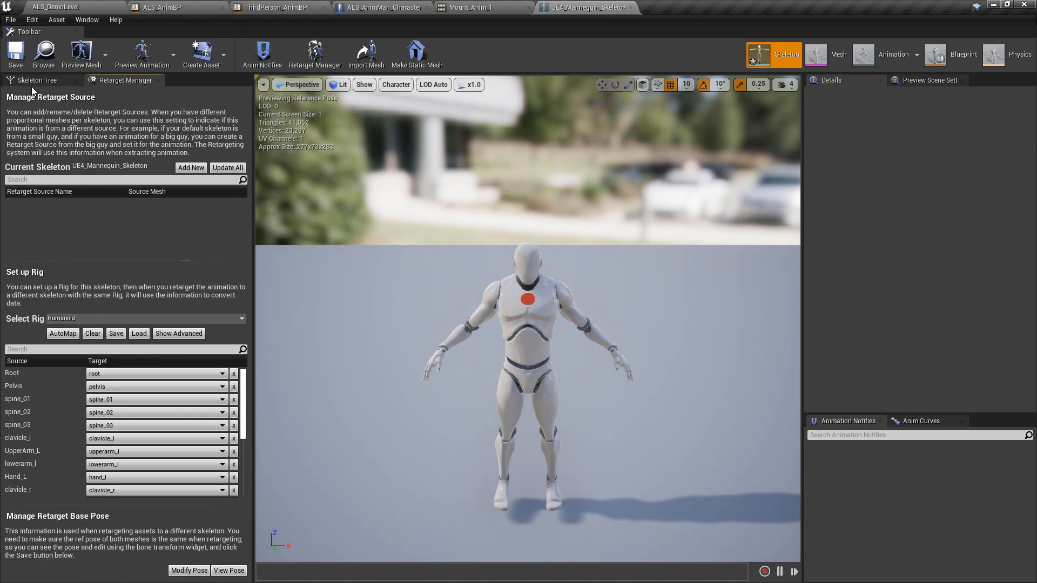
{"action": "left_click", "coordinate": [497, 8]}
{"action": "left_click", "coordinate": [405, 5]}
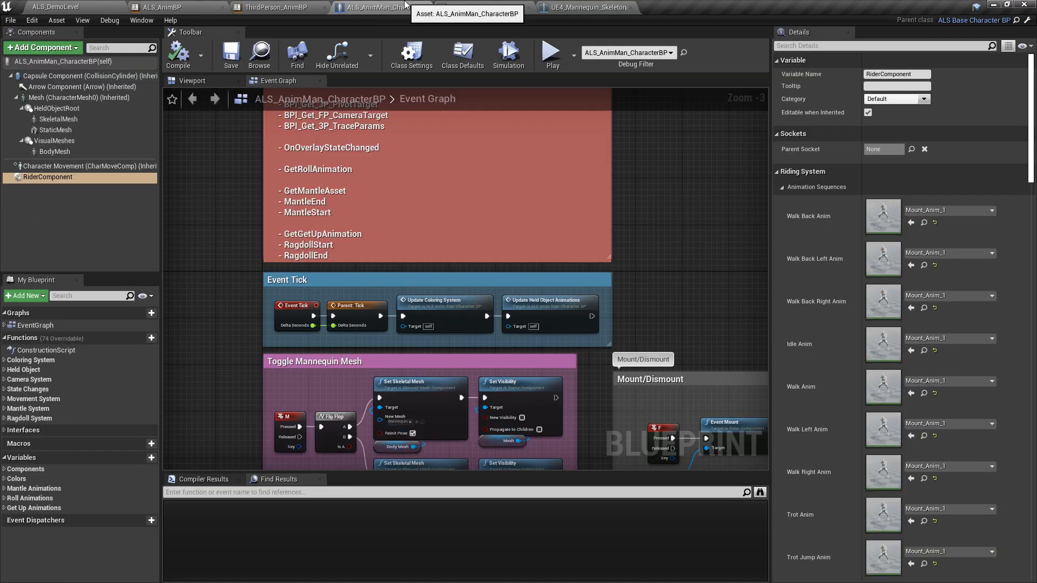
{"action": "left_click", "coordinate": [79, 98]}
{"action": "double_click", "coordinate": [883, 322]}
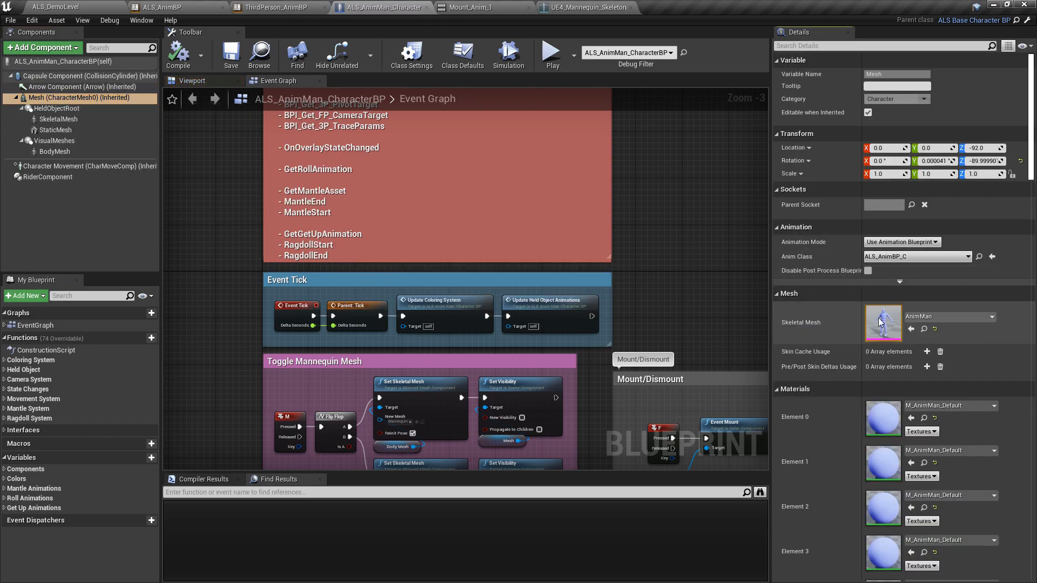
Step: Examine the bones' translation retargeting modes in AnimMan's skeleton tree, and switch from the mesh to its ALS_Mannequin_Skeleton asset
{"action": "left_click", "coordinate": [28, 83]}
{"action": "left_click", "coordinate": [25, 103]}
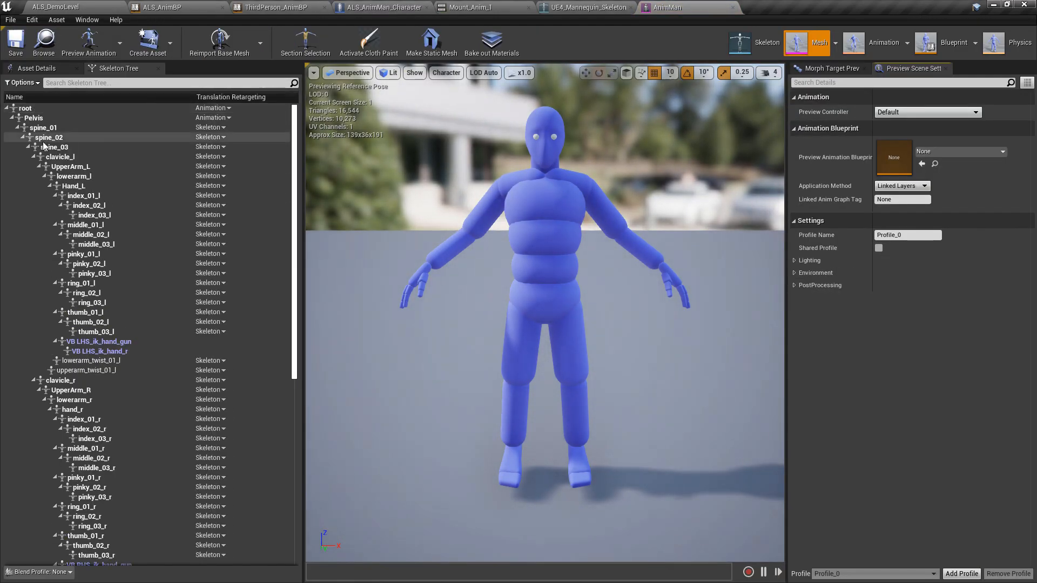
{"action": "left_click_drag", "start_coordinate": [296, 128], "coordinate": [280, 110]}
{"action": "left_click", "coordinate": [51, 69]}
{"action": "left_click", "coordinate": [764, 47]}
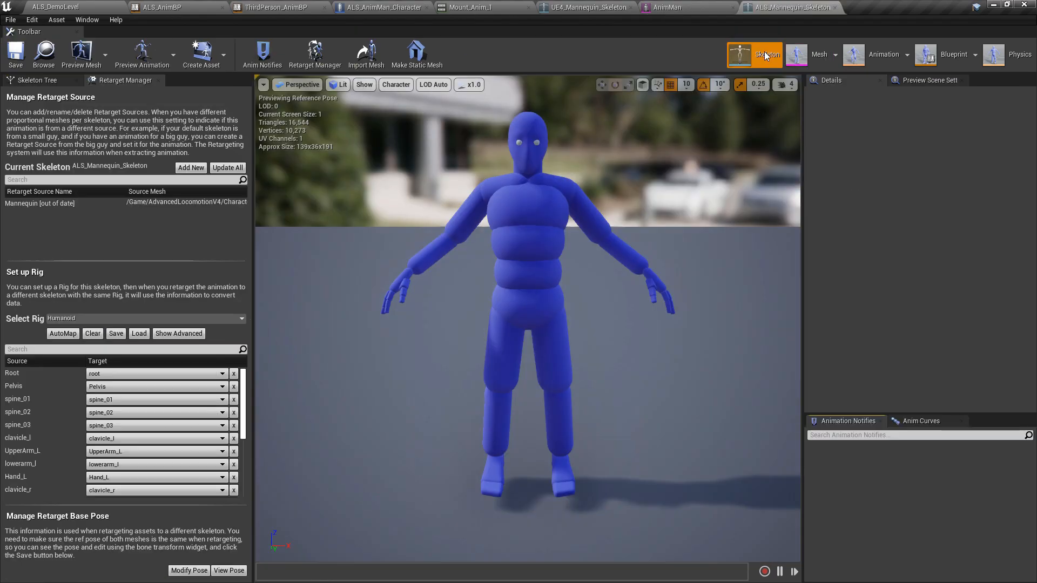
{"action": "left_click", "coordinate": [731, 7]}
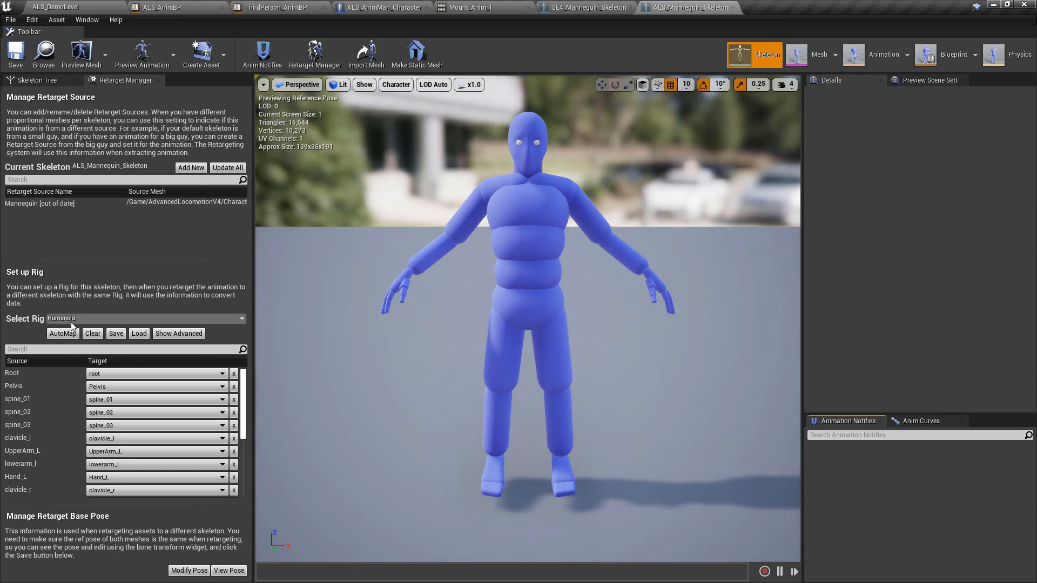
Step: Compare the bone translation retargeting and rig setup of ALS_Mannequin_Skeleton with those of UE4_Mannequin_Skeleton
{"action": "left_click", "coordinate": [38, 80]}
{"action": "left_click", "coordinate": [23, 95]}
{"action": "left_click", "coordinate": [30, 98]}
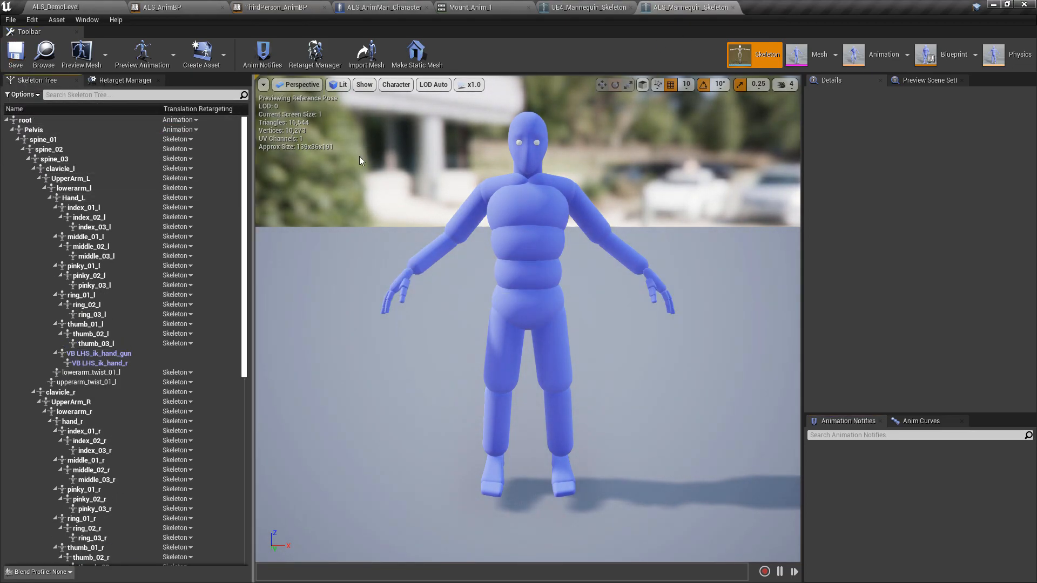
{"action": "left_click", "coordinate": [581, 7]}
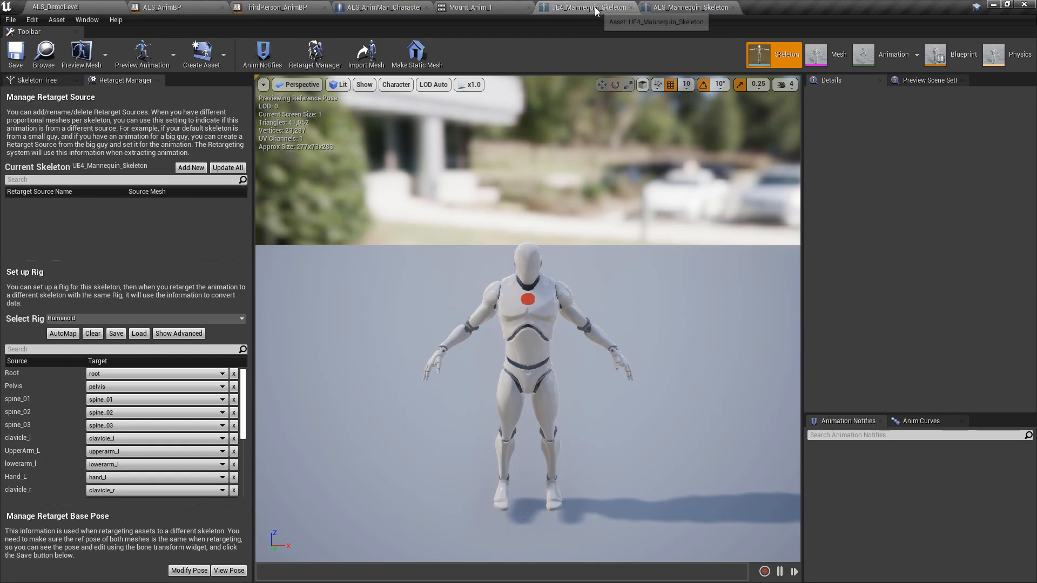
Step: Locate UE4_Mannequin_Skeleton in the Meshes folder and retarget it to ALS_Mannequin_Skeleton
{"action": "left_click", "coordinate": [52, 48]}
{"action": "right_click", "coordinate": [746, 479]}
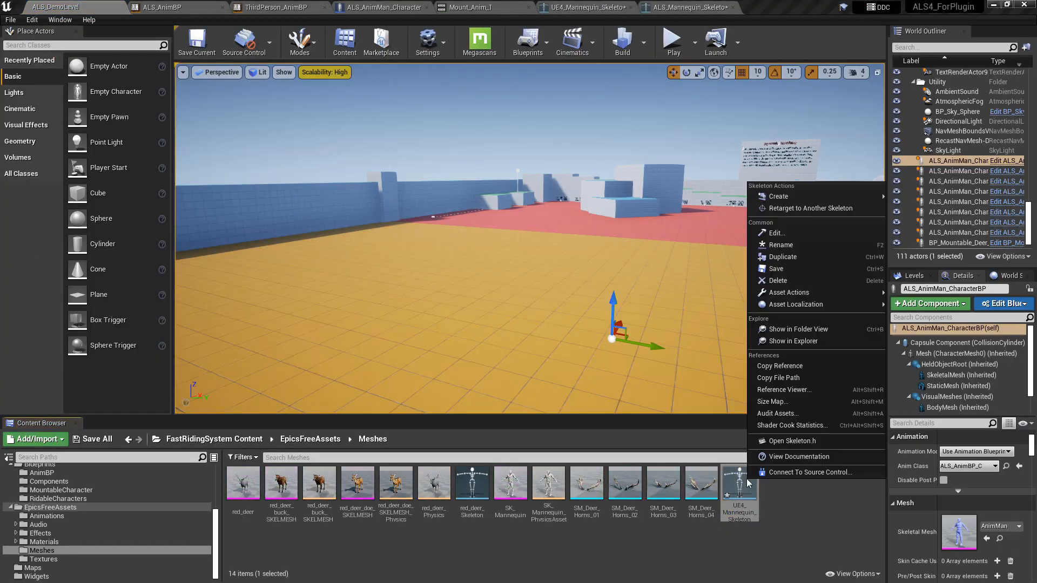
{"action": "left_click", "coordinate": [811, 212]}
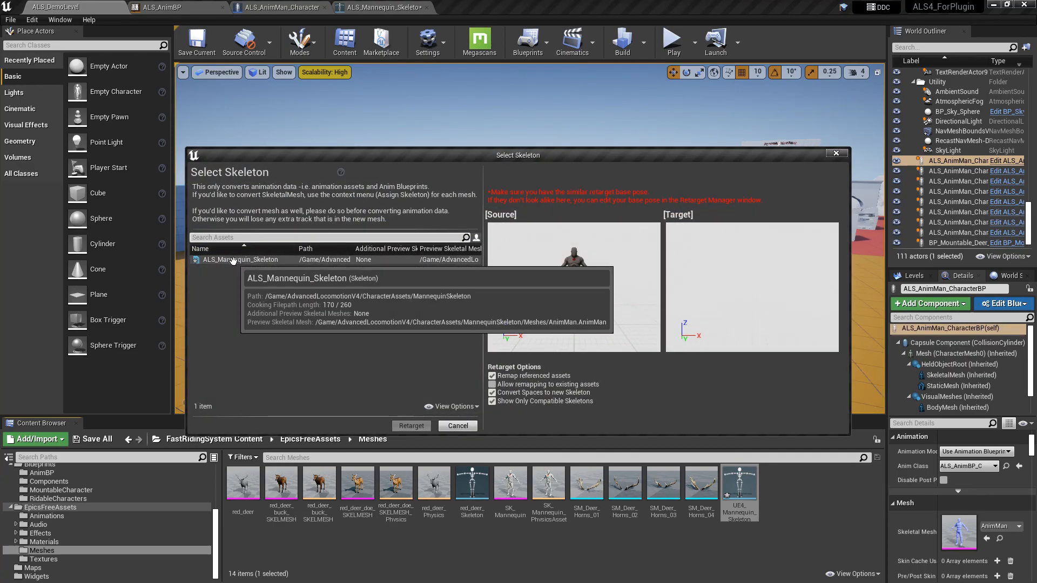
{"action": "left_click", "coordinate": [241, 259]}
{"action": "left_click", "coordinate": [421, 428]}
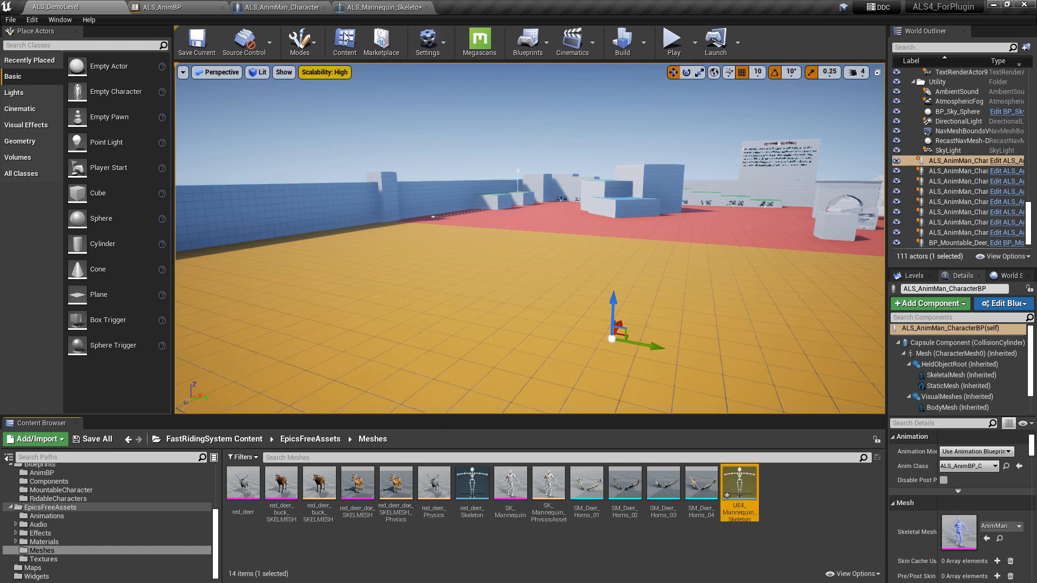
Step: Check the animation sequences assigned to the RiderComponent of ALS_AnimMan_CharacterBP after the retarget
{"action": "left_click", "coordinate": [285, 6]}
{"action": "left_click", "coordinate": [198, 5]}
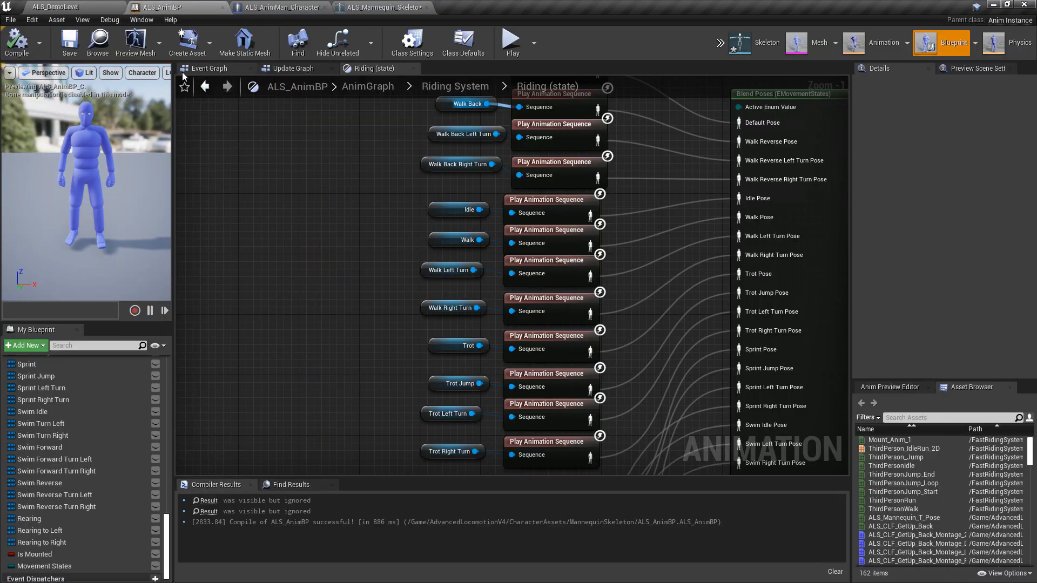
{"action": "left_click", "coordinate": [378, 7]}
{"action": "left_click", "coordinate": [282, 7]}
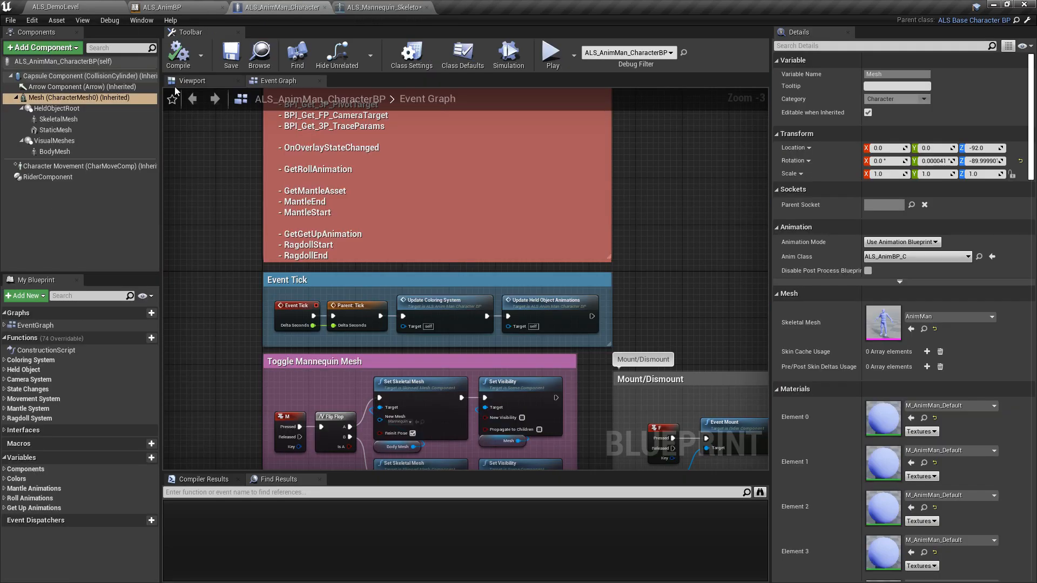
{"action": "left_click", "coordinate": [49, 177]}
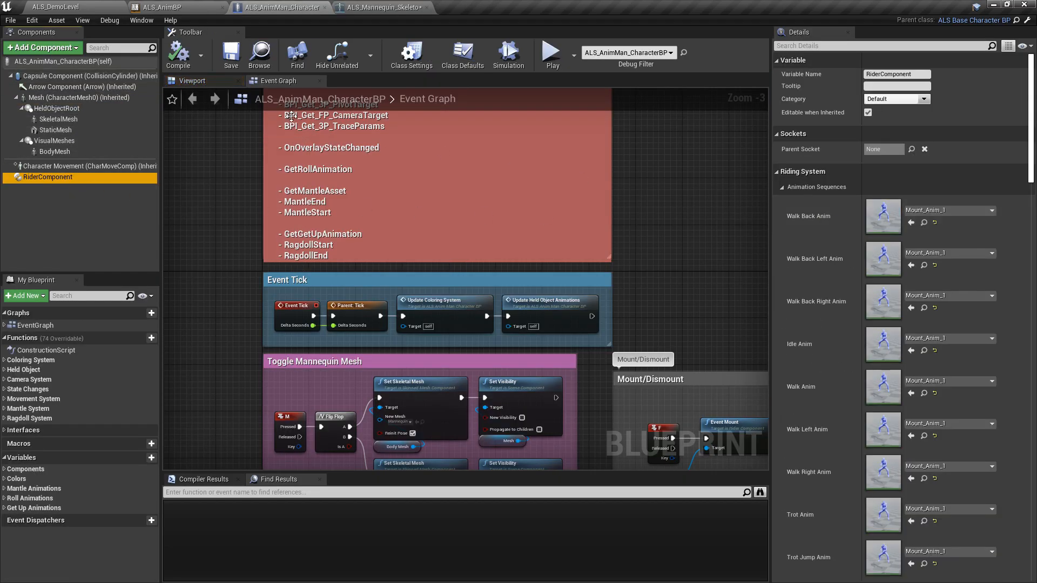
Step: Save all modified assets and the ALS_DemoLevel map
{"action": "left_click", "coordinate": [89, 7]}
{"action": "left_click", "coordinate": [95, 439]}
{"action": "left_click", "coordinate": [613, 396]}
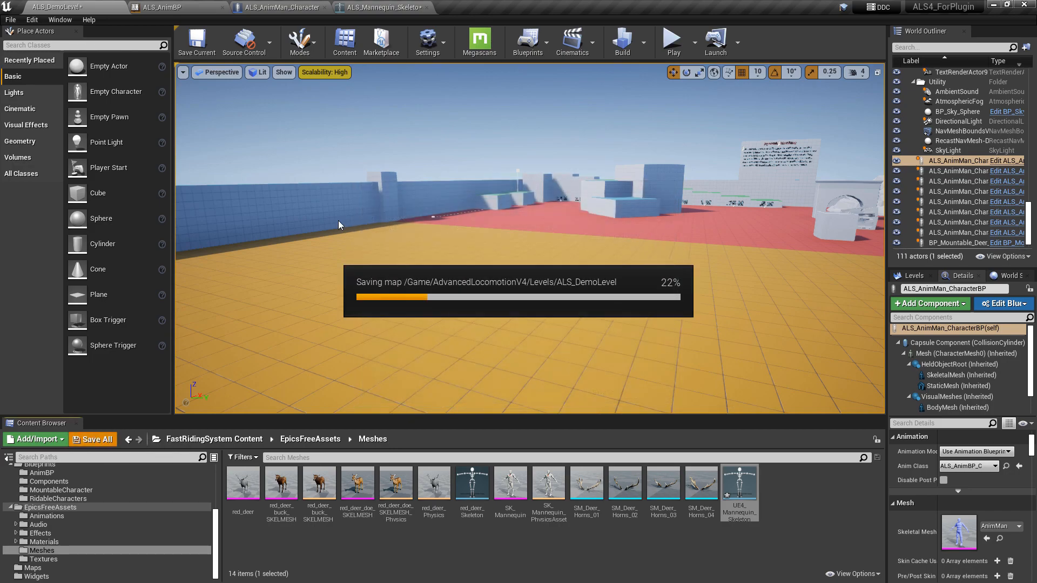
Step: Play-test the level by mounting a deer, riding it around and checking the rider's pose, and end the session
{"action": "left_click", "coordinate": [673, 46]}
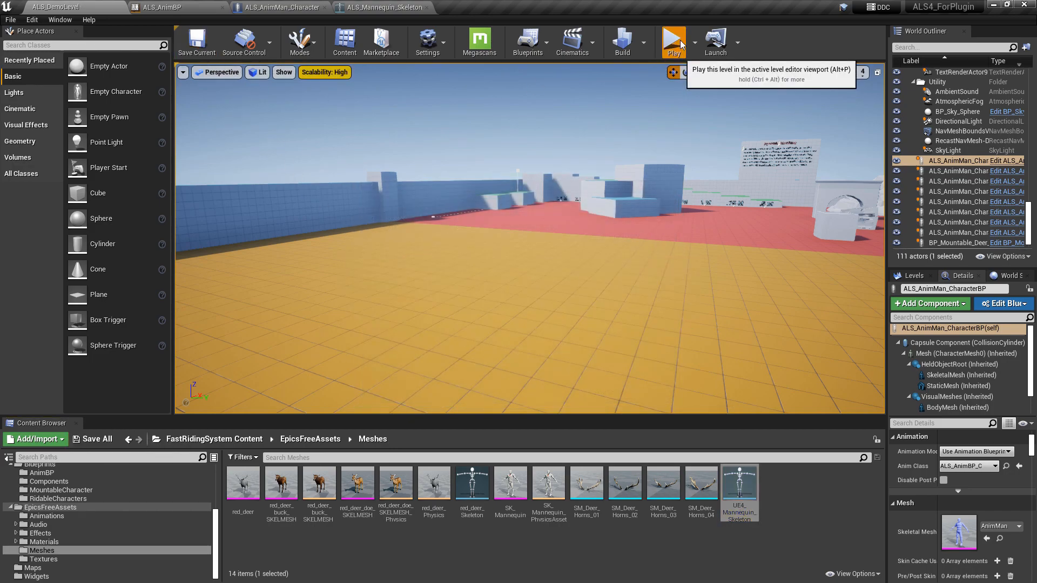
{"action": "key", "text": "w"}
{"action": "key", "text": "e"}
{"action": "key", "text": "w"}
{"action": "key", "text": "w"}
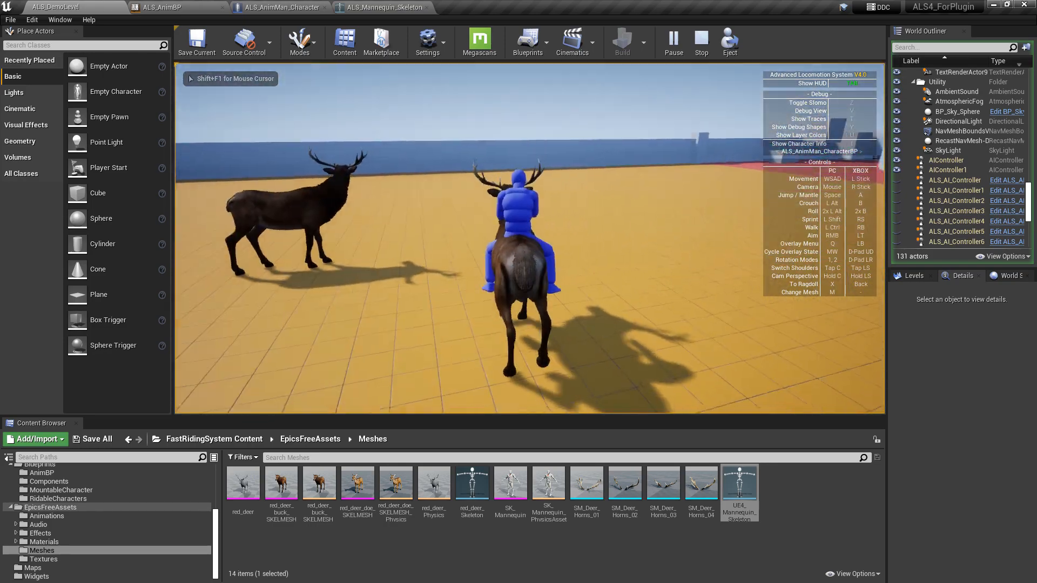
{"action": "key", "text": "w"}
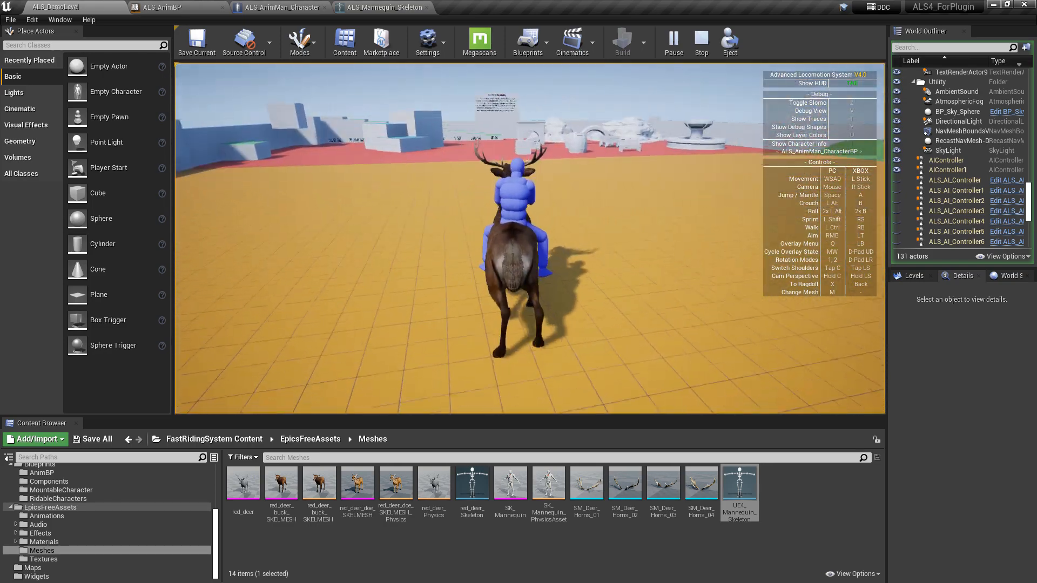
{"action": "key", "text": "w"}
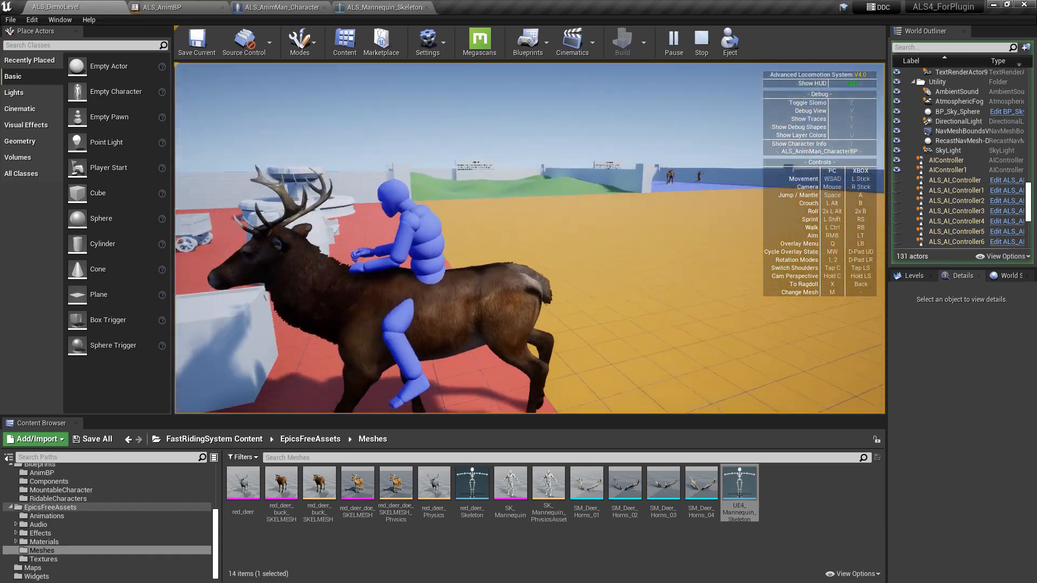
{"action": "key", "text": "w"}
{"action": "key", "text": "d"}
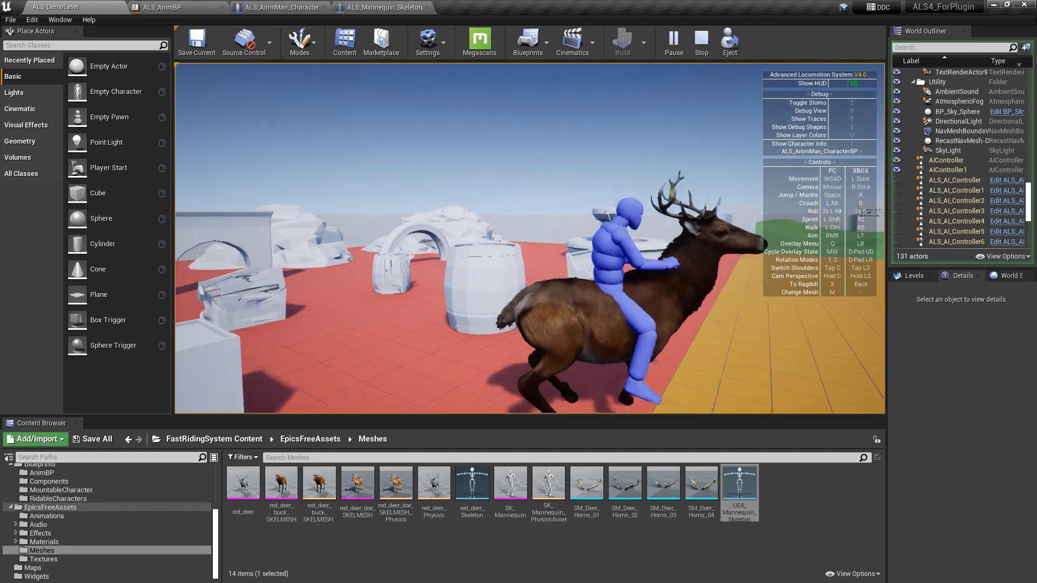
{"action": "key", "text": "w"}
{"action": "key", "text": "Escape"}
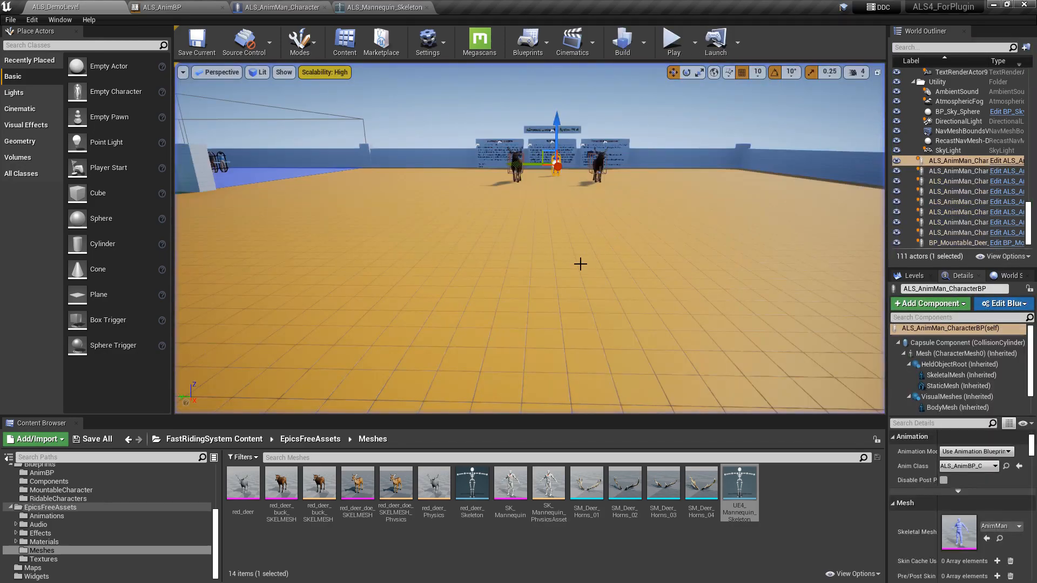
Step: Open the placed BP_Mountable_Deer_Stag blueprint and, from its Mesh component's skeletal mesh, the red_deer_Skeleton asset
{"action": "left_click", "coordinate": [515, 164]}
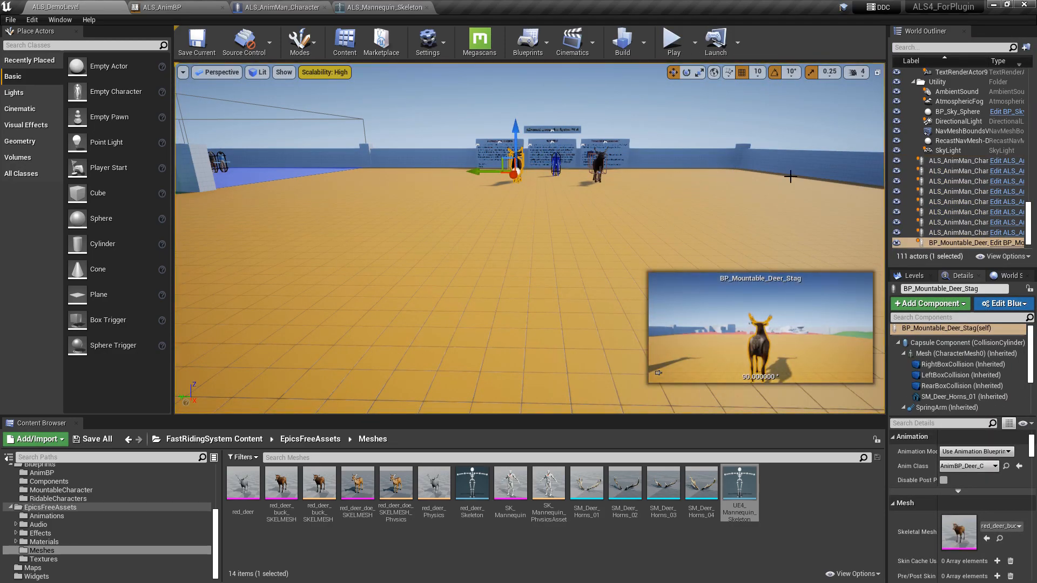
{"action": "left_click", "coordinate": [1014, 243]}
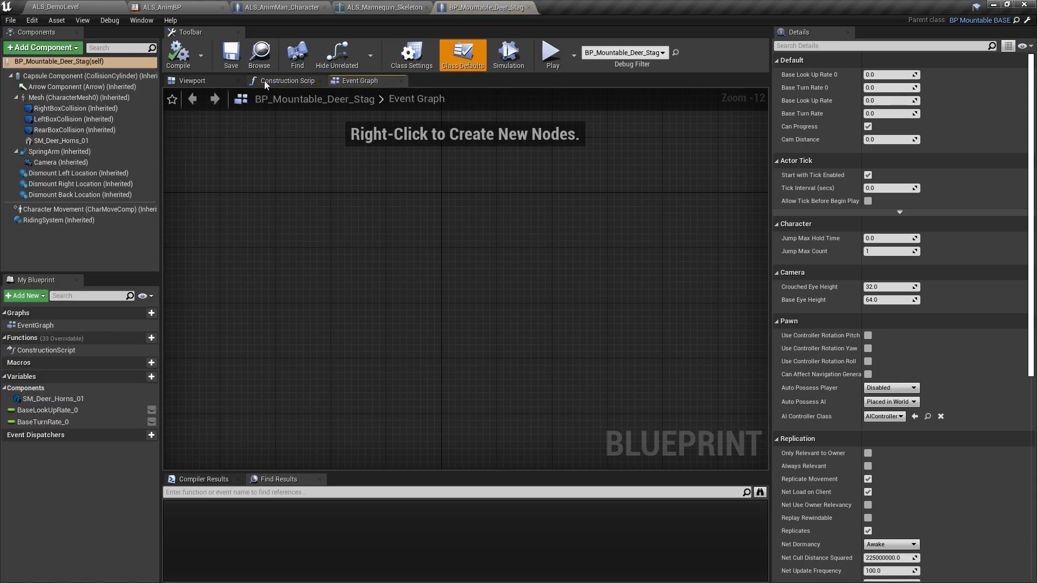
{"action": "left_click", "coordinate": [192, 81]}
{"action": "left_click", "coordinate": [66, 98]}
{"action": "double_click", "coordinate": [883, 322]}
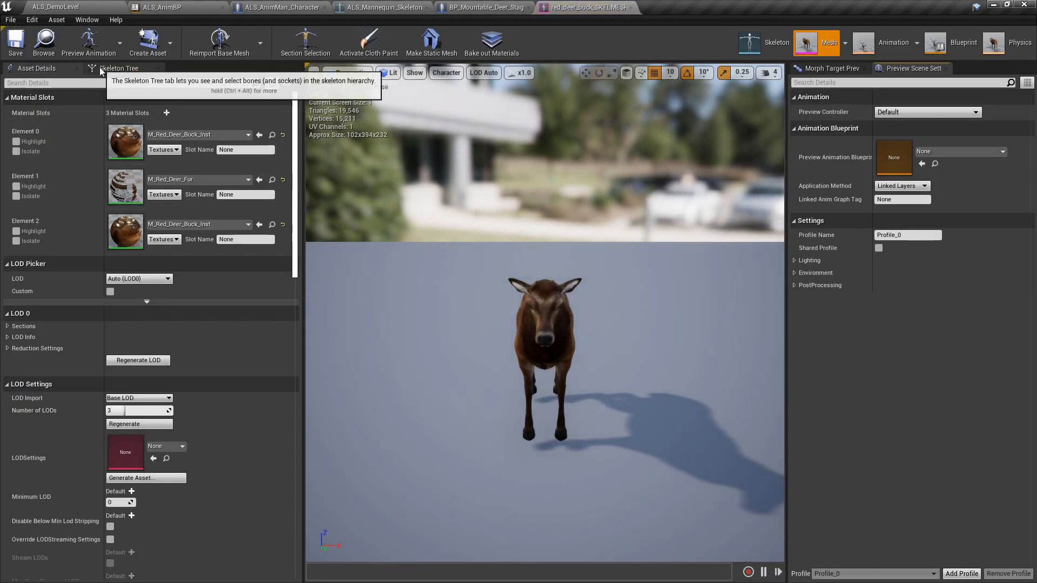
{"action": "left_click", "coordinate": [769, 44]}
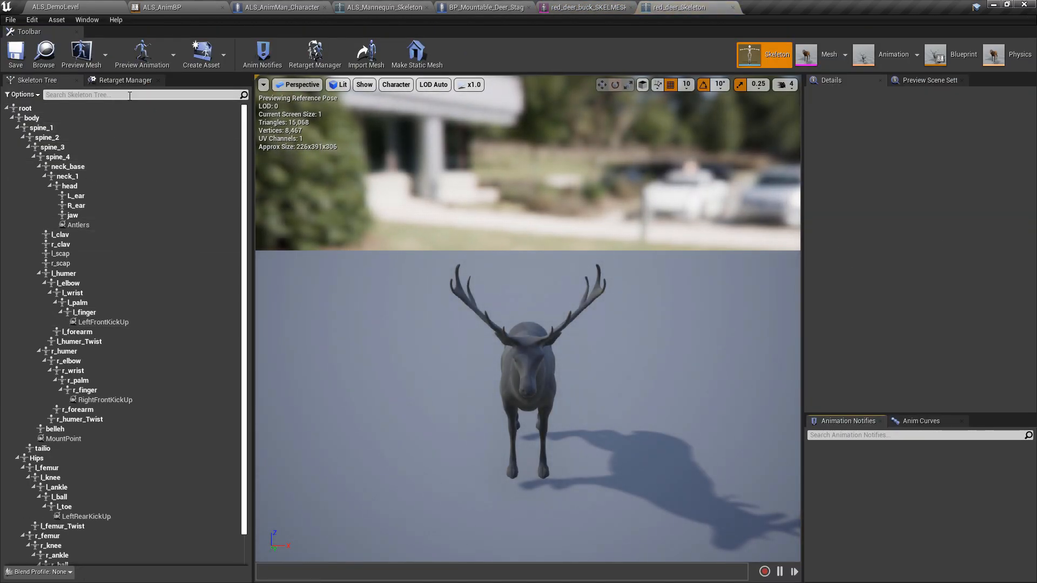
Step: Find the MountPoint socket in the deer's skeleton tree by searching for "mount", select it and view it from the side
{"action": "type", "text": "so"}
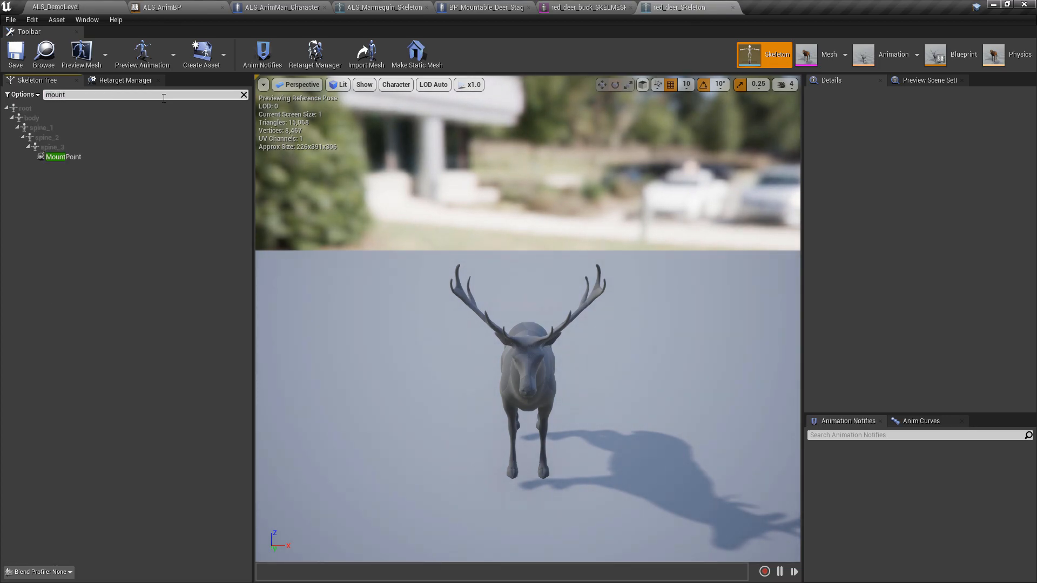
{"action": "left_click", "coordinate": [64, 157]}
{"action": "right_click_drag", "start_coordinate": [602, 102], "coordinate": [410, 86]}
{"action": "key", "text": "d"}
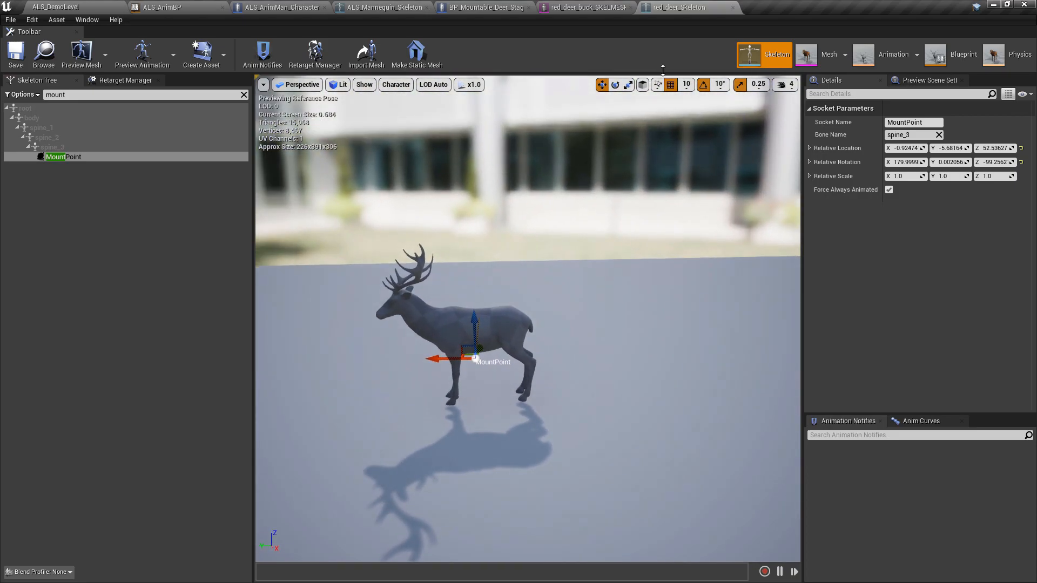
Step: Start a play session in ALS_DemoLevel, mount a deer and release the mouse cursor from the game
{"action": "left_click", "coordinate": [106, 5]}
{"action": "key", "text": "w"}
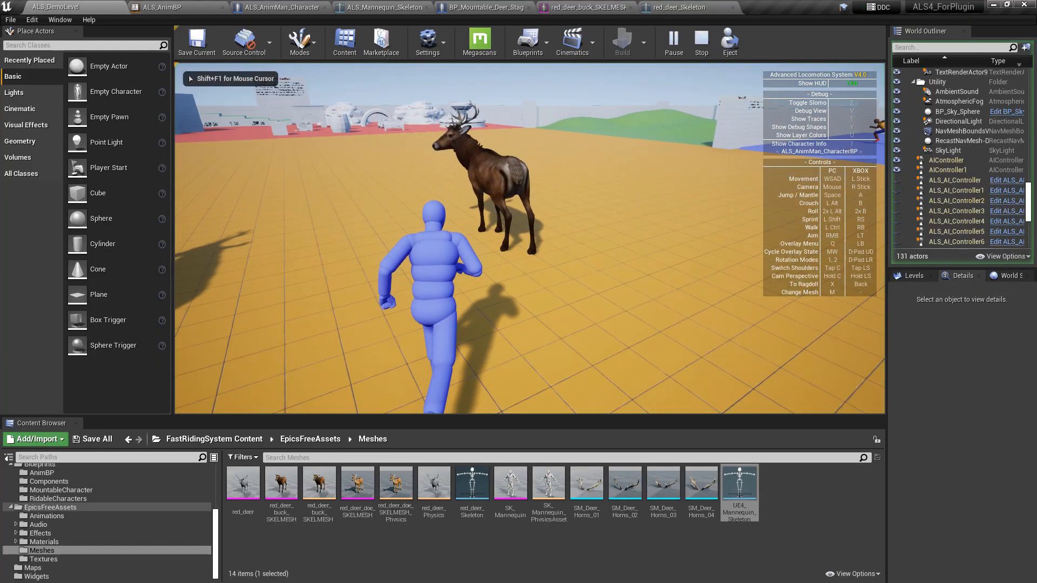
{"action": "key", "text": "e"}
{"action": "key", "text": "shift+F1"}
Step: Detach the red_deer_Skeleton editor into a floating window and place it beside the mounted rider in the running level
{"action": "left_click", "coordinate": [679, 7]}
{"action": "left_click_drag", "start_coordinate": [694, 6], "coordinate": [400, 270]}
{"action": "left_click", "coordinate": [86, 5]}
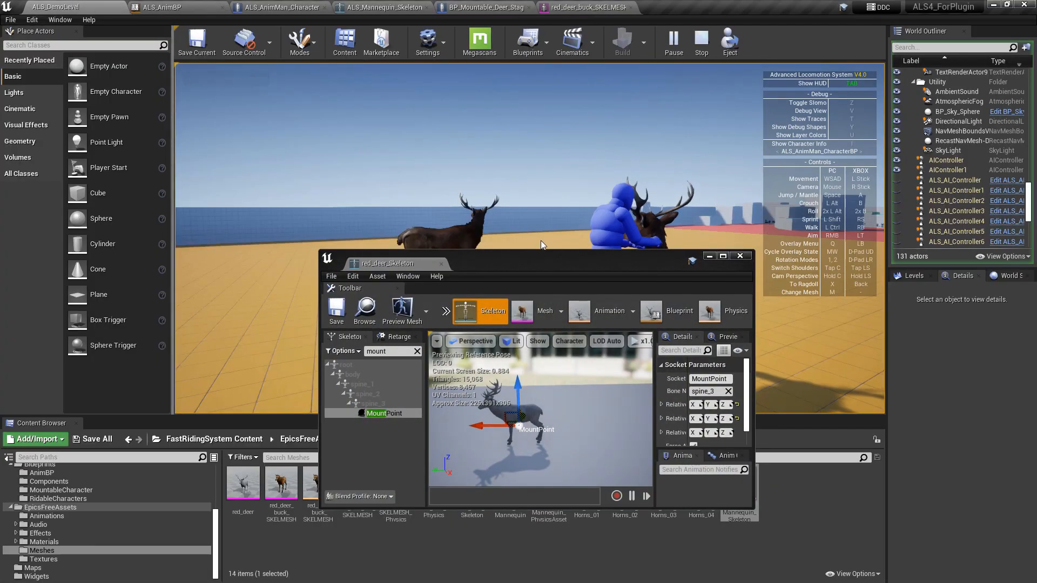
{"action": "left_click_drag", "start_coordinate": [542, 267], "coordinate": [283, 202]}
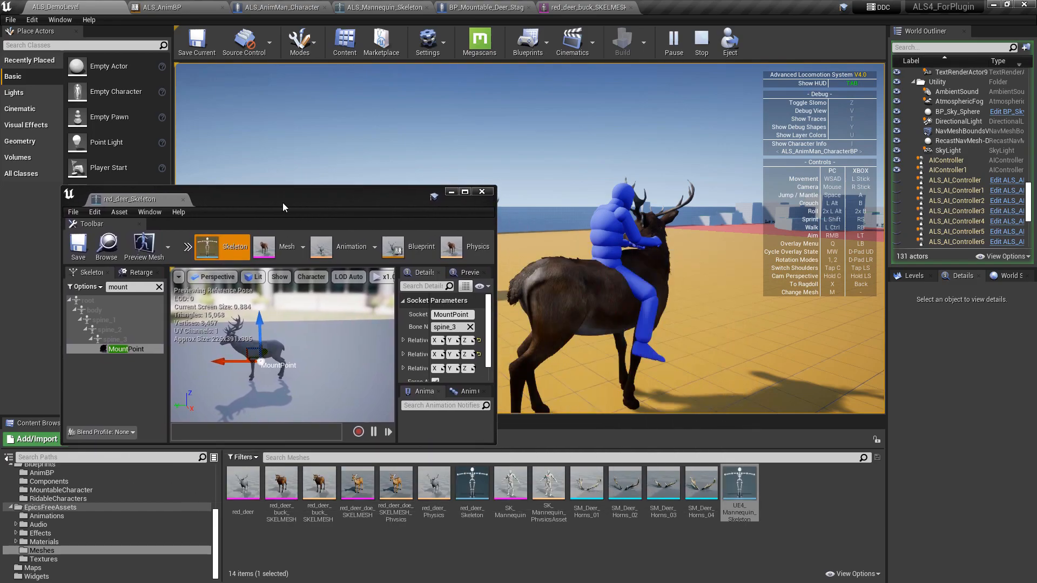
Step: Move the MountPoint socket slightly upward to raise the rider on the deer, and close the floating skeleton editor
{"action": "left_click", "coordinate": [258, 328]}
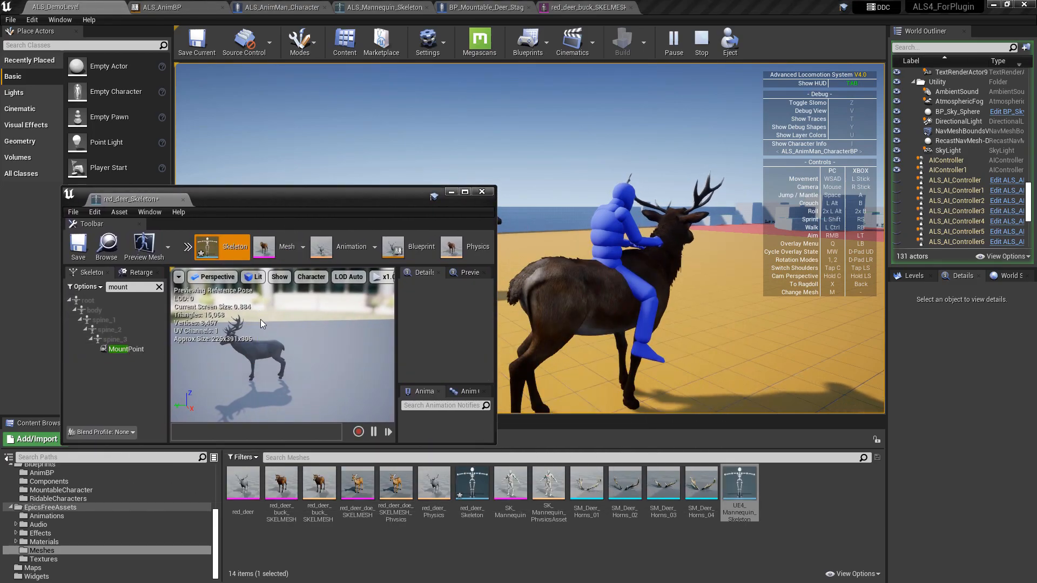
{"action": "left_click", "coordinate": [161, 350]}
{"action": "left_click_drag", "start_coordinate": [262, 321], "coordinate": [258, 319]}
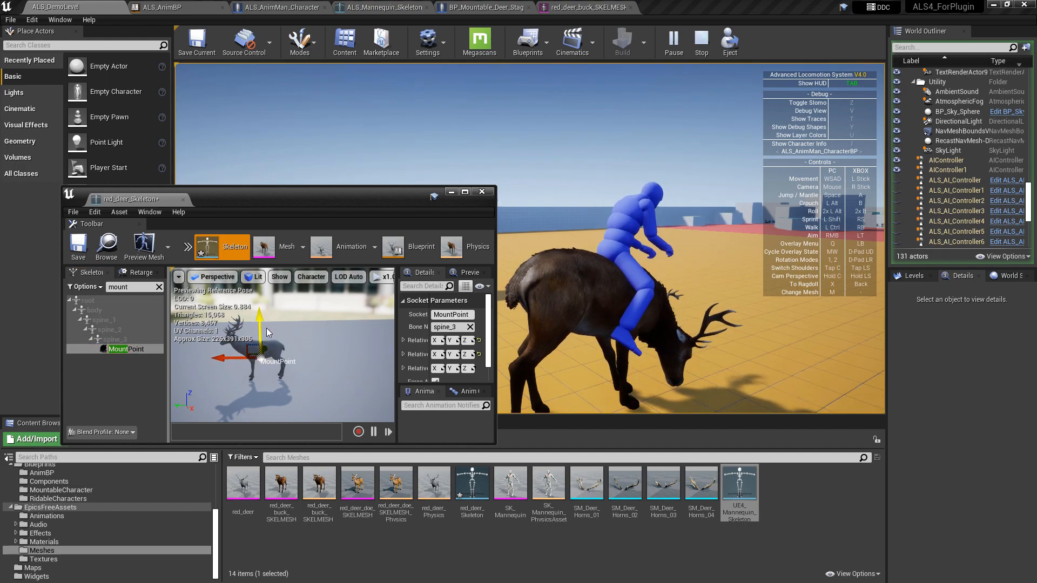
{"action": "left_click", "coordinate": [486, 194]}
Step: Test the adjusted mount point in the running level by riding, dismounting and mounting the deer again
{"action": "left_click", "coordinate": [647, 163]}
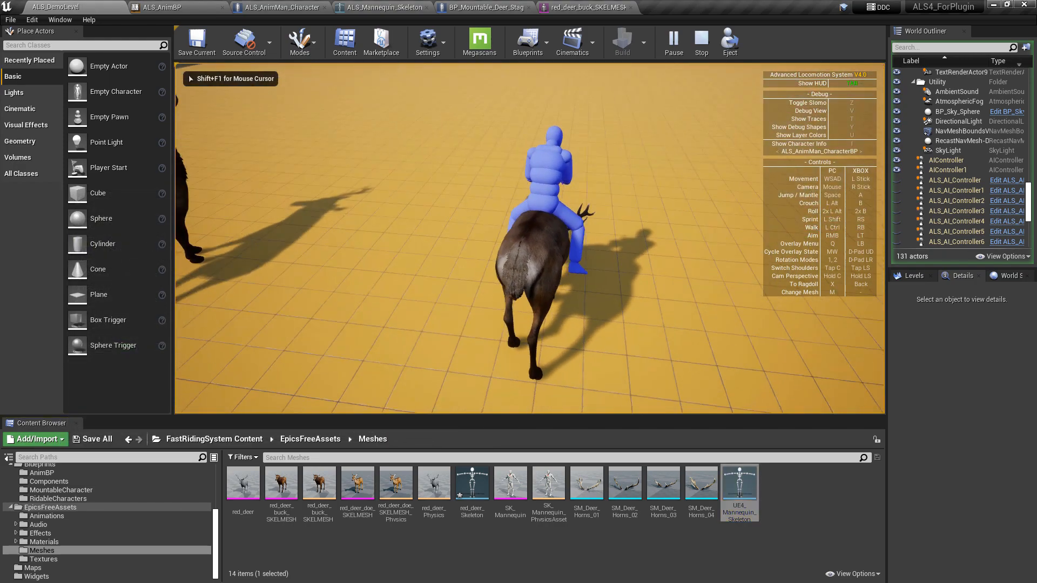
{"action": "key", "text": "w"}
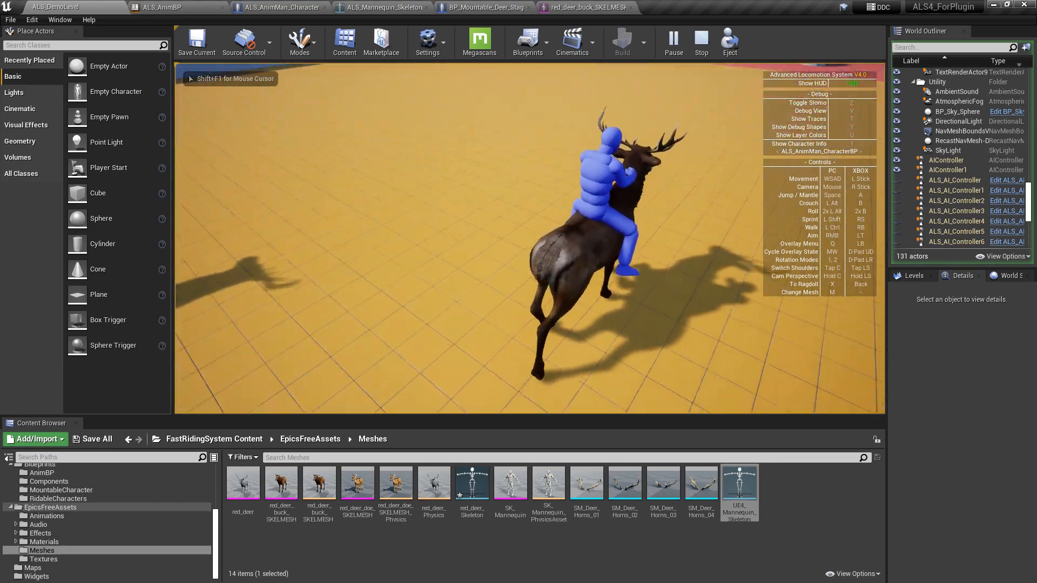
{"action": "key", "text": "e"}
{"action": "key", "text": "w"}
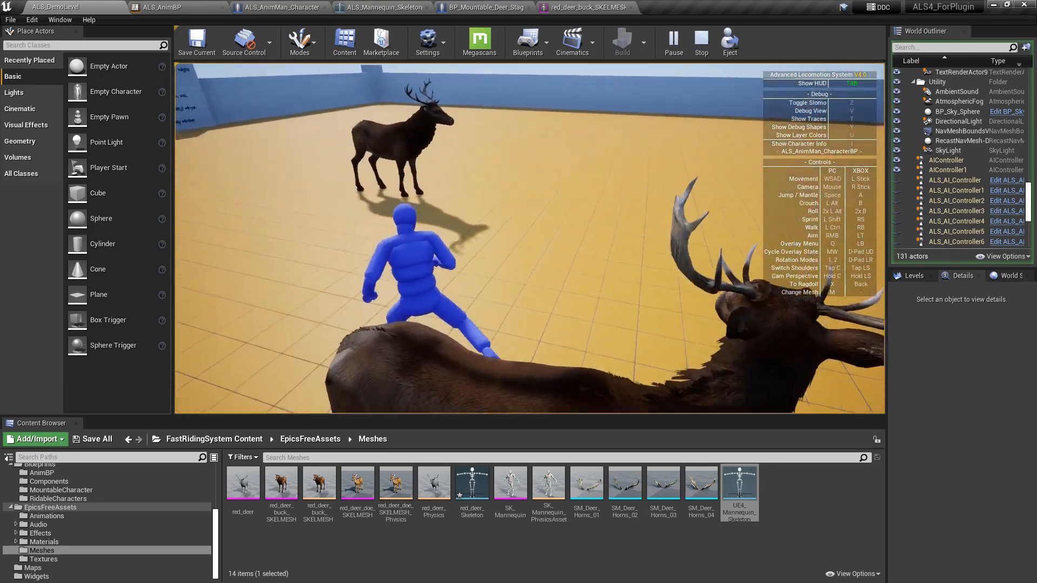
{"action": "key", "text": "e"}
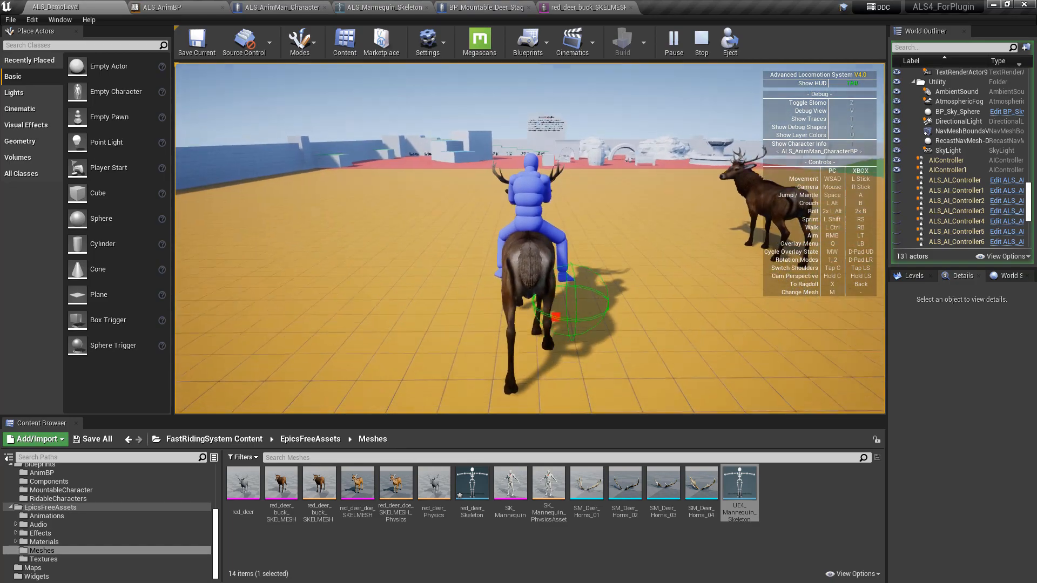
{"action": "key", "text": "w"}
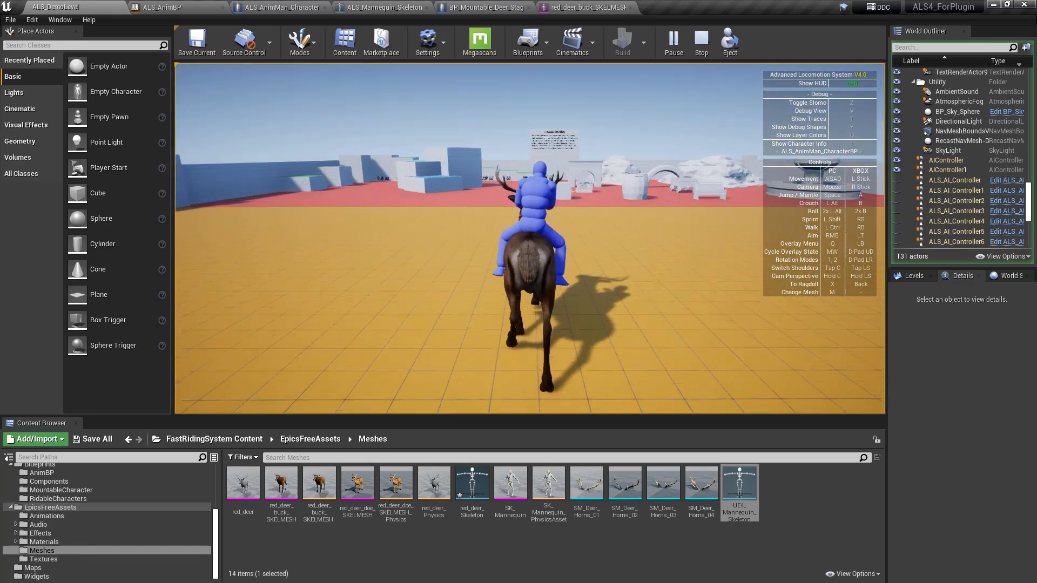